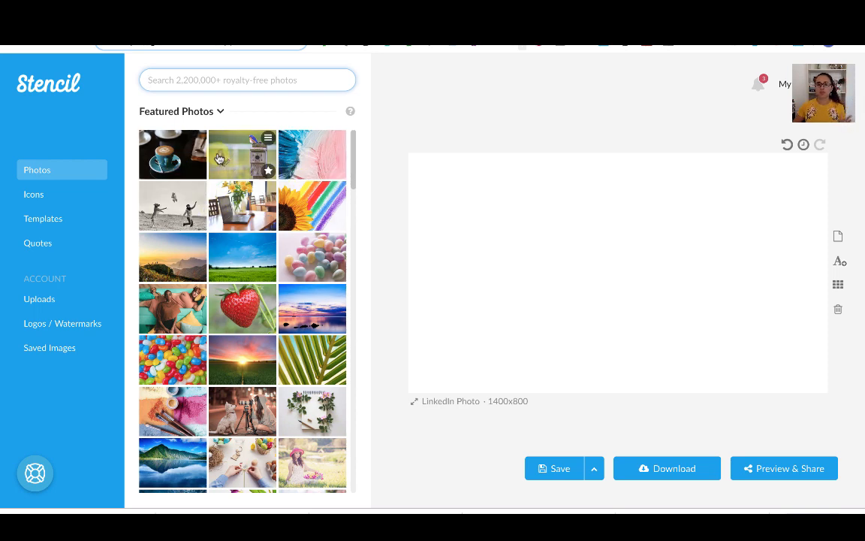
Step: Look through the featured photos and search the photo library for "babies"
scroll(262, 315, down, 5)
scroll(264, 327, down, 10)
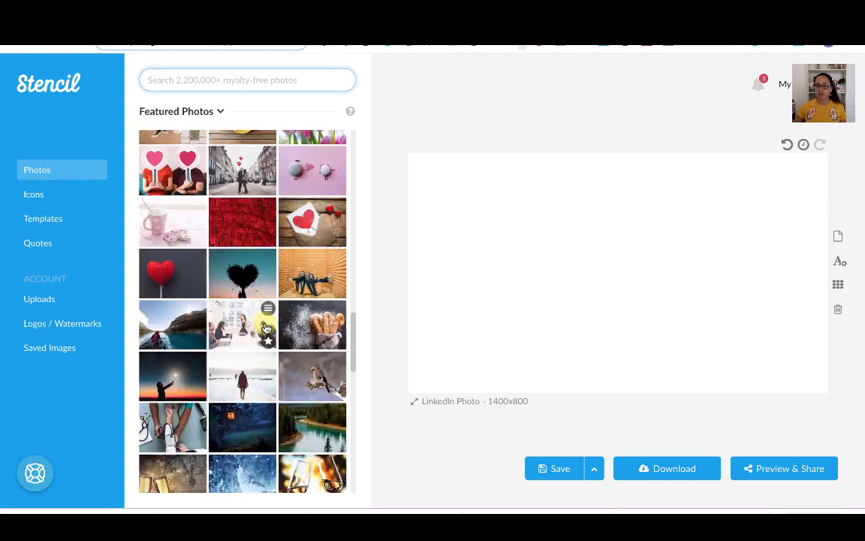
scroll(265, 327, up, 15)
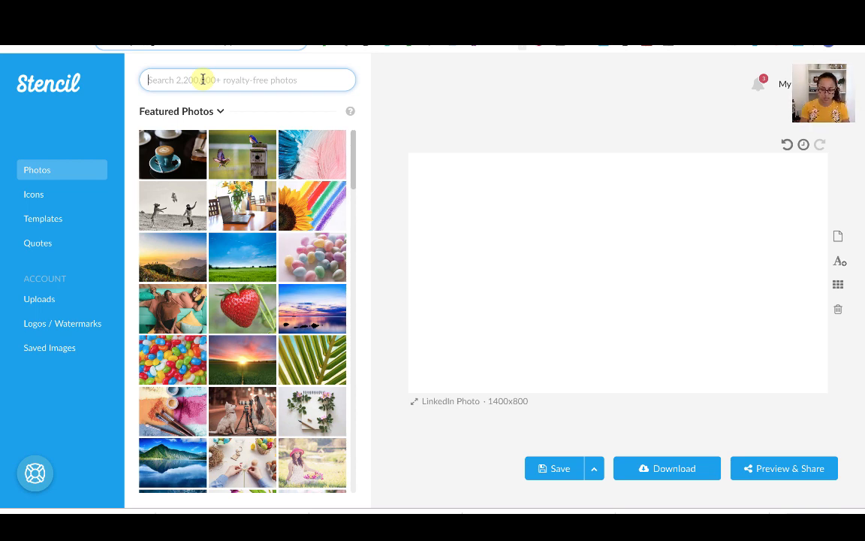
text(babies)
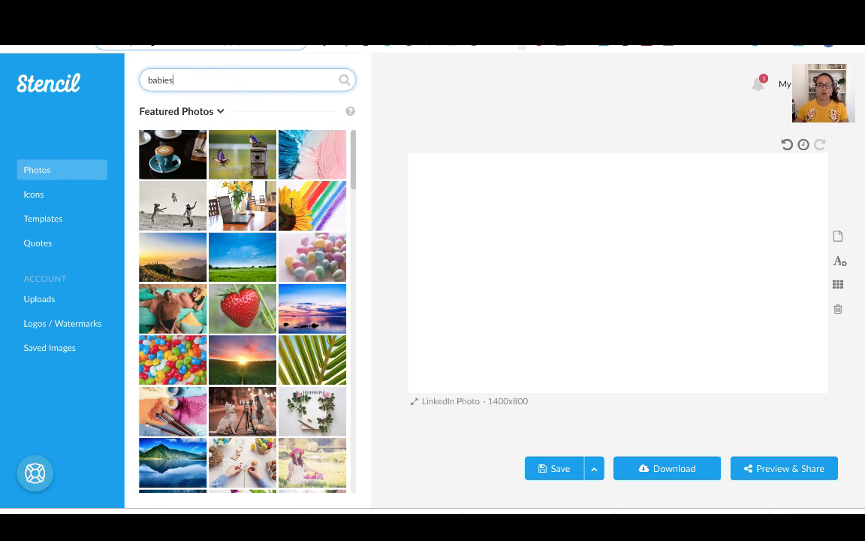
key(Return)
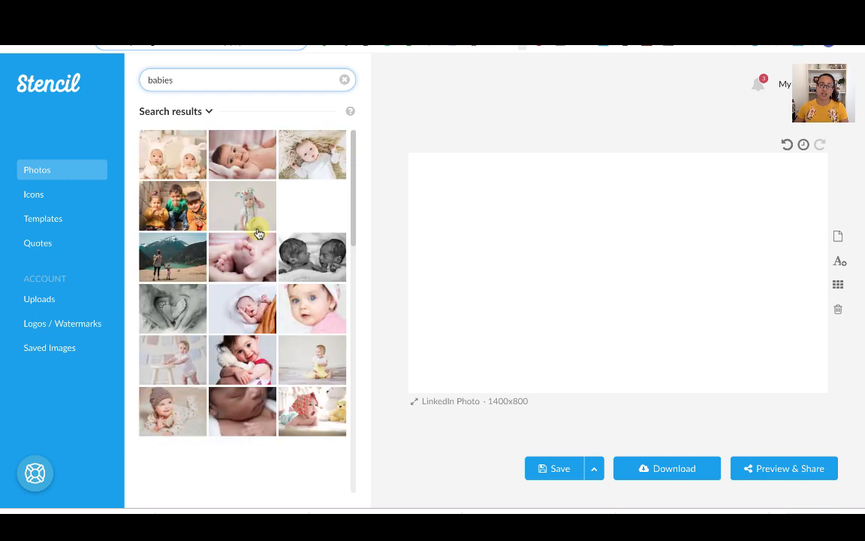
Step: Set the photo of the toddler hugging a white stuffed toy as the canvas background
mouse_move(267, 205)
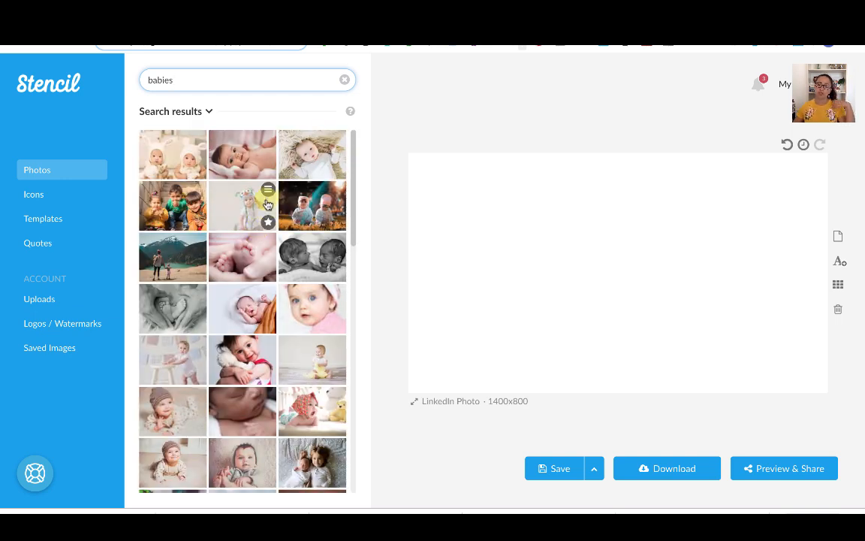
scroll(285, 345, down, 1)
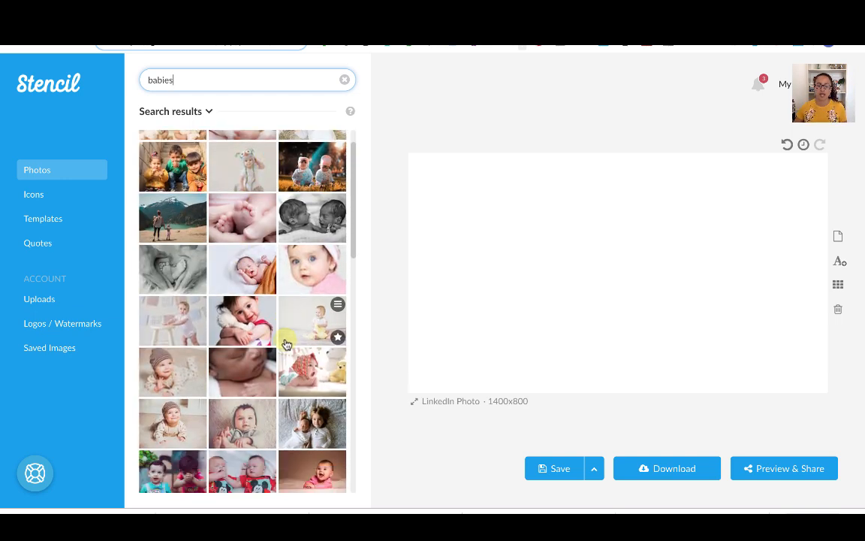
drag(231, 322, 518, 377)
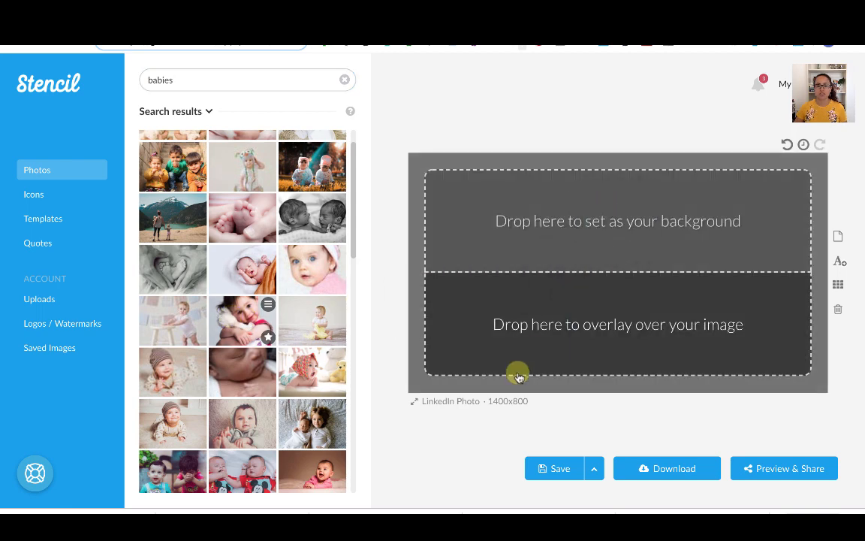
drag(518, 377, 638, 176)
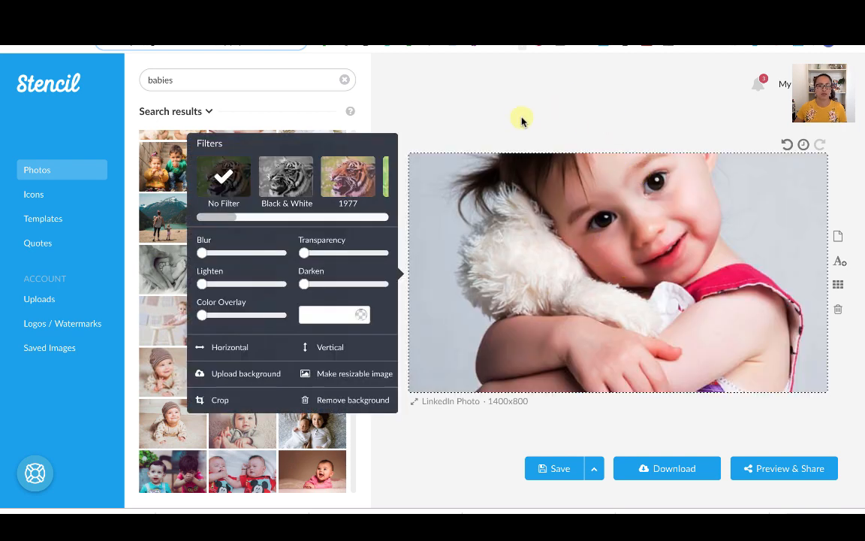
click(520, 109)
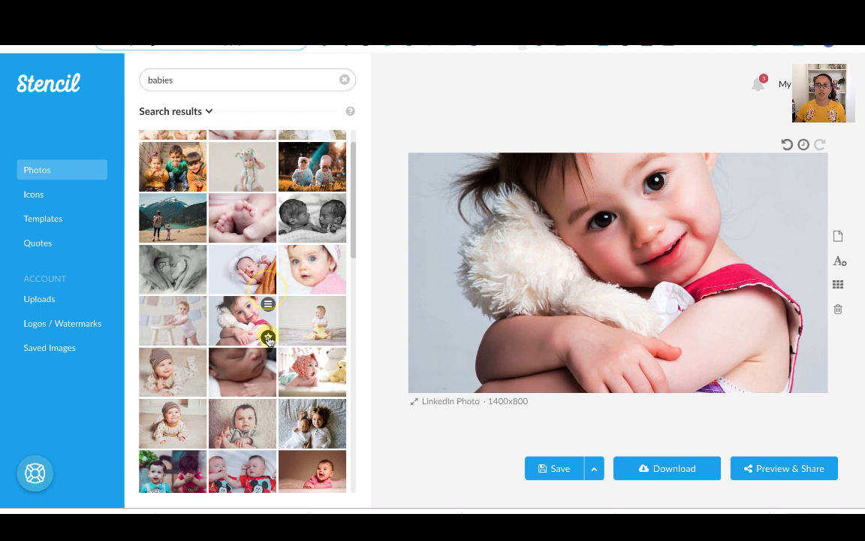
Step: Mark the photo of the toddler with the stuffed toy as a favorite and view its collection options
click(268, 338)
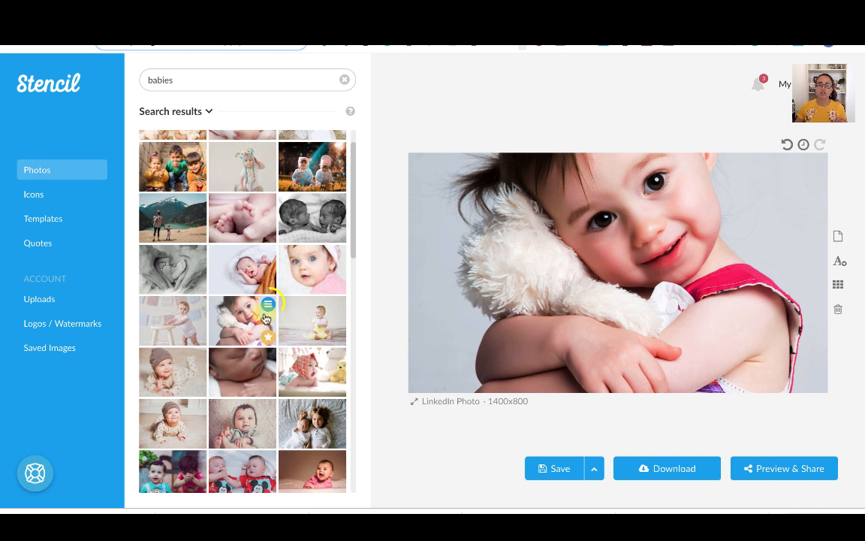
click(268, 302)
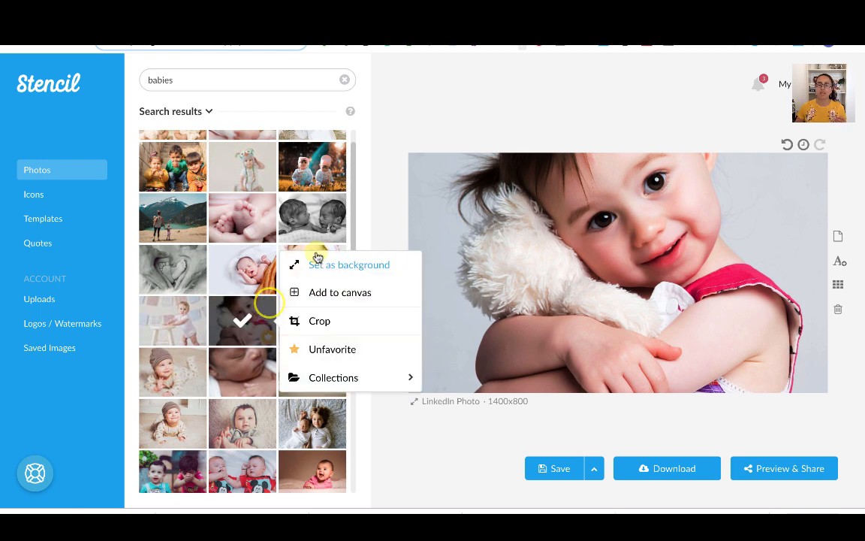
mouse_move(348, 379)
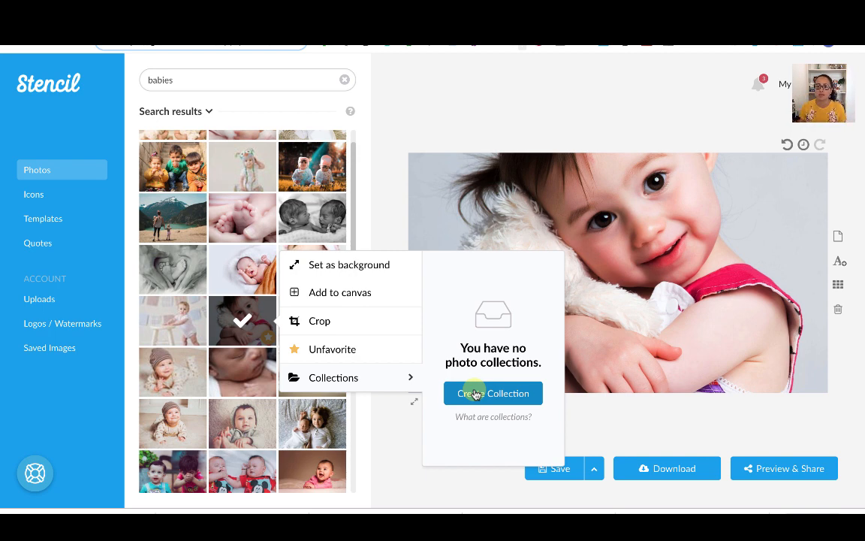
click(427, 118)
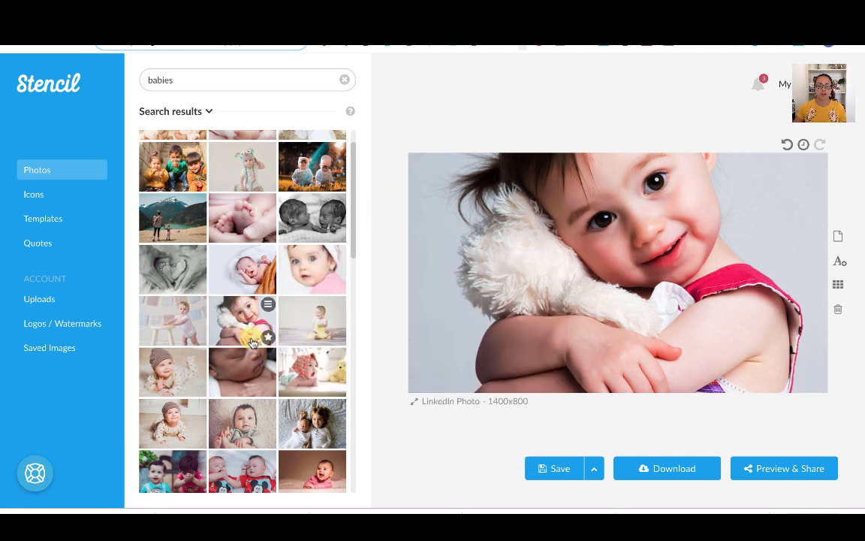
Step: Open the icon library and look through the featured icons
click(43, 200)
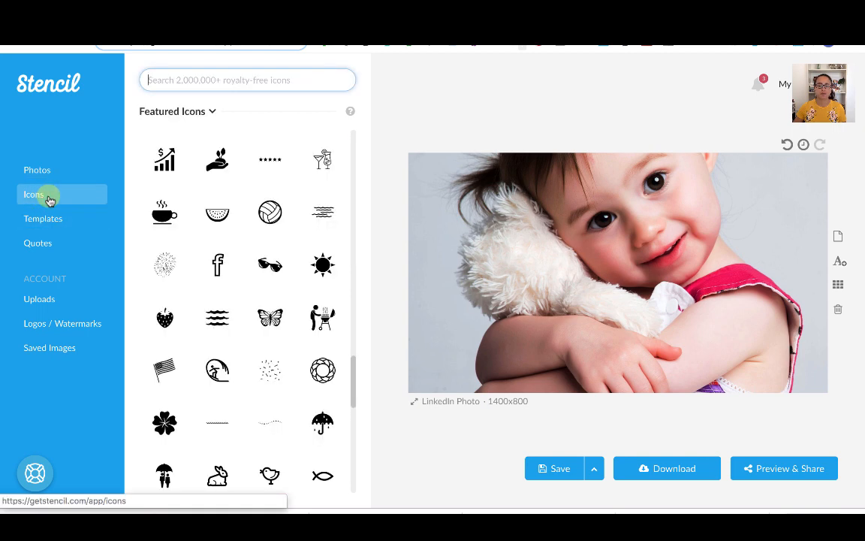
scroll(278, 321, down, 1)
scroll(278, 321, down, 3)
scroll(278, 320, up, 12)
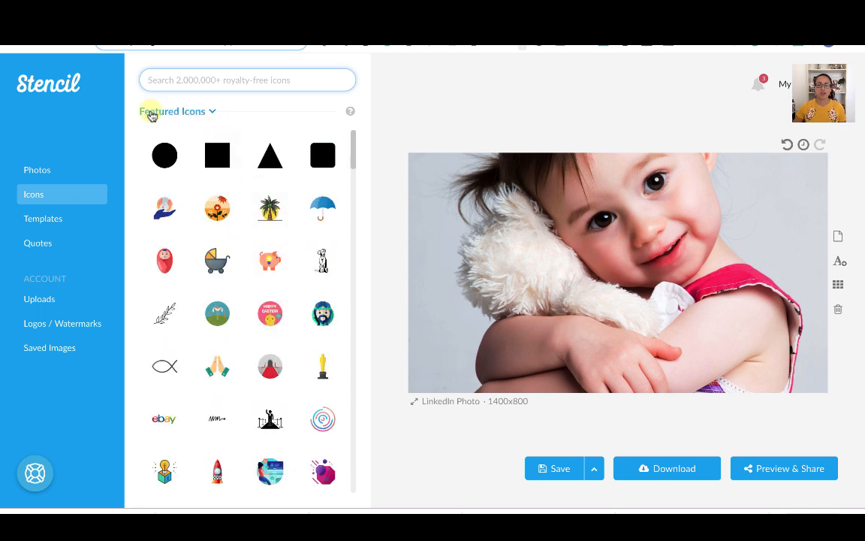
Step: Look through the icon categories and show the Shapes icons
click(209, 114)
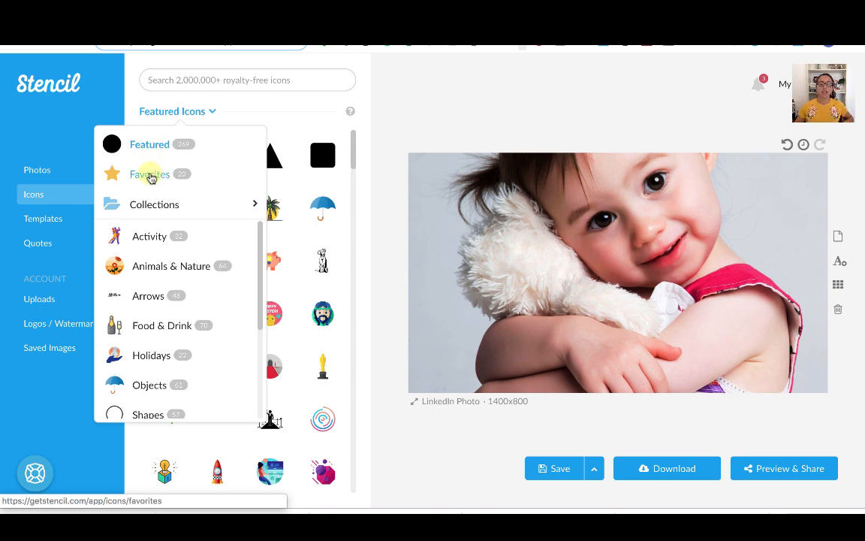
mouse_move(152, 203)
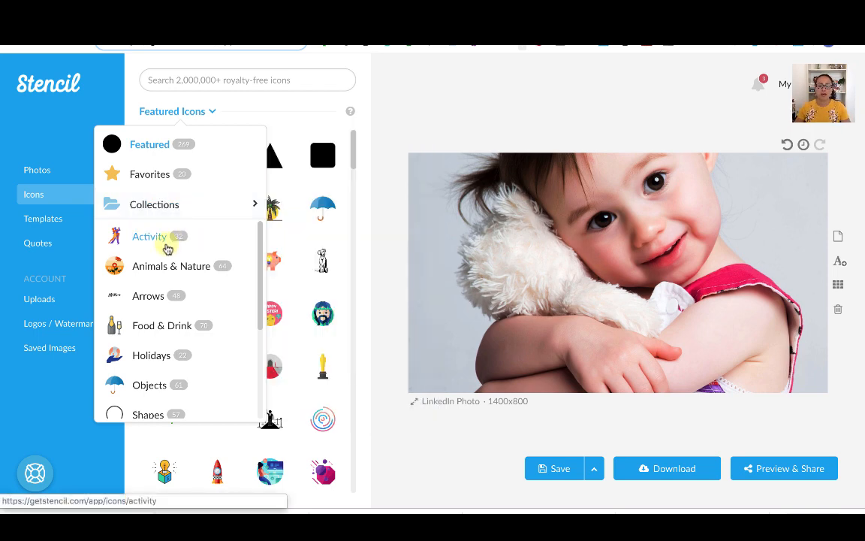
scroll(181, 317, down, 1)
scroll(181, 317, down, 5)
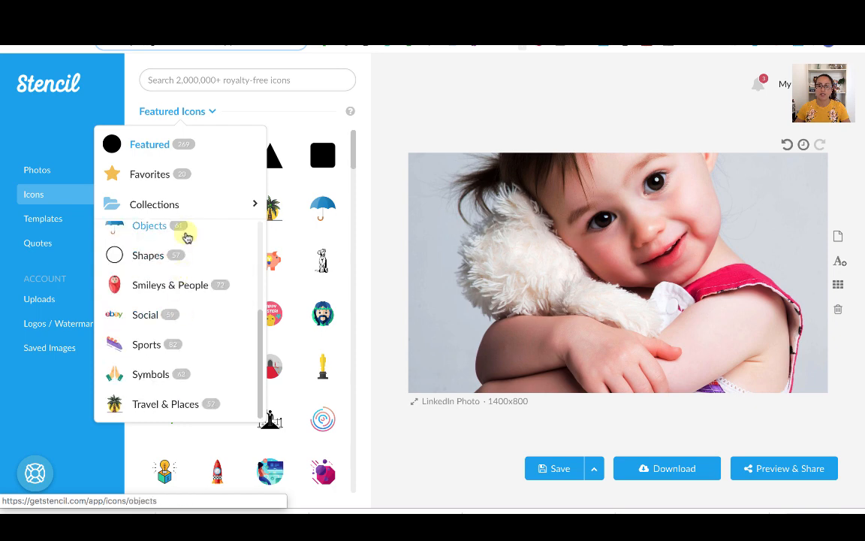
scroll(184, 248, up, 5)
scroll(190, 296, down, 1)
scroll(194, 300, down, 1)
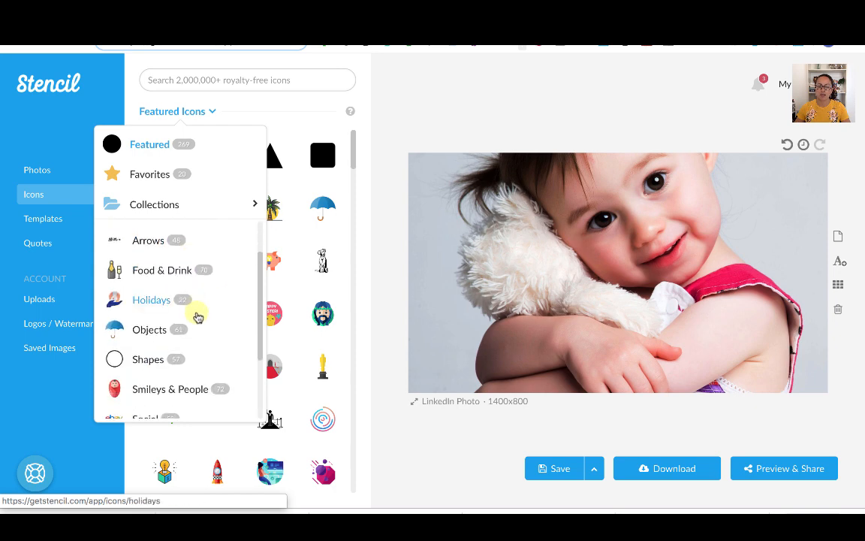
click(143, 354)
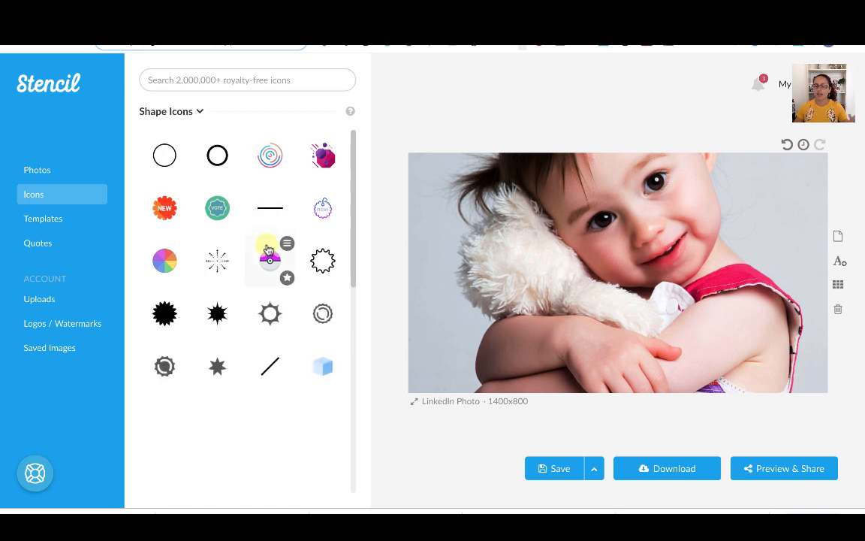
Step: Find the pink heart among the shape icons and add it to the canvas
scroll(266, 264, down, 1)
scroll(266, 264, down, 5)
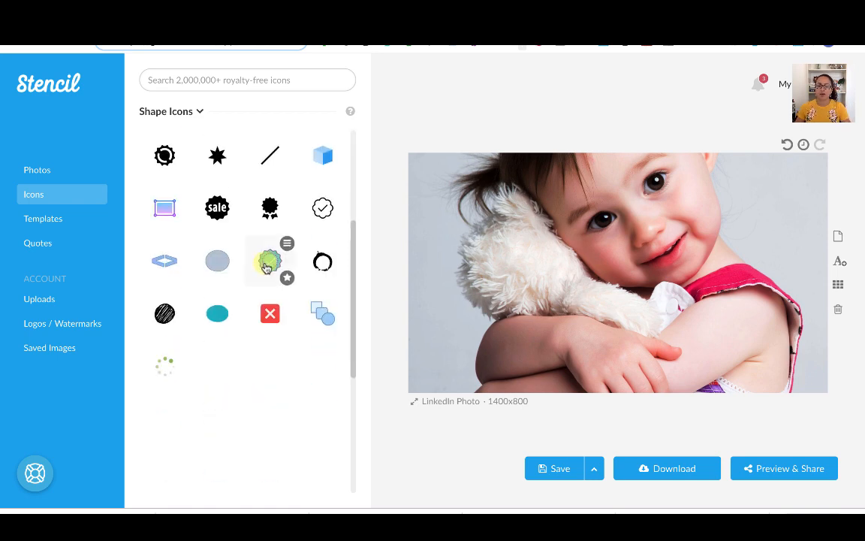
scroll(261, 264, down, 2)
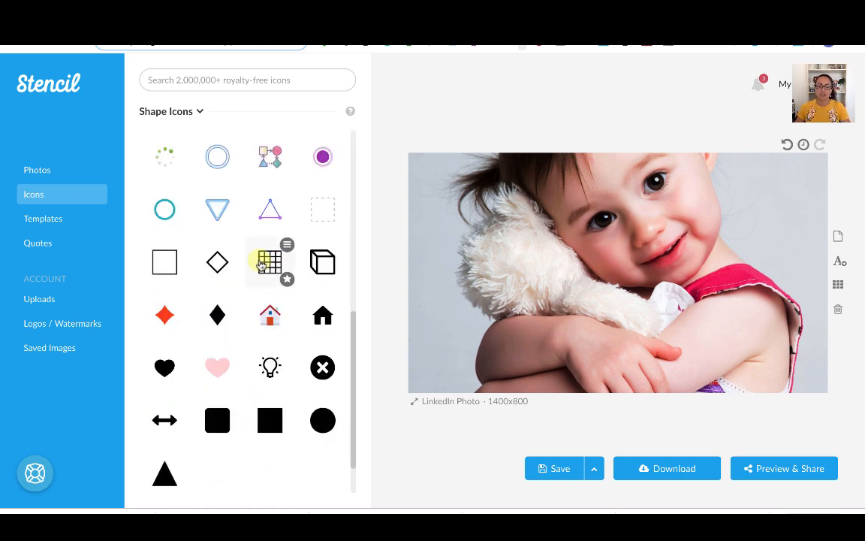
scroll(266, 263, down, 1)
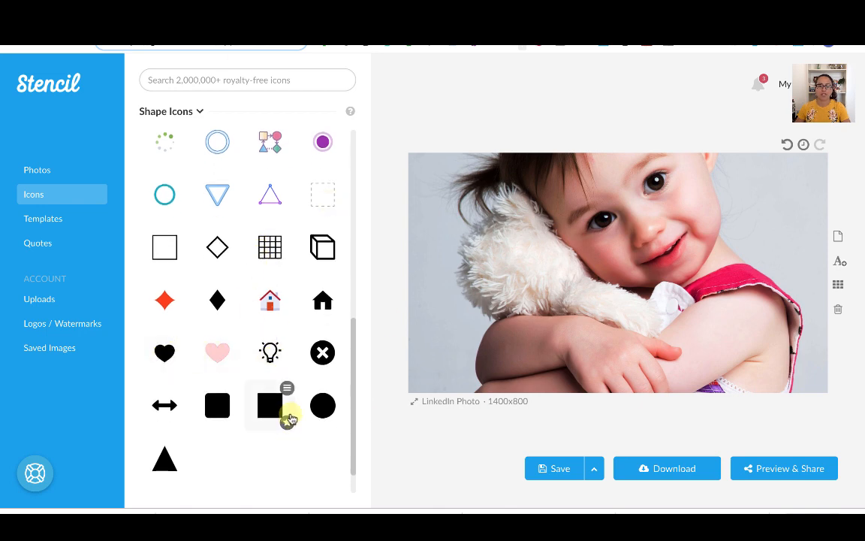
click(215, 357)
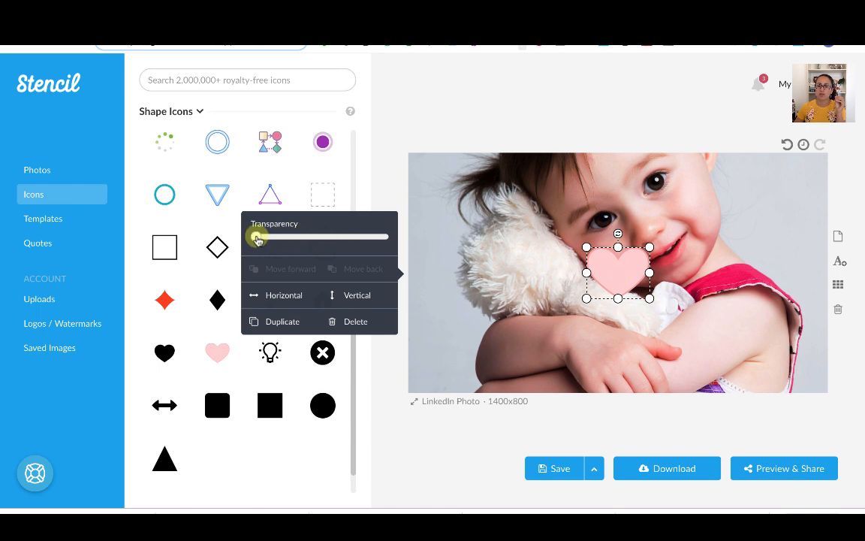
Step: Make the pink heart more than half transparent and enlarge it to span most of the photo's height around the toddler's face
drag(257, 236, 332, 239)
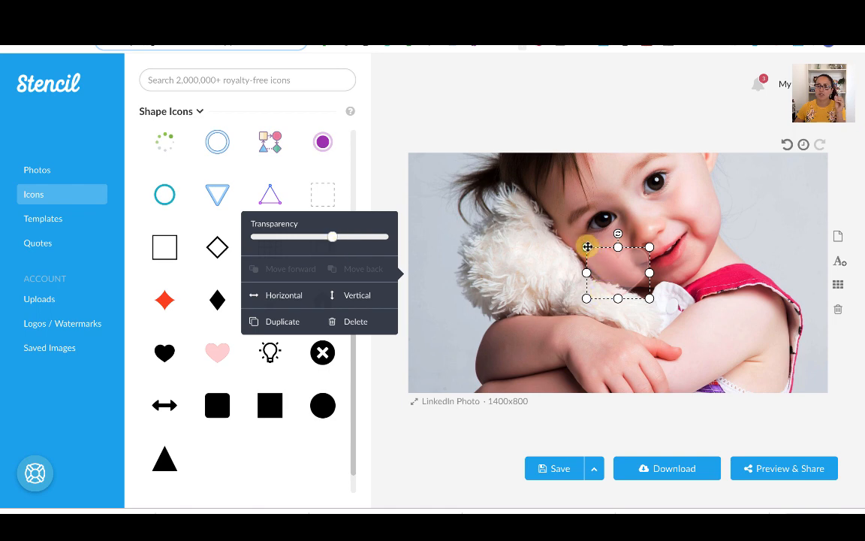
drag(587, 246, 421, 173)
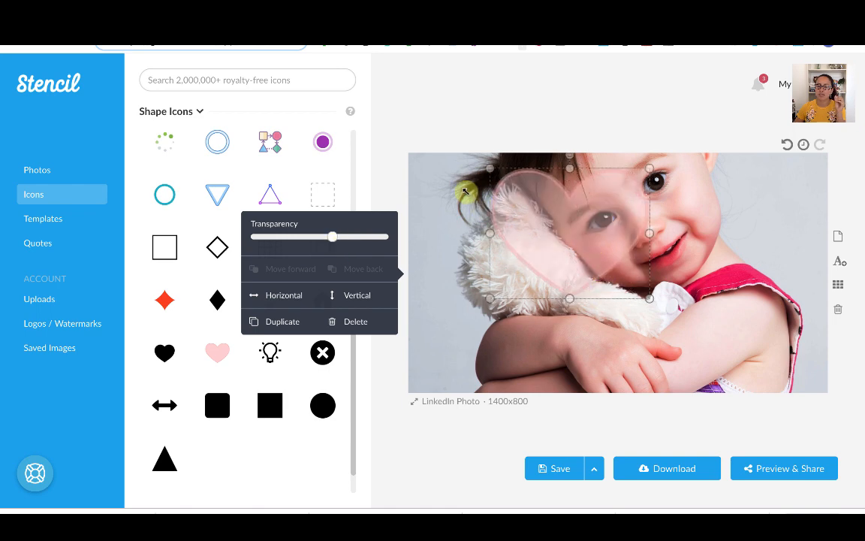
drag(650, 298, 743, 390)
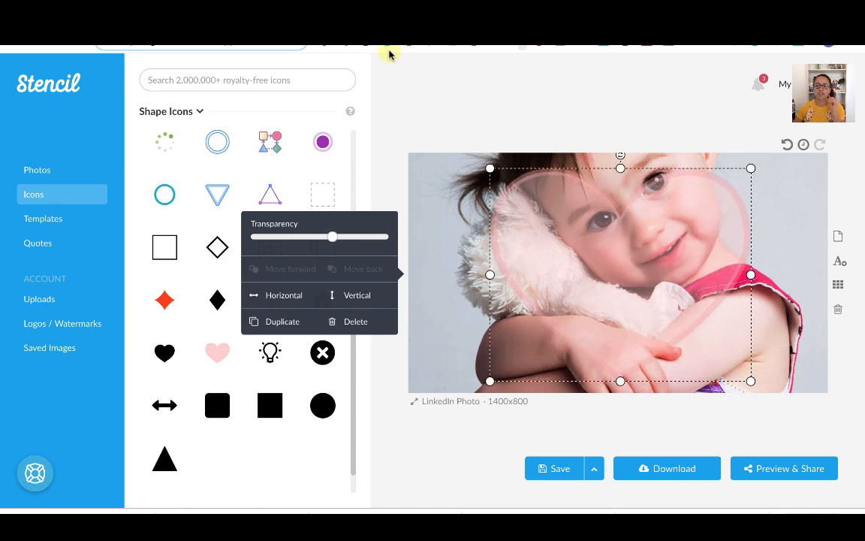
click(455, 121)
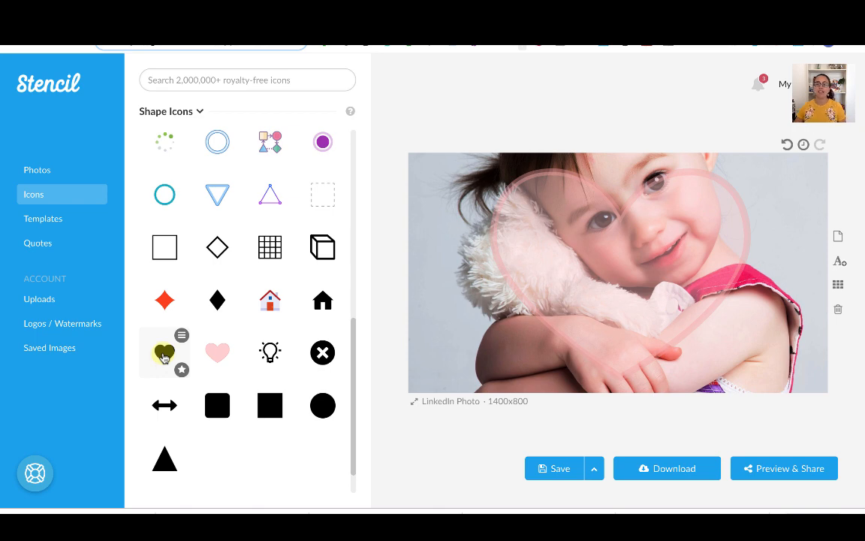
Step: Add the black heart icon to the canvas and recolor it purple, #ab4fad
click(163, 356)
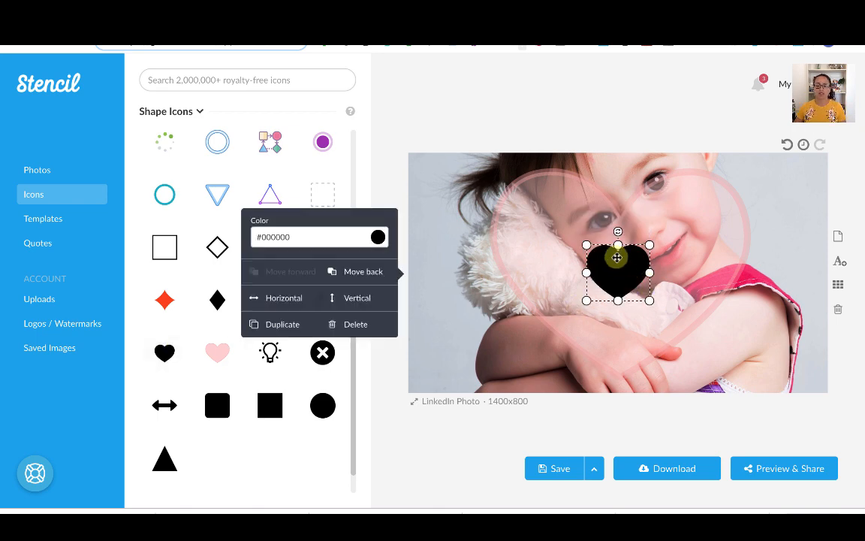
click(300, 239)
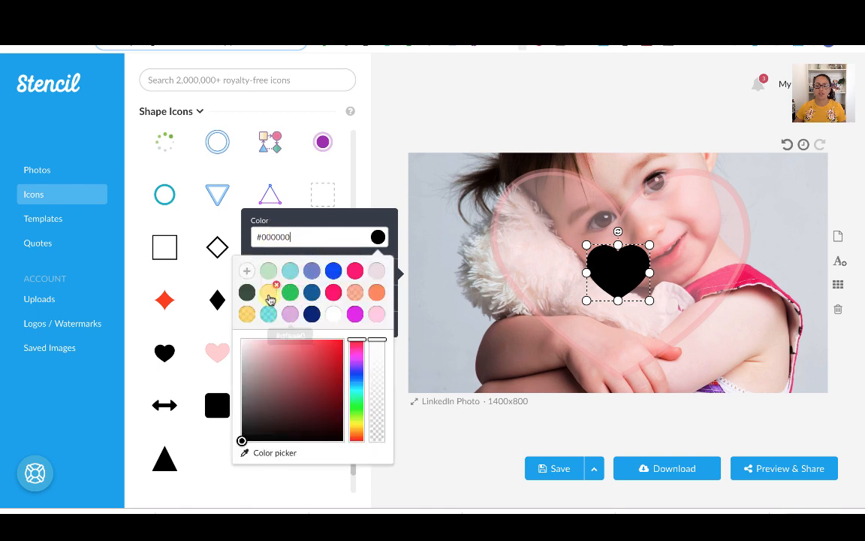
click(290, 311)
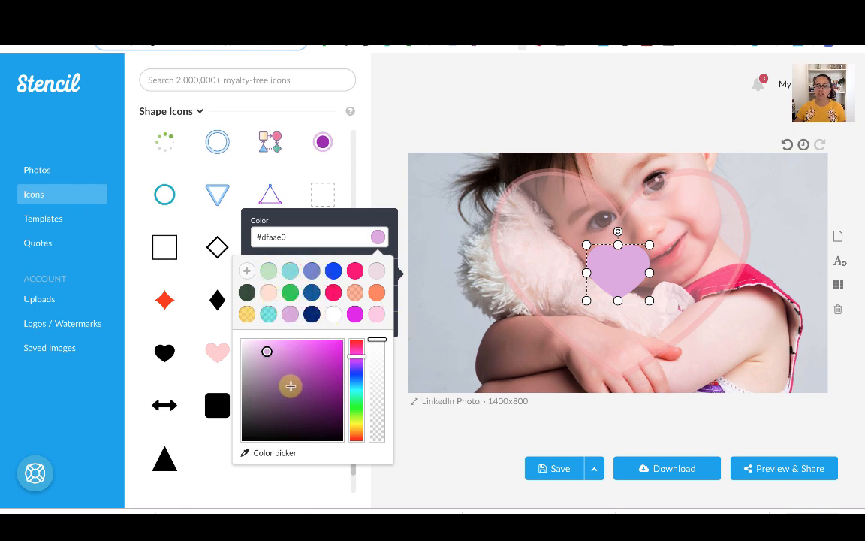
drag(253, 380, 297, 371)
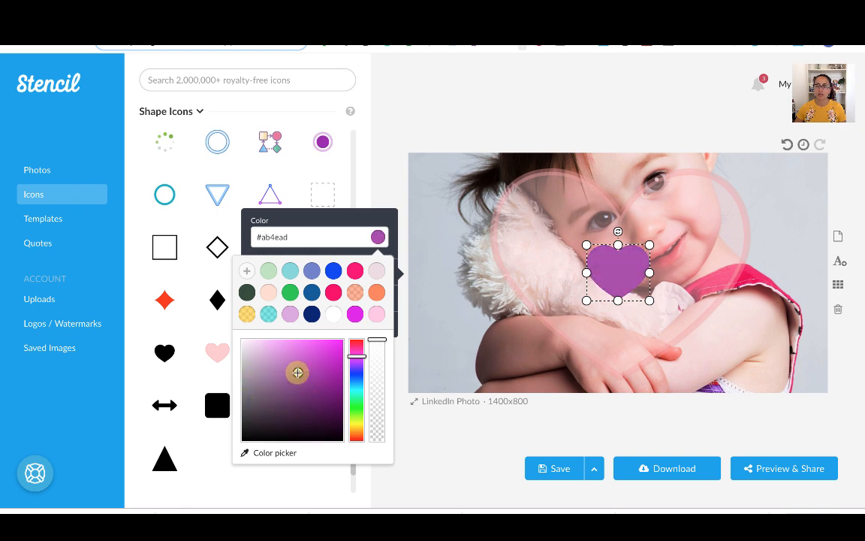
click(342, 220)
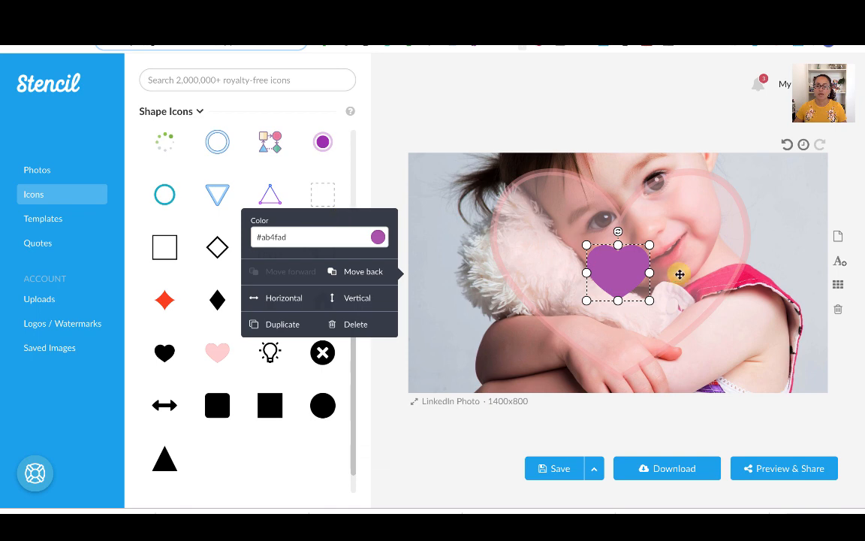
Step: Enlarge the purple heart, tilt it clockwise and place it in the lower-right corner of the photo
drag(649, 245, 749, 305)
drag(736, 273, 760, 291)
drag(745, 338, 773, 350)
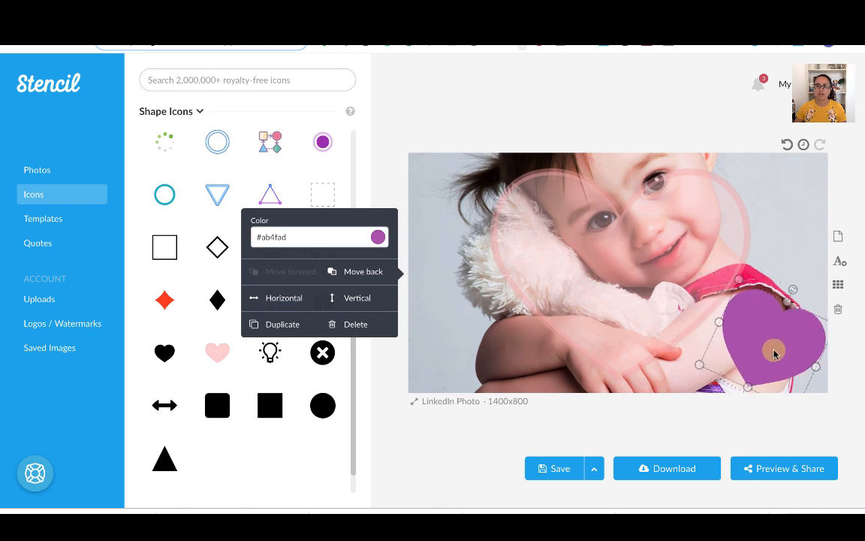
click(851, 208)
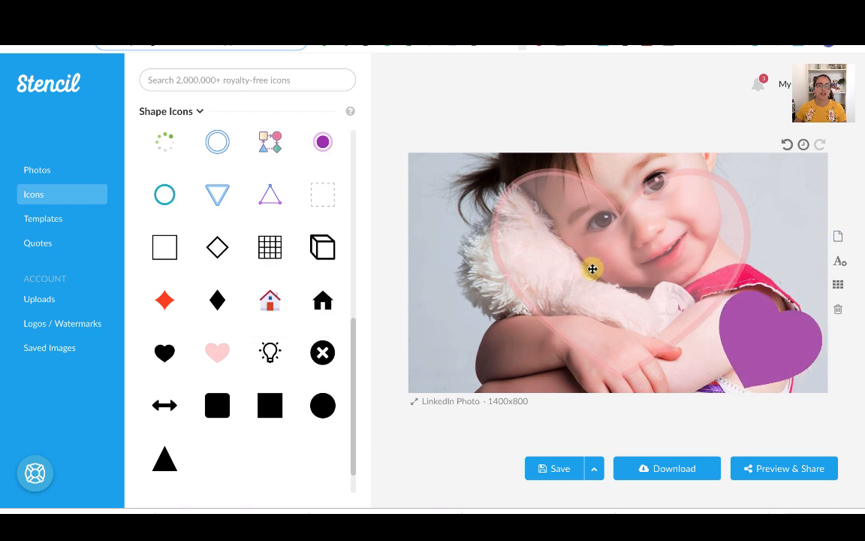
Step: Move the large translucent pink heart up and to the left, so it is centred over the plush toy beside the toddler's face
drag(593, 267, 541, 247)
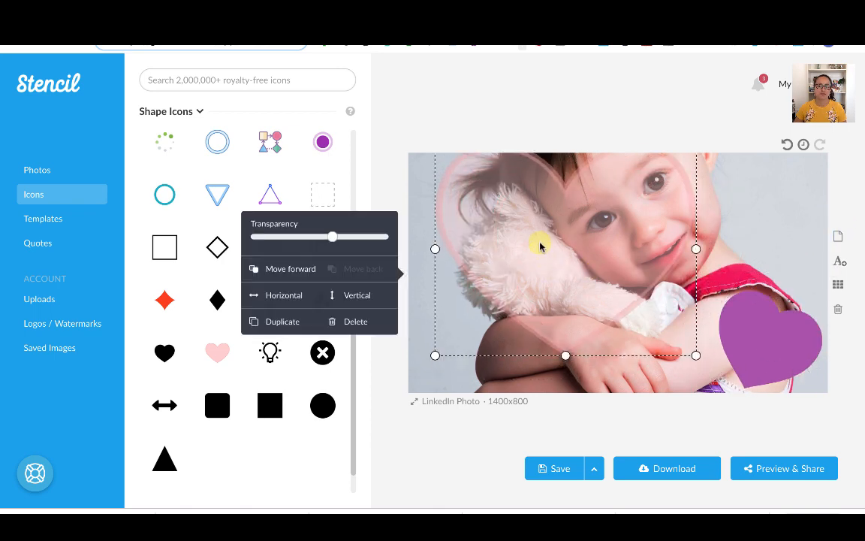
click(851, 182)
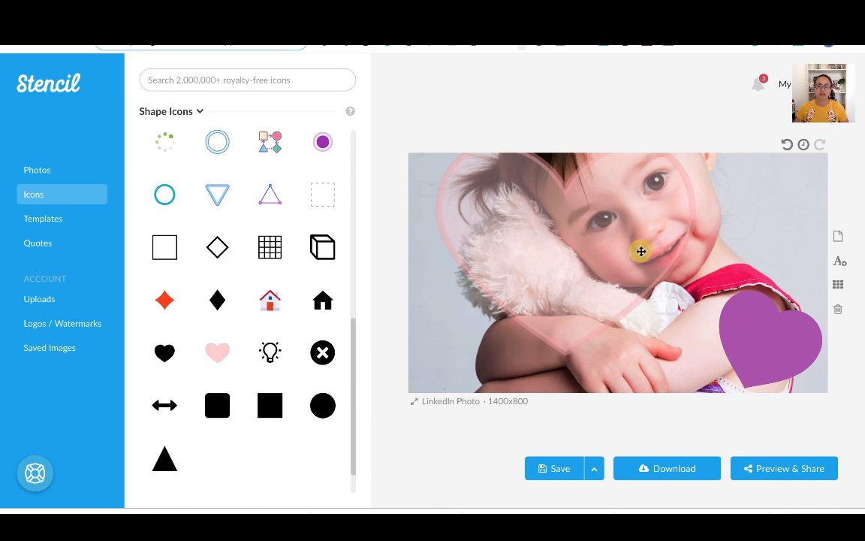
Step: Browse the featured templates and apply the yellow Advert Media template with the red megaphone to the canvas
click(51, 222)
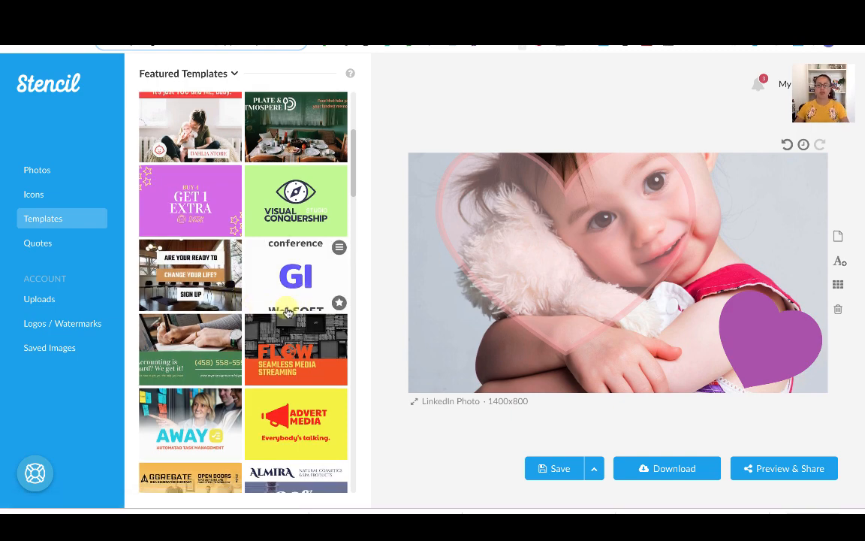
scroll(299, 311, down, 3)
scroll(286, 312, down, 6)
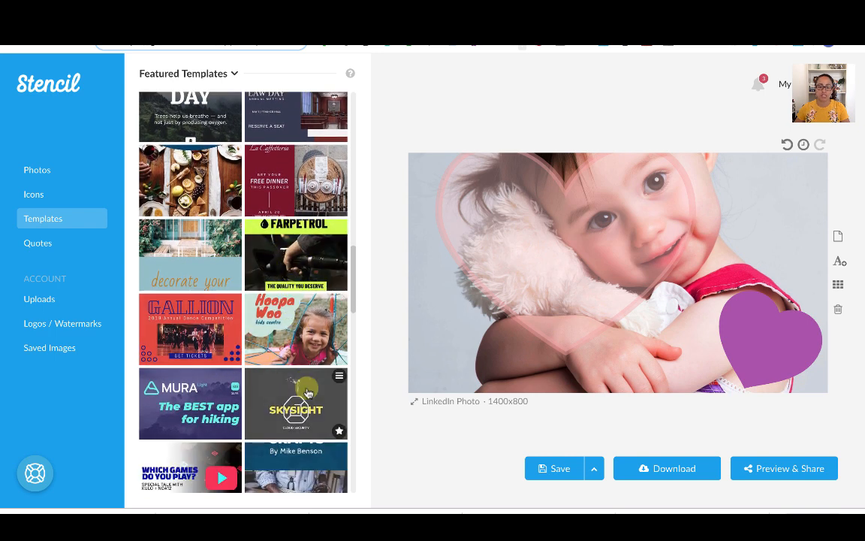
scroll(308, 393, up, 1)
scroll(307, 393, up, 1)
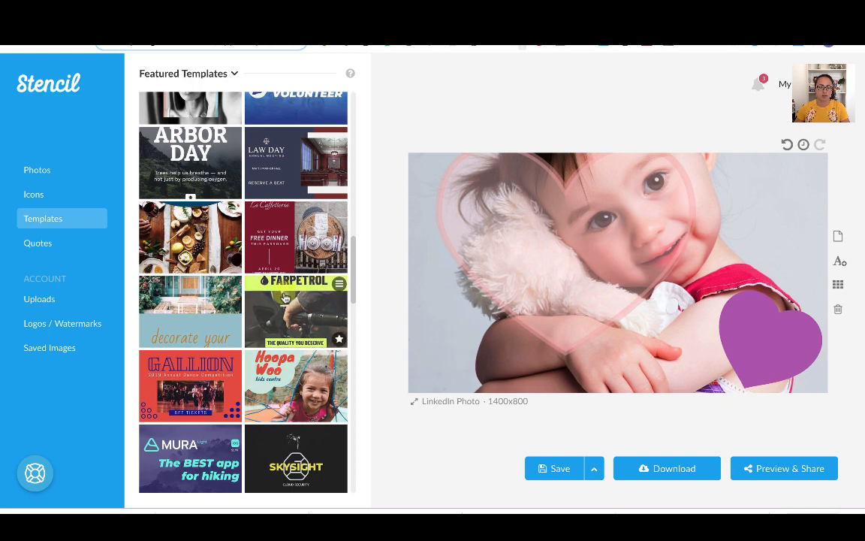
scroll(285, 299, up, 4)
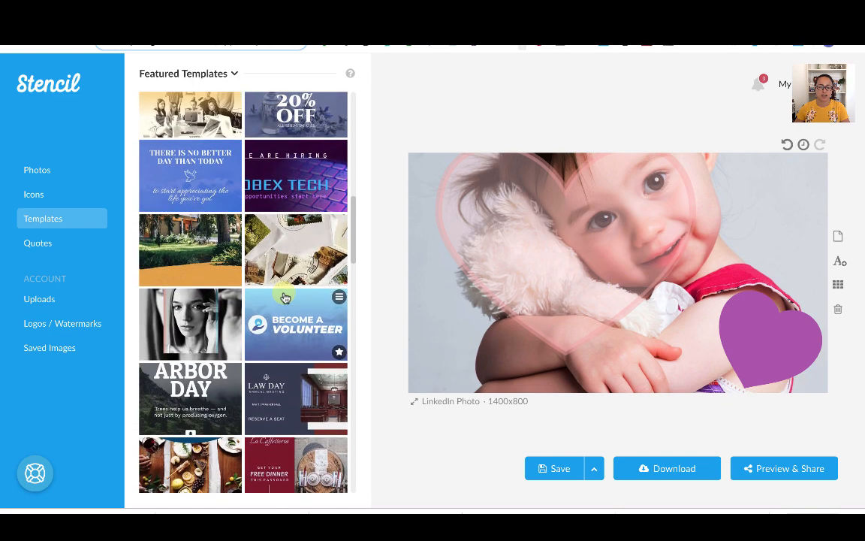
scroll(285, 298, up, 4)
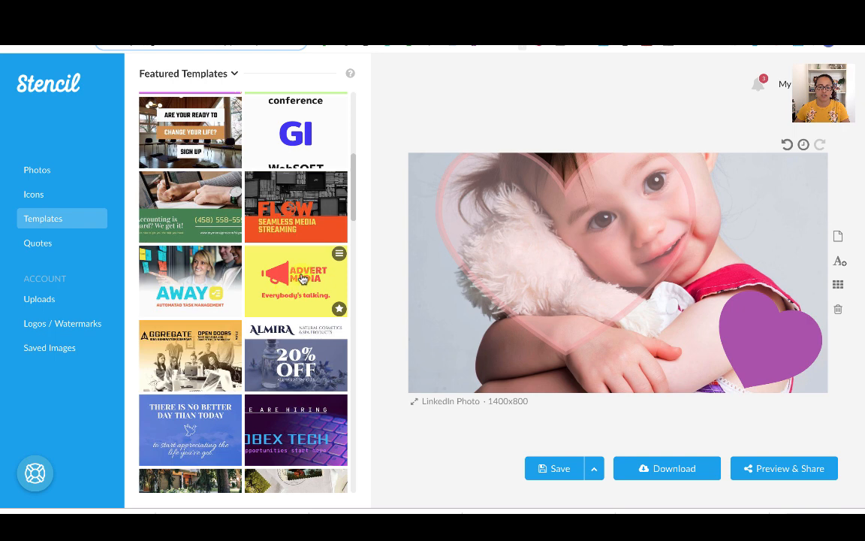
click(303, 279)
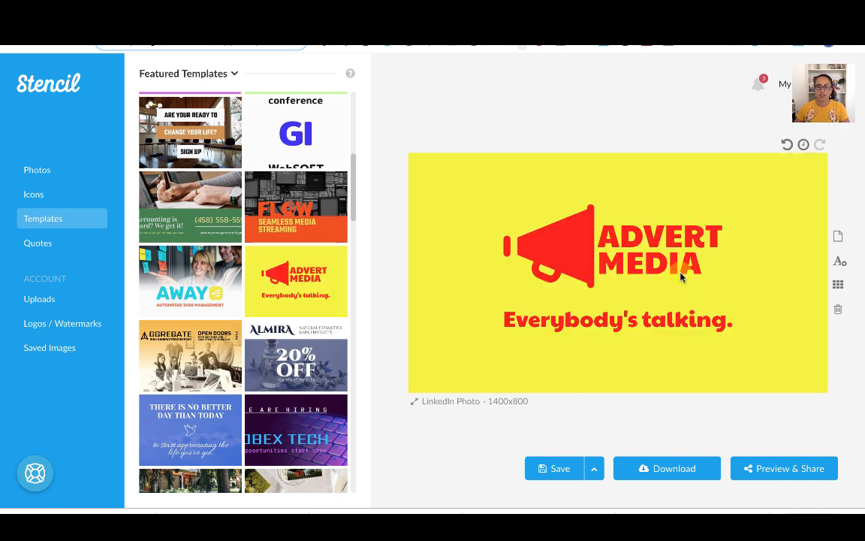
Step: Change the template's background color to light peach, #ffdecf
click(707, 182)
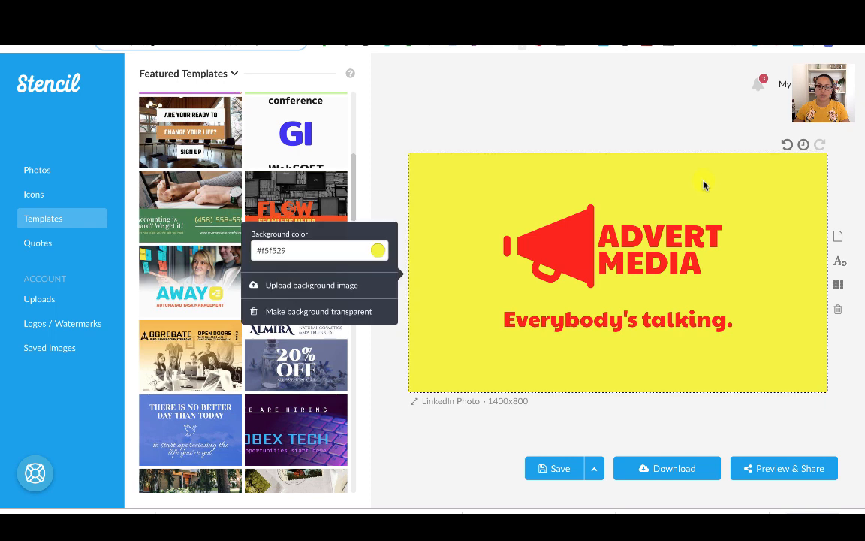
click(294, 248)
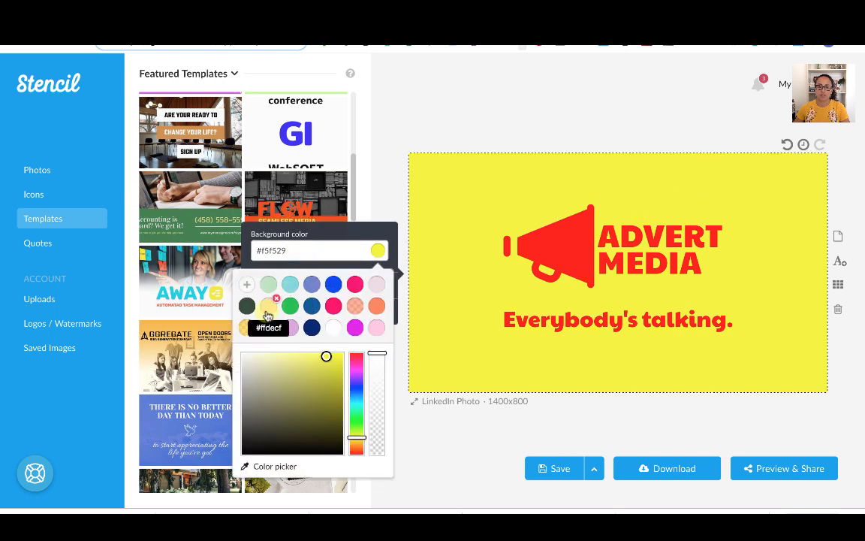
click(269, 305)
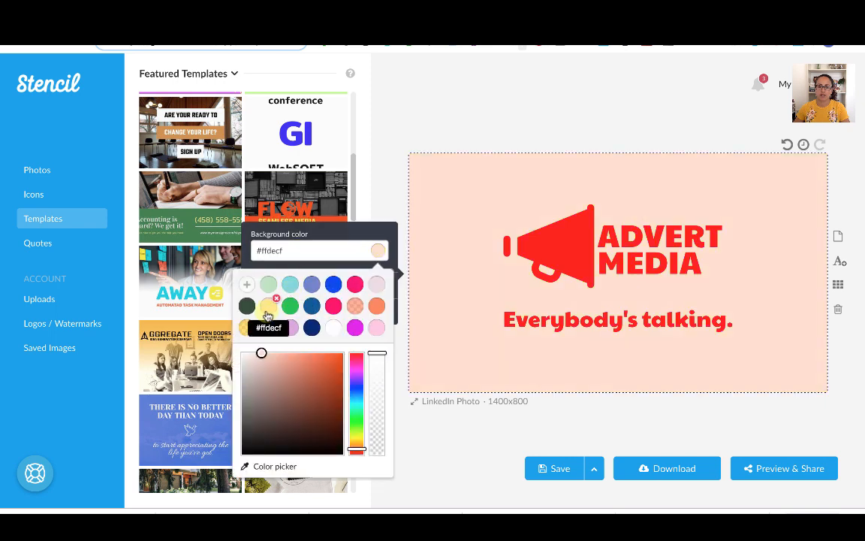
Step: Recolor the ADVERT MEDIA headline near-black, #050505
click(664, 247)
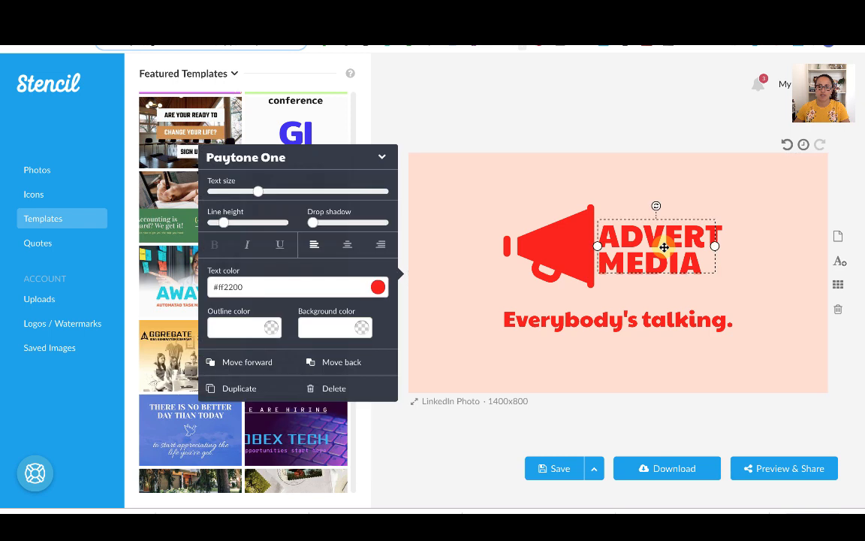
click(253, 287)
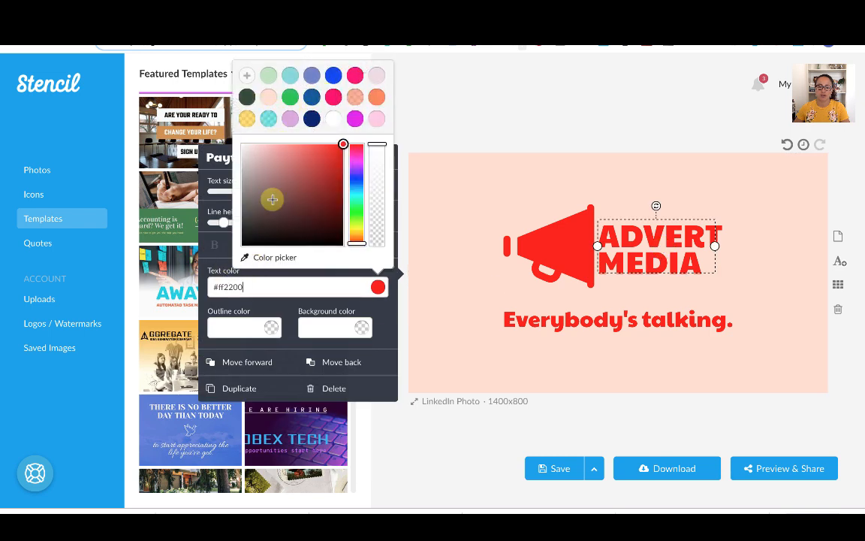
drag(272, 199, 241, 244)
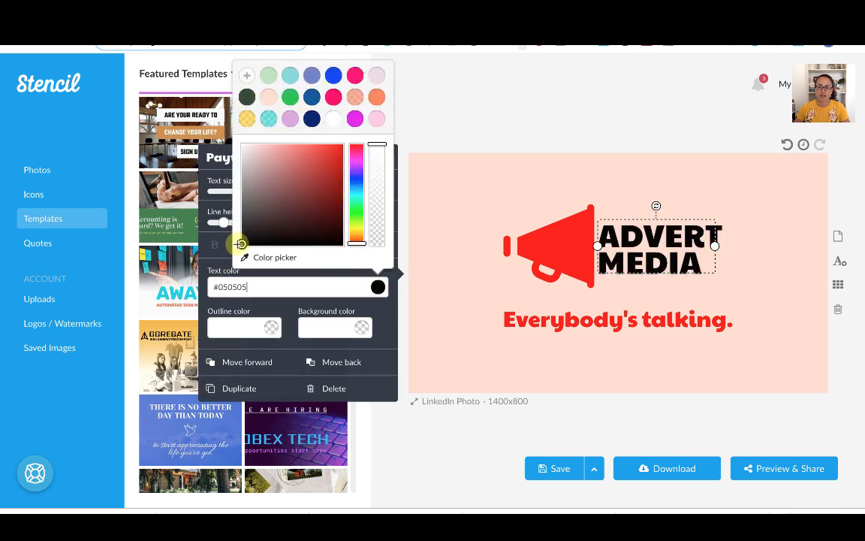
click(646, 133)
Step: Recolor the megaphone icon pale green, #bee4bf
click(577, 246)
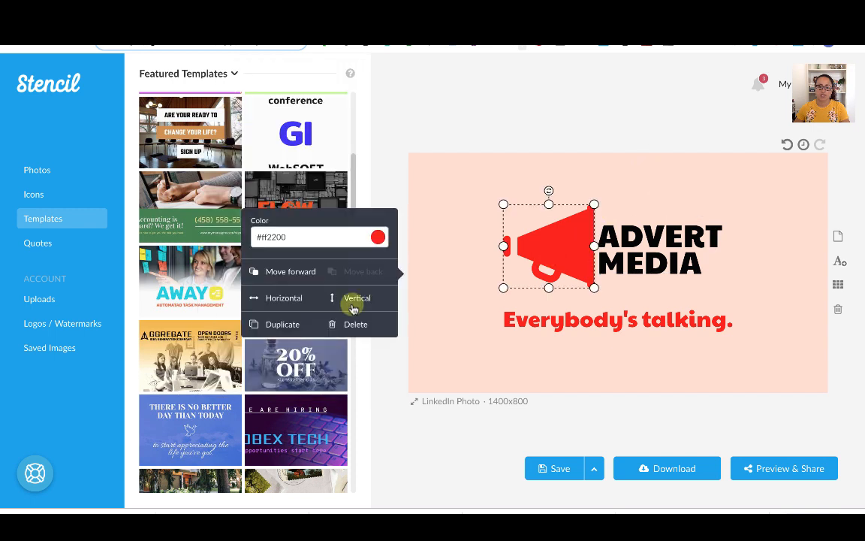
click(293, 240)
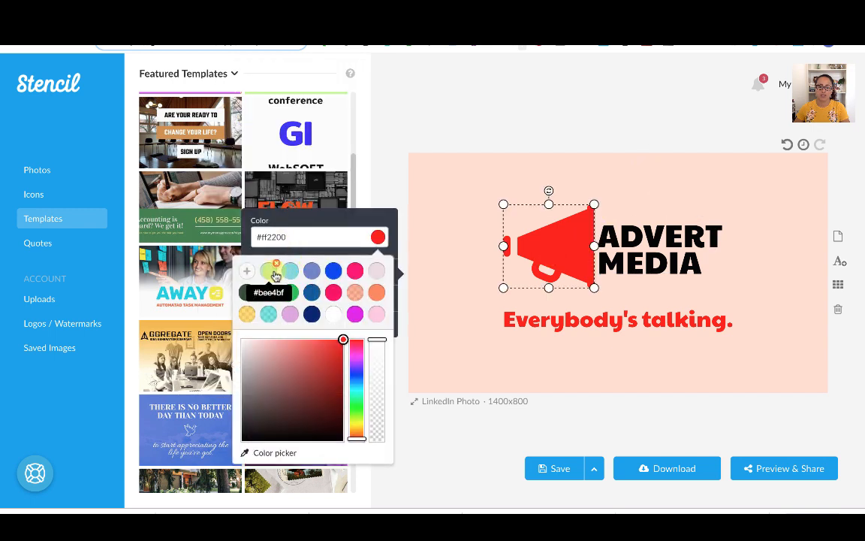
click(269, 271)
click(633, 62)
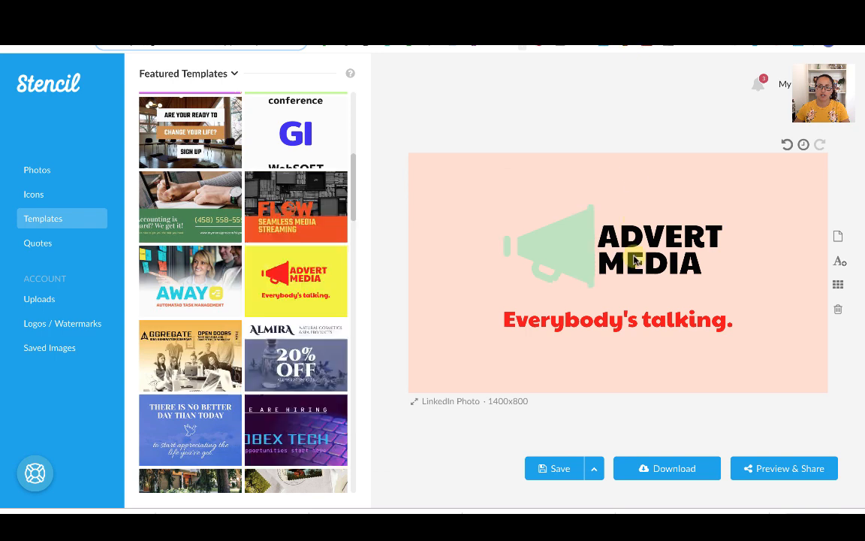
Step: Recolor the "Everybody's talking." tagline white, #ffffff
click(623, 316)
click(294, 286)
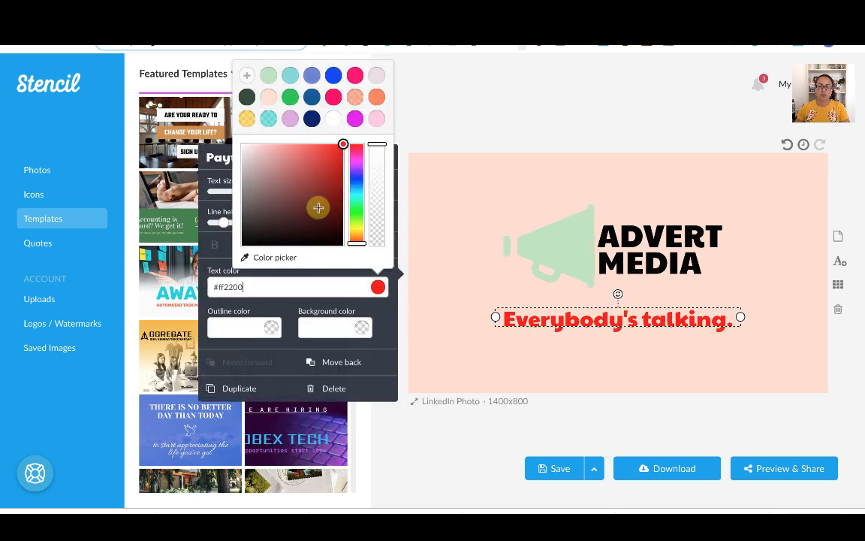
click(335, 120)
click(599, 116)
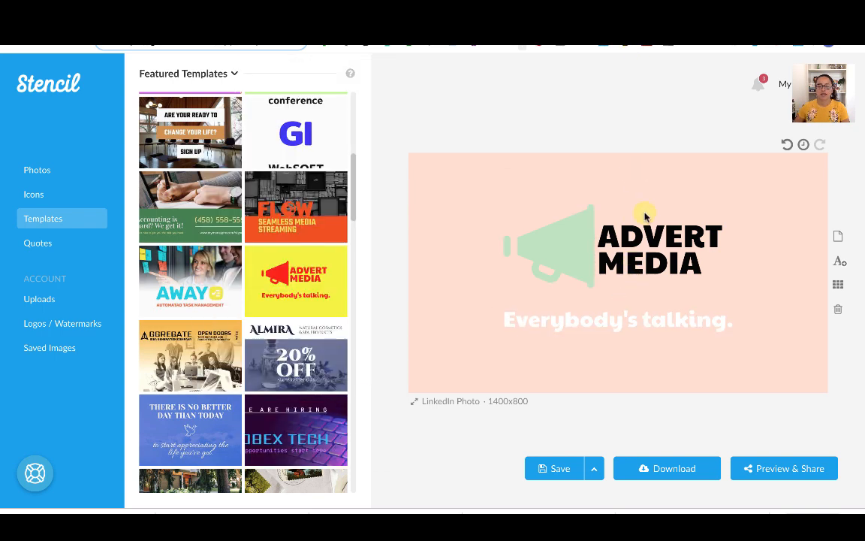
Step: Replace MEDIA with COACHES in the headline and shift the headline right so it clears the megaphone
click(646, 260)
double_click(645, 261)
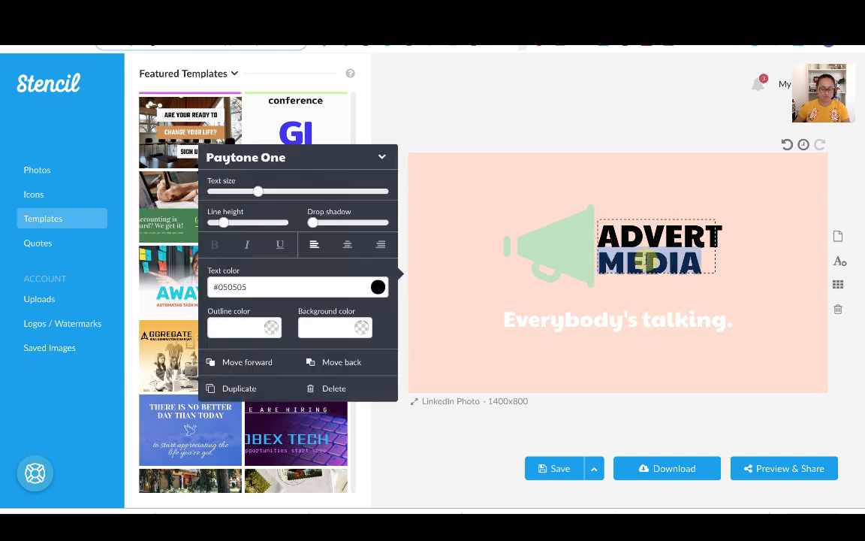
text(COACHE)
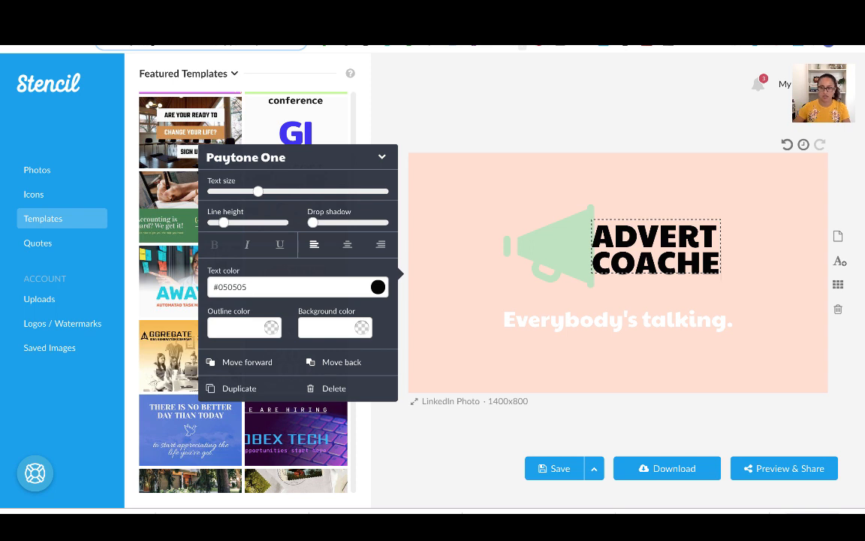
text(SS)
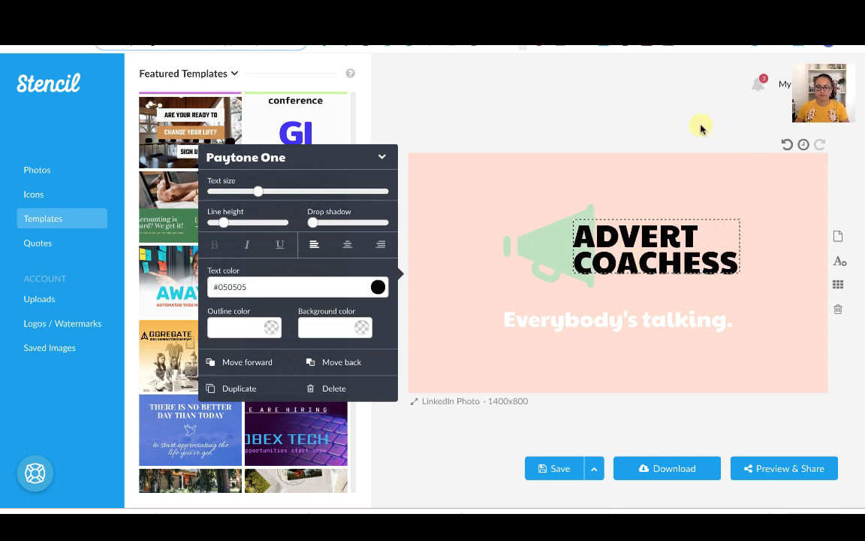
click(701, 129)
click(706, 259)
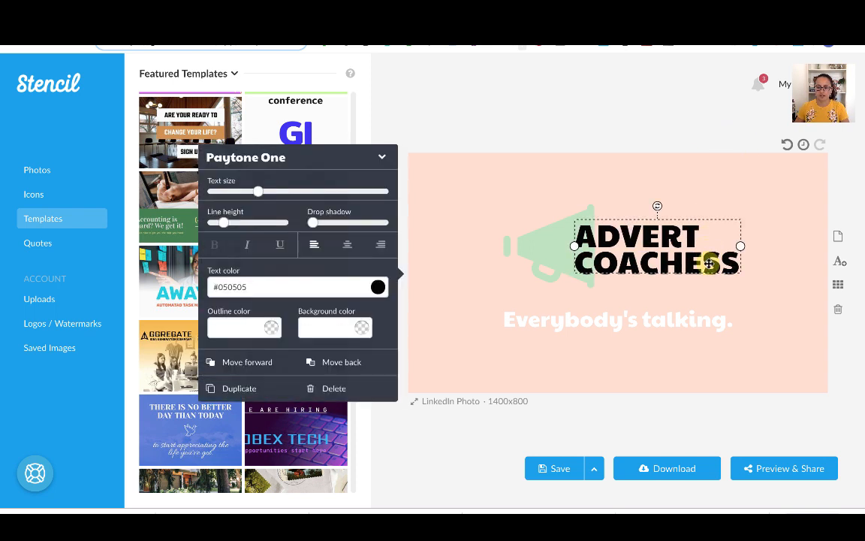
click(706, 263)
key(Delete)
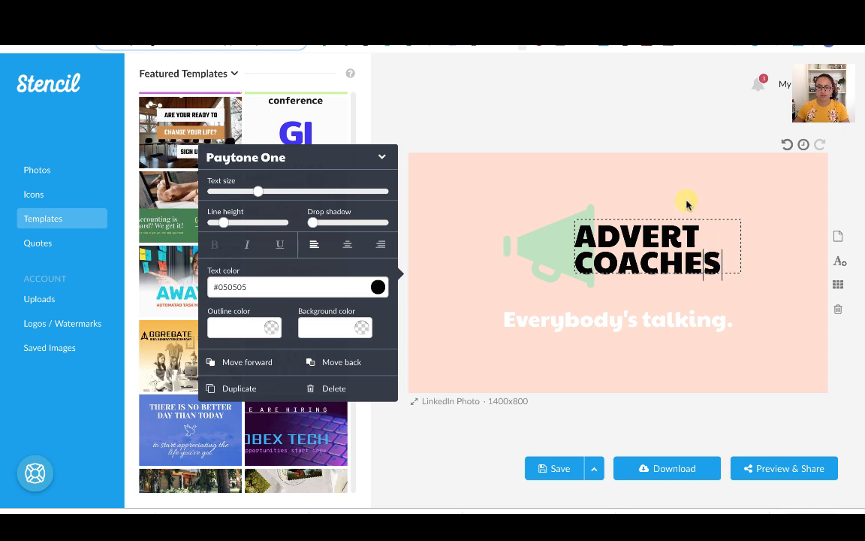
click(651, 143)
drag(628, 246, 660, 248)
click(629, 130)
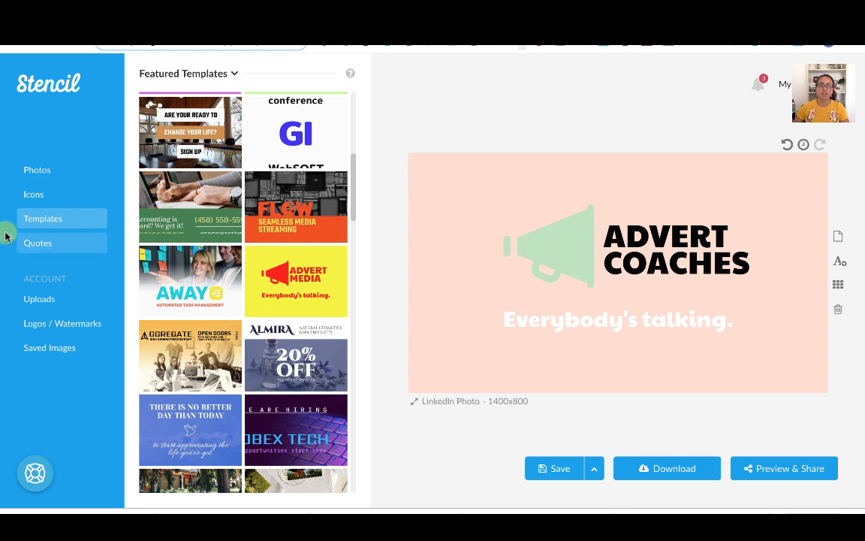
Step: From the Love quotes, add "Talk to yourself like you would to someone you love." and place its text below the "Everybody's talking." tagline
click(26, 246)
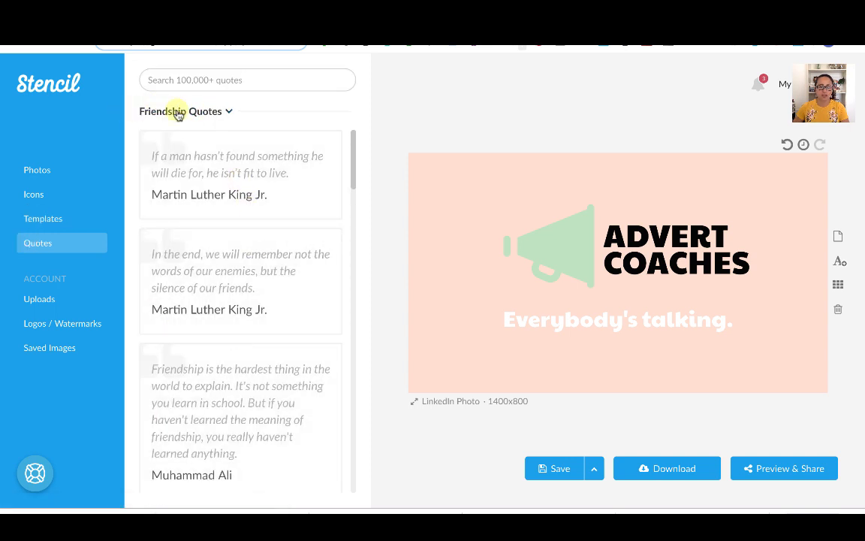
click(54, 175)
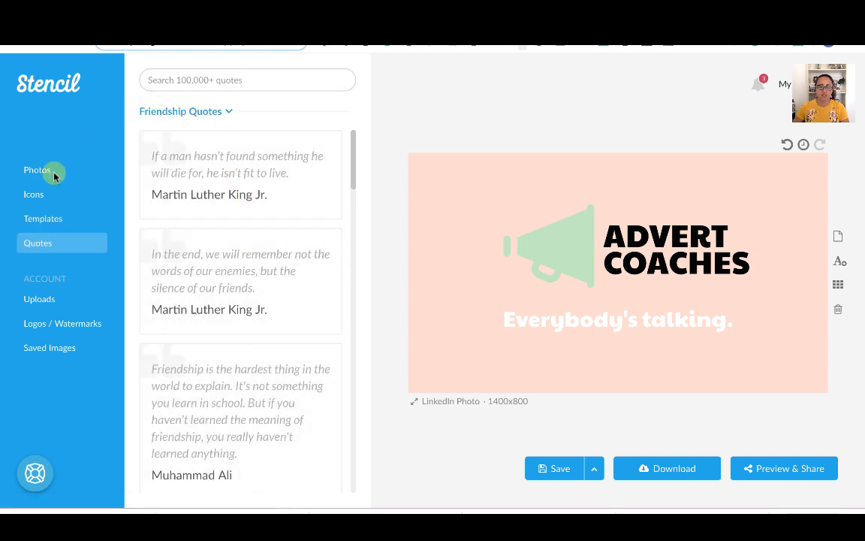
click(217, 113)
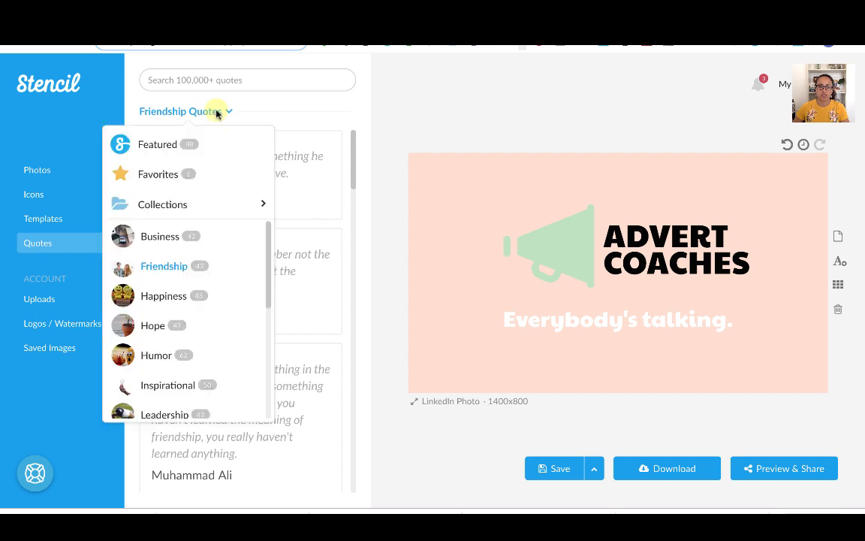
scroll(191, 327, down, 1)
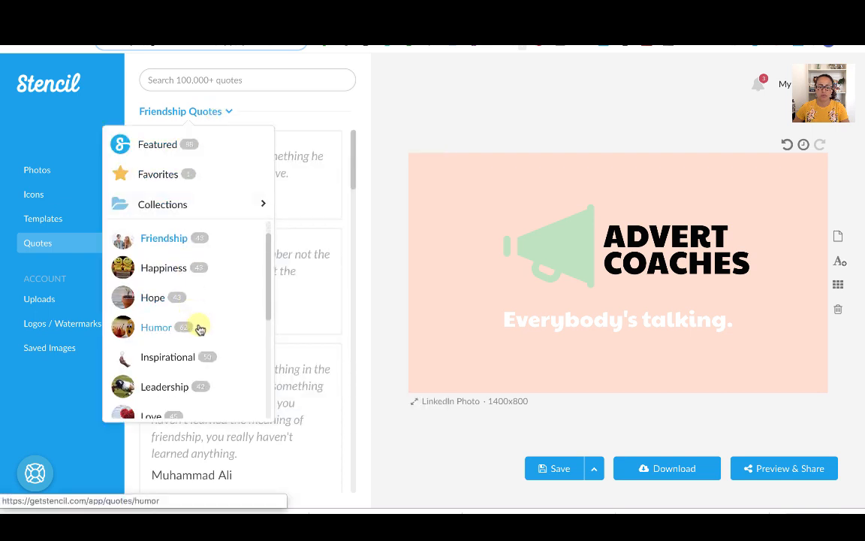
scroll(200, 329, down, 2)
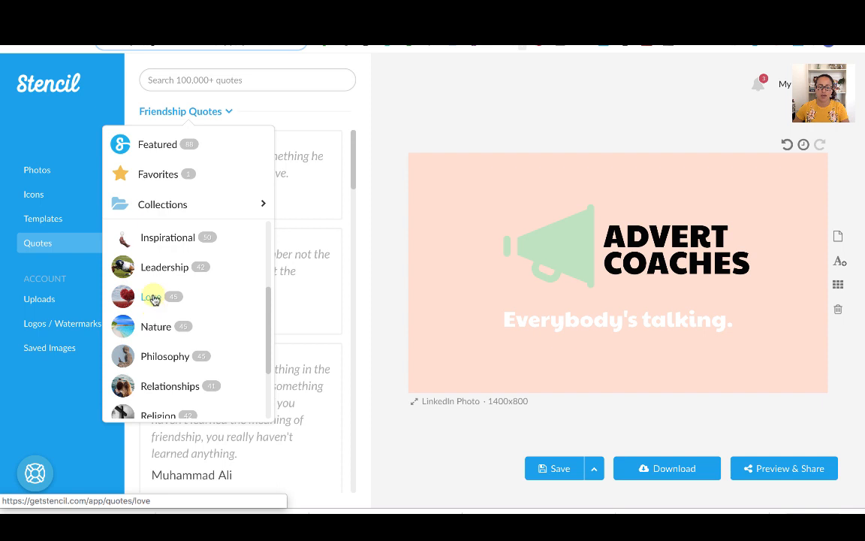
click(152, 299)
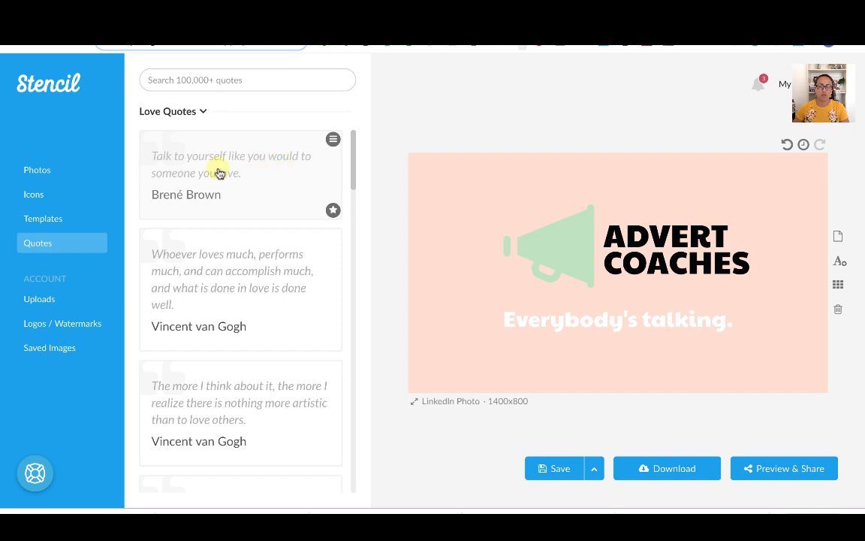
drag(191, 171, 558, 216)
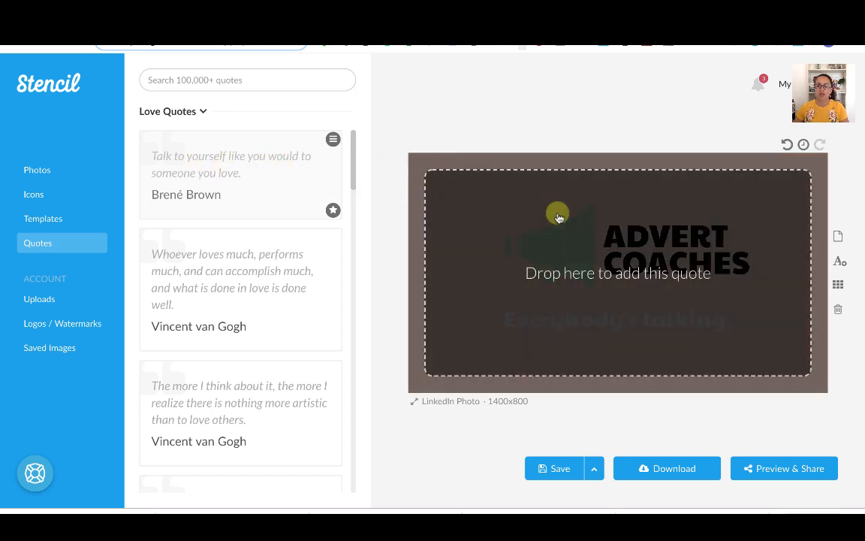
drag(559, 217, 575, 356)
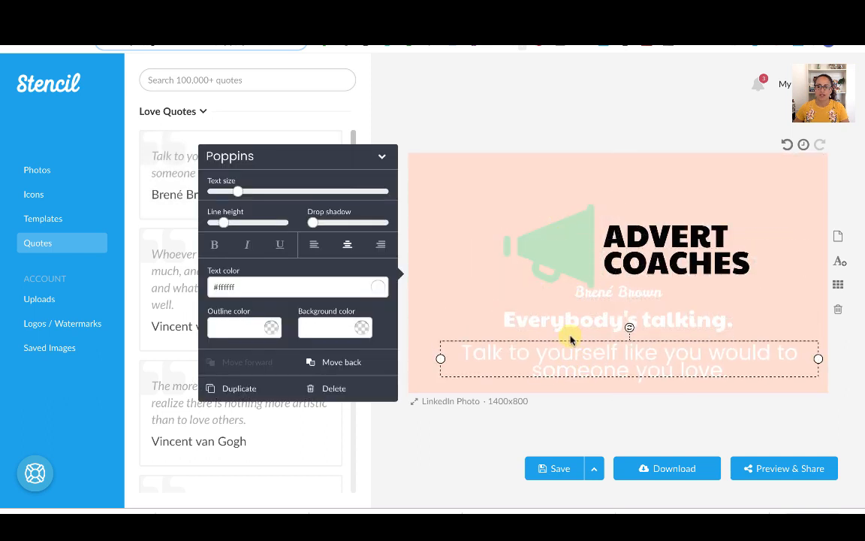
Step: Delete the "Everybody's talking." tagline from the canvas
click(562, 325)
click(562, 322)
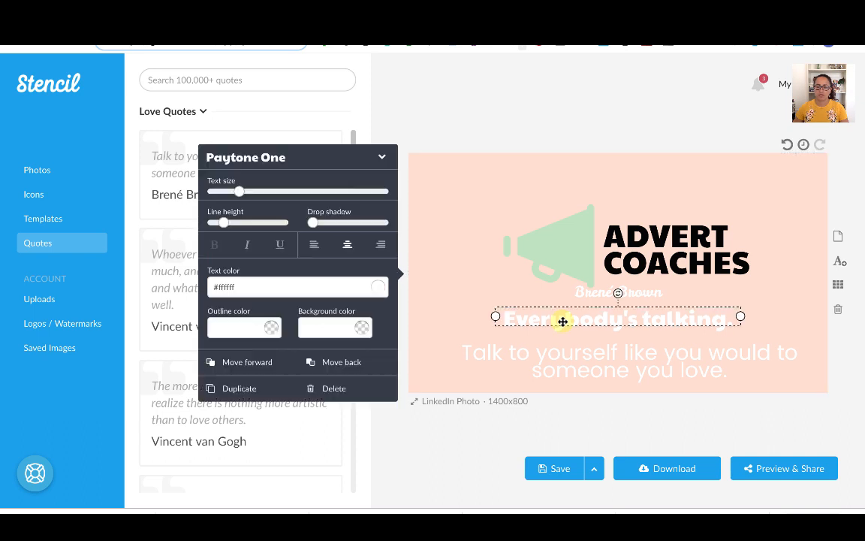
key(Delete)
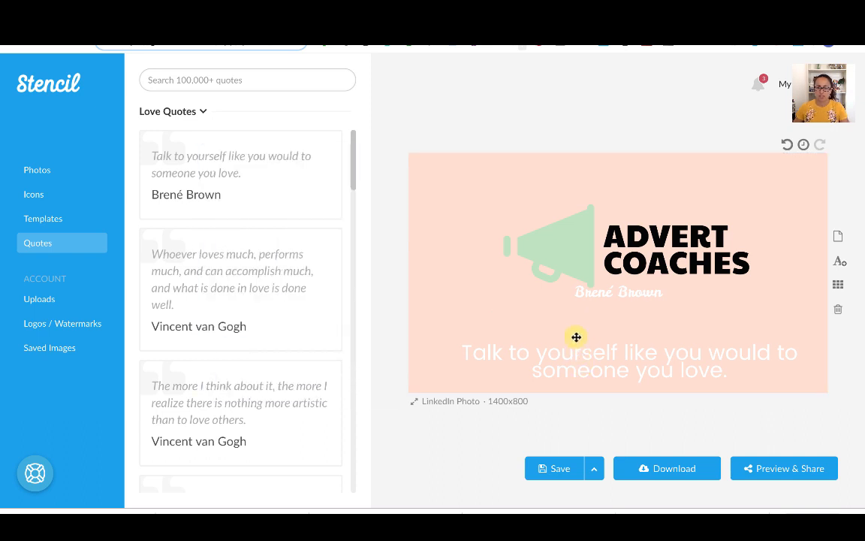
Step: Move the love quote up directly beneath the Brené Brown line and set its font to the uploaded Trashhand
click(576, 338)
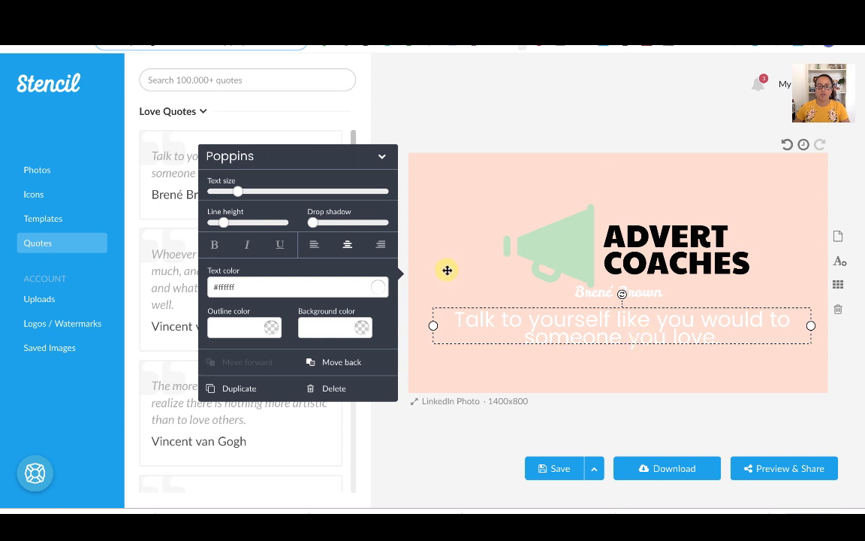
double_click(584, 331)
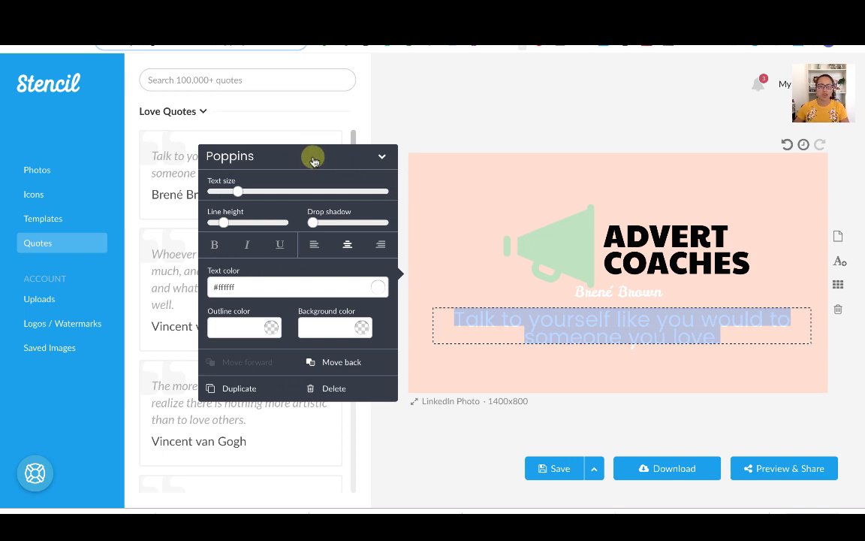
click(381, 158)
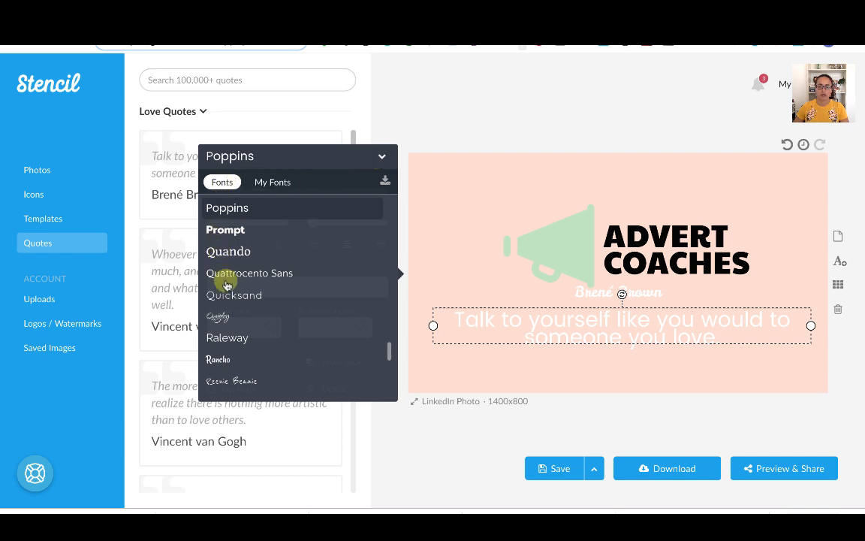
scroll(226, 284, down, 3)
scroll(230, 297, up, 10)
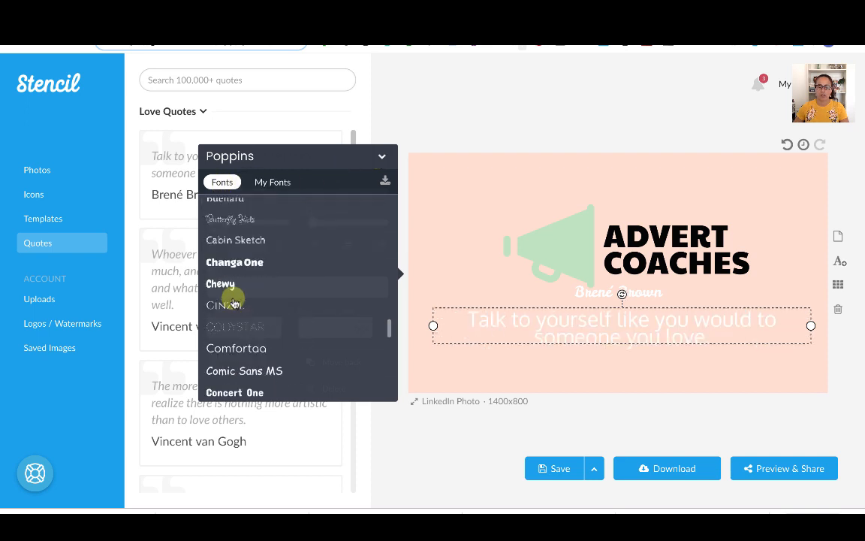
scroll(233, 302, up, 6)
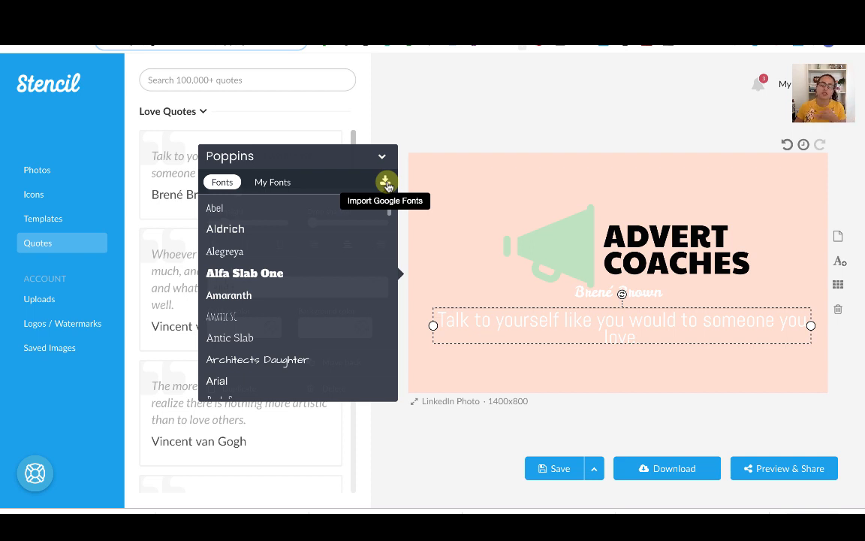
click(273, 183)
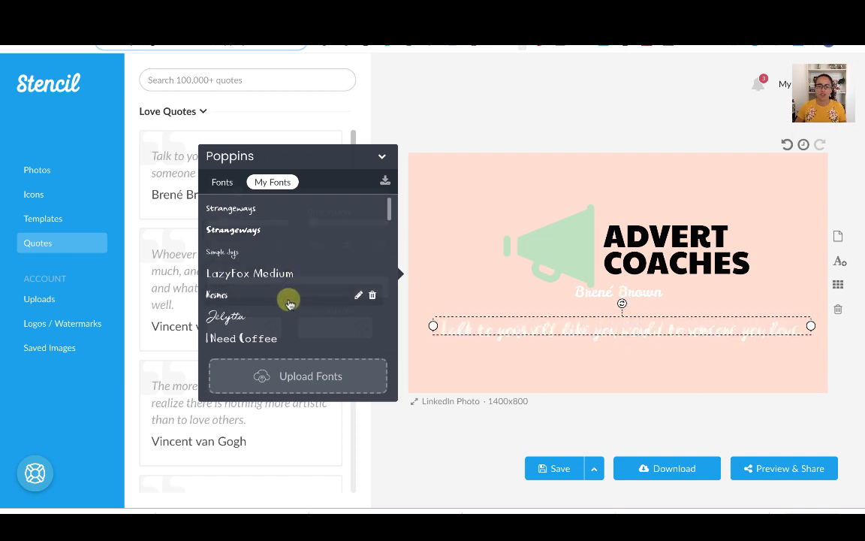
scroll(308, 244, down, 3)
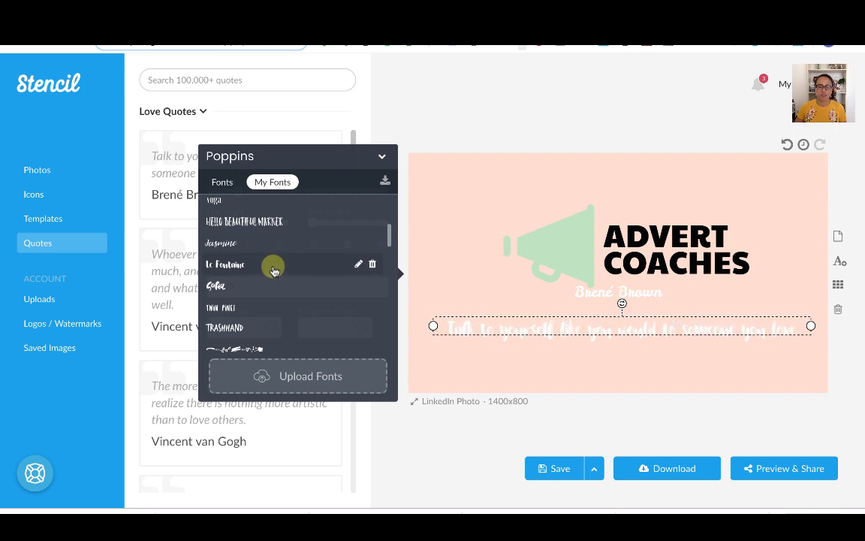
click(268, 330)
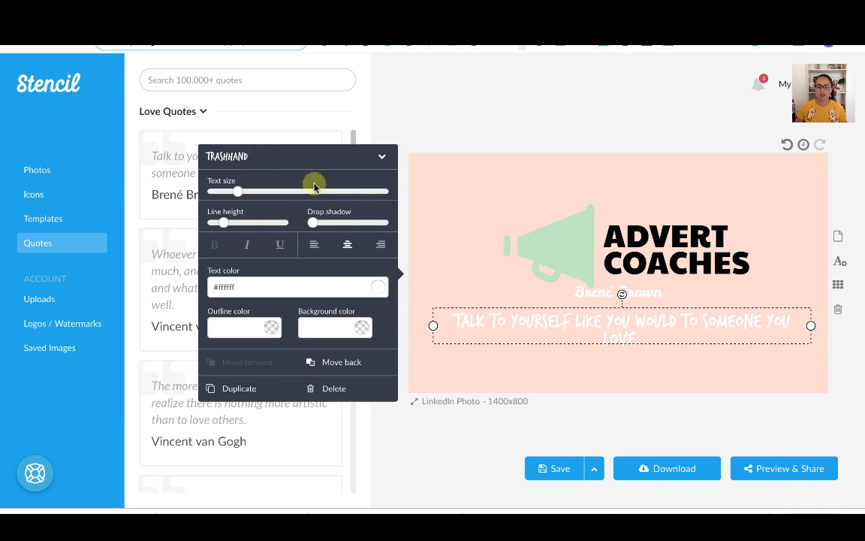
Step: Enlarge the quote text moderately and give it a medium-strength drop shadow
drag(238, 193, 258, 193)
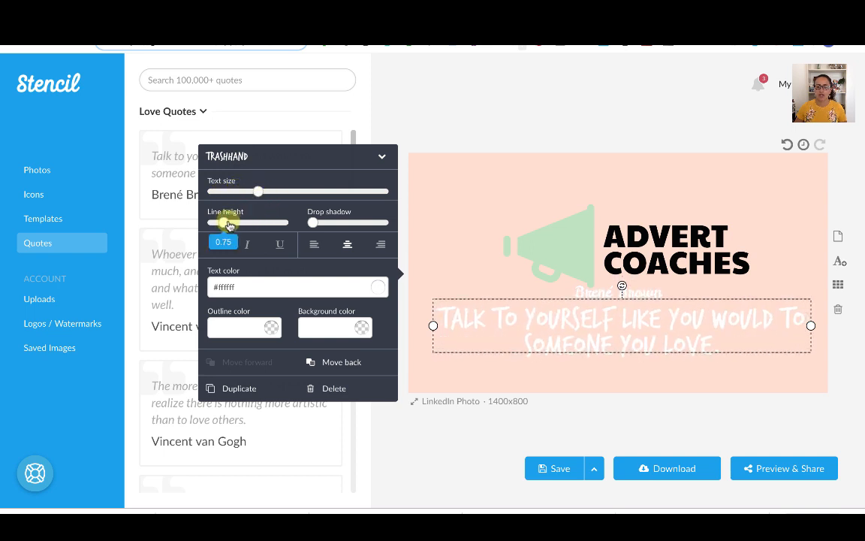
mouse_move(224, 222)
mouse_down()
mouse_move(272, 226)
mouse_move(223, 222)
mouse_up()
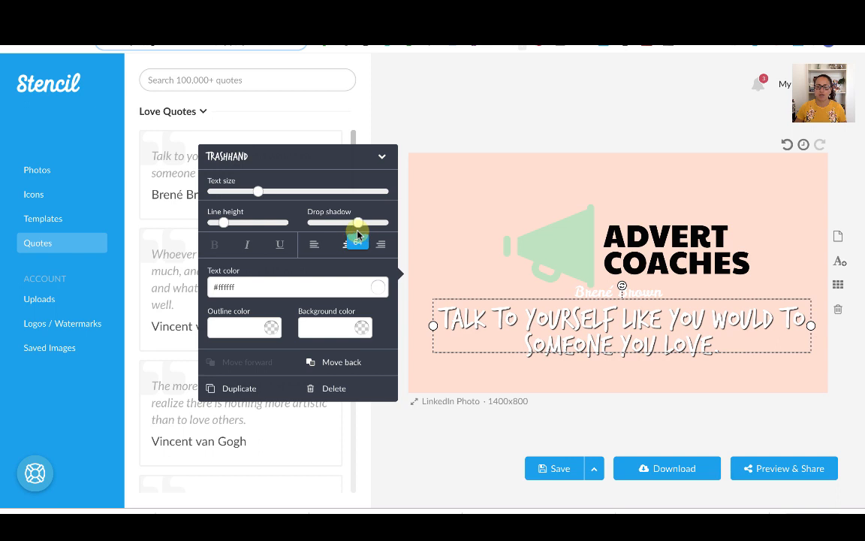
drag(357, 234, 352, 233)
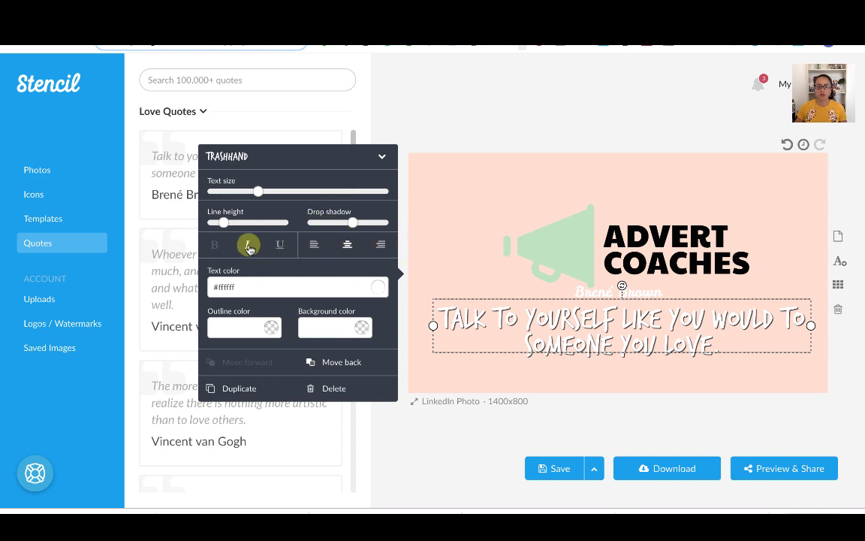
Step: Try italics and a light green #bee4bf outline on the quote text, and remove both
click(248, 246)
click(249, 246)
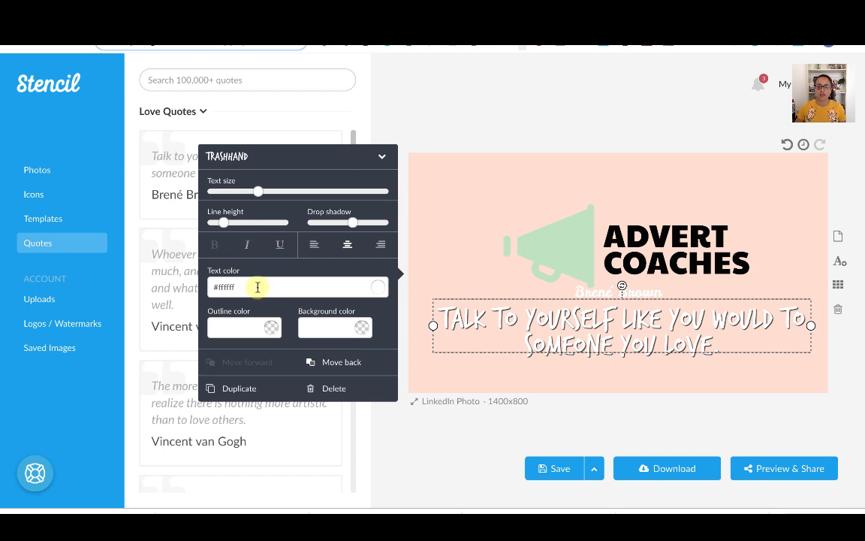
click(235, 331)
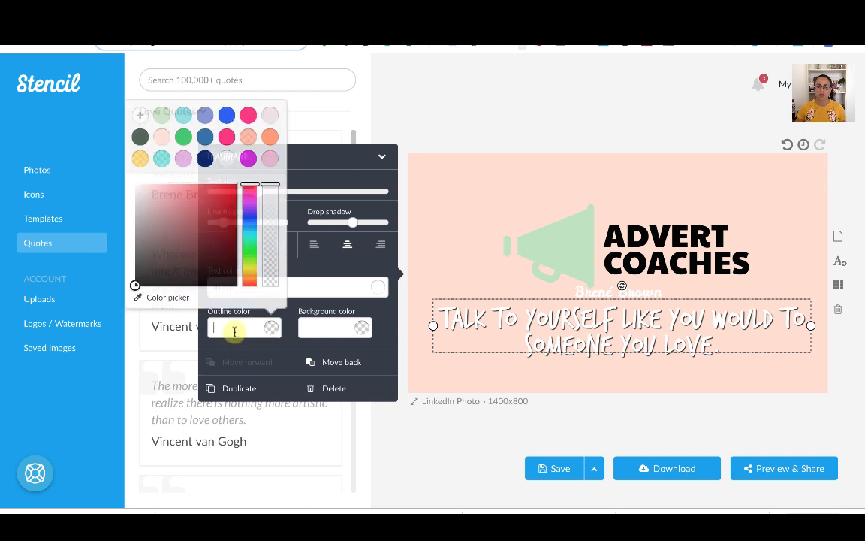
click(162, 115)
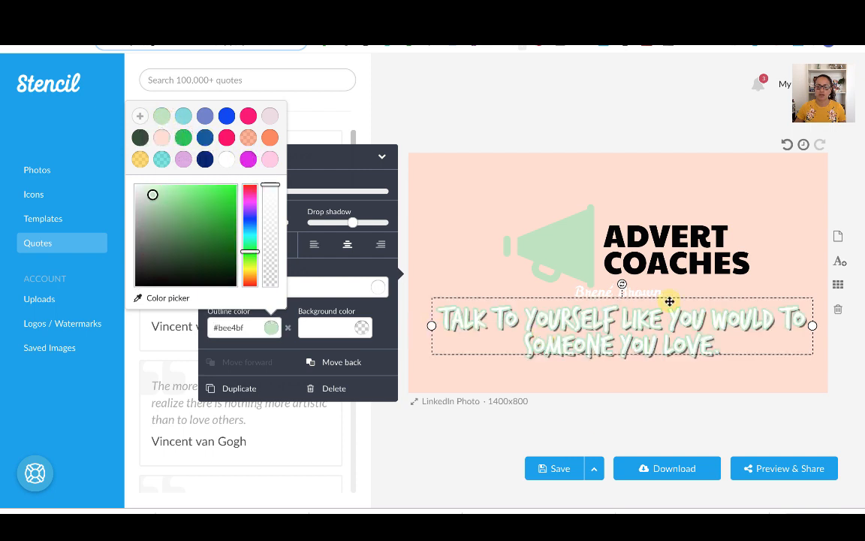
click(288, 333)
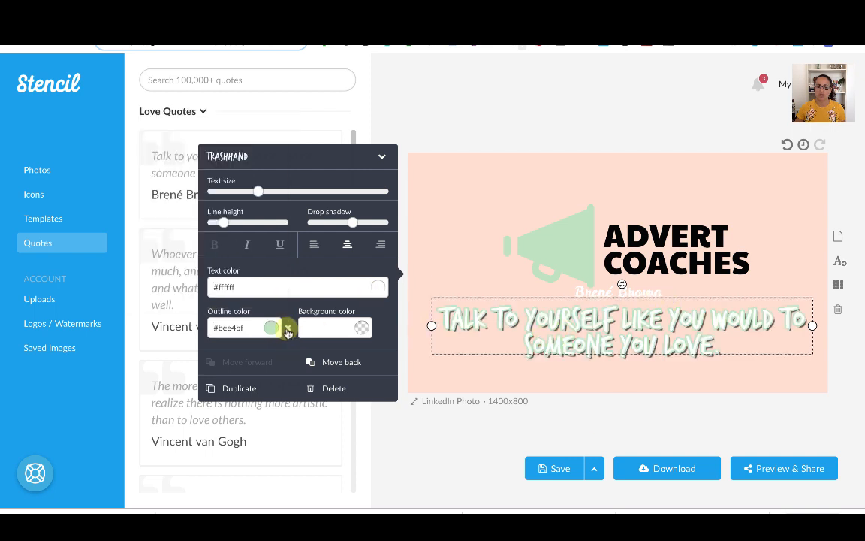
click(288, 332)
Step: Try a near-black #0f0e0e background behind the quote text and remove it
click(335, 326)
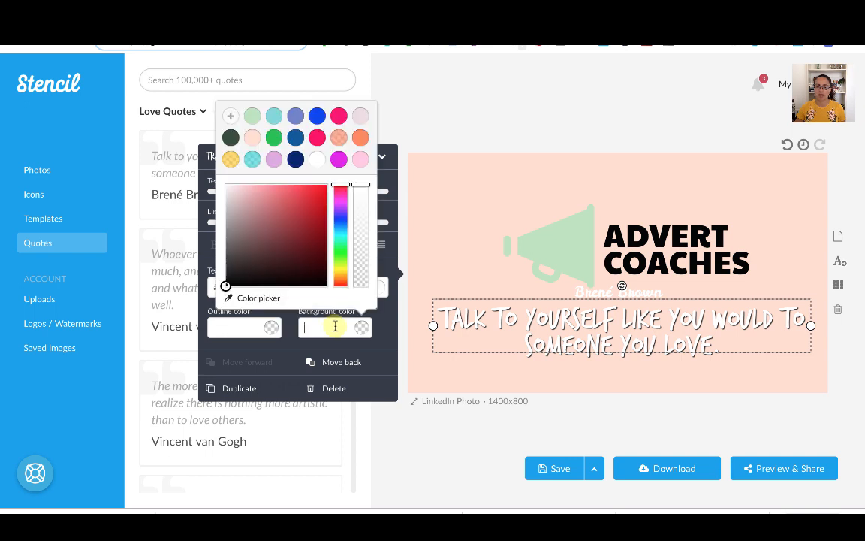
mouse_move(225, 285)
mouse_down()
mouse_move(246, 251)
mouse_move(231, 280)
mouse_up()
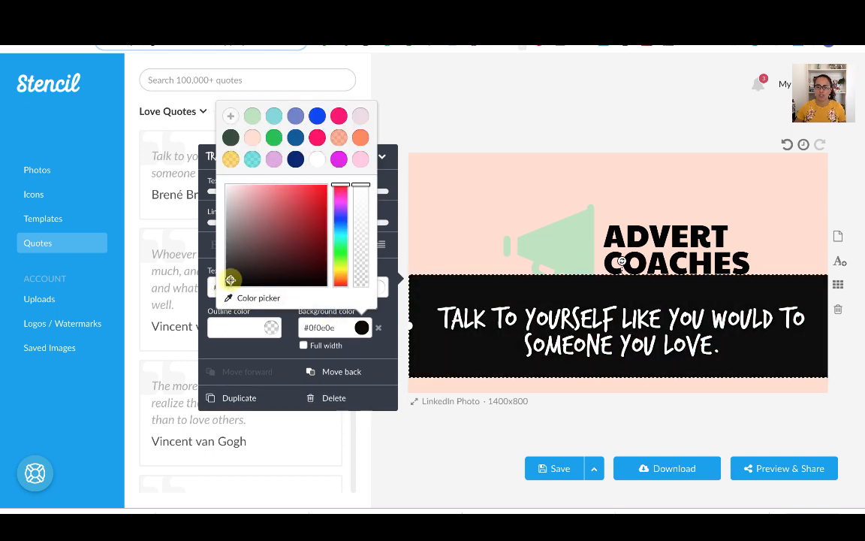
click(388, 348)
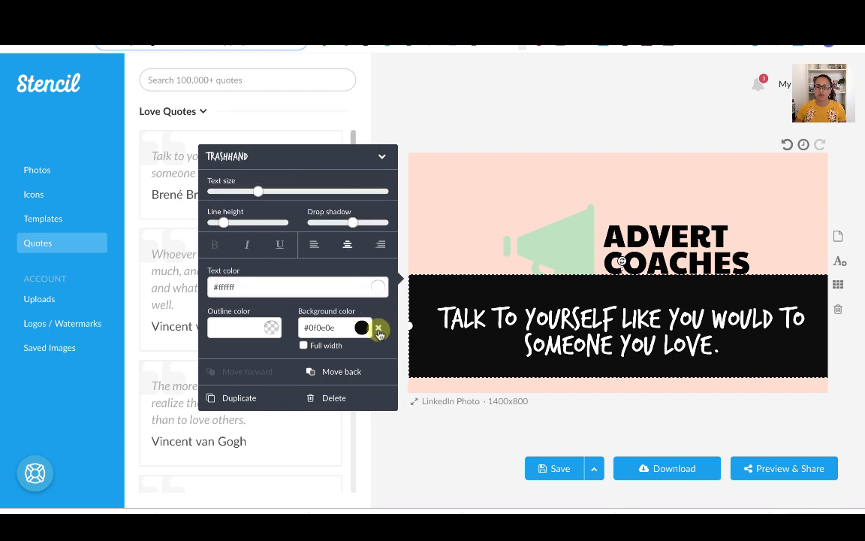
click(379, 330)
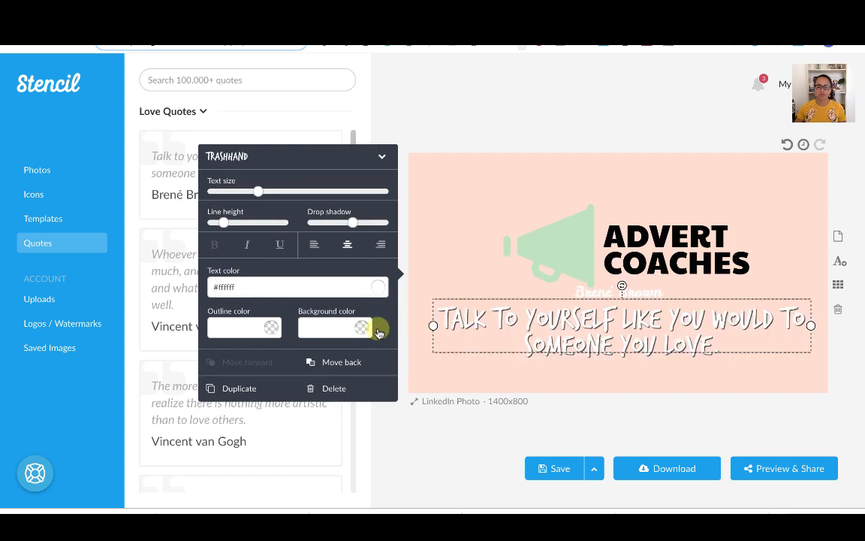
Step: Duplicate the styled quote text and place the copy above the ADVERT COACHES headline
click(226, 389)
drag(540, 332, 599, 199)
click(603, 197)
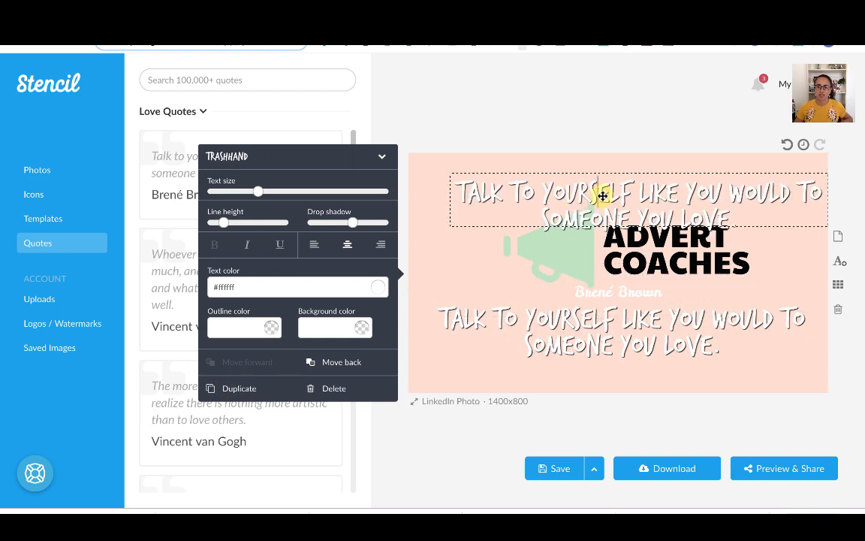
Step: Replace the copied quote's wording with SUBSCRIBE and center it near the canvas's upper edge, clear of the headline
key(ctrl+a)
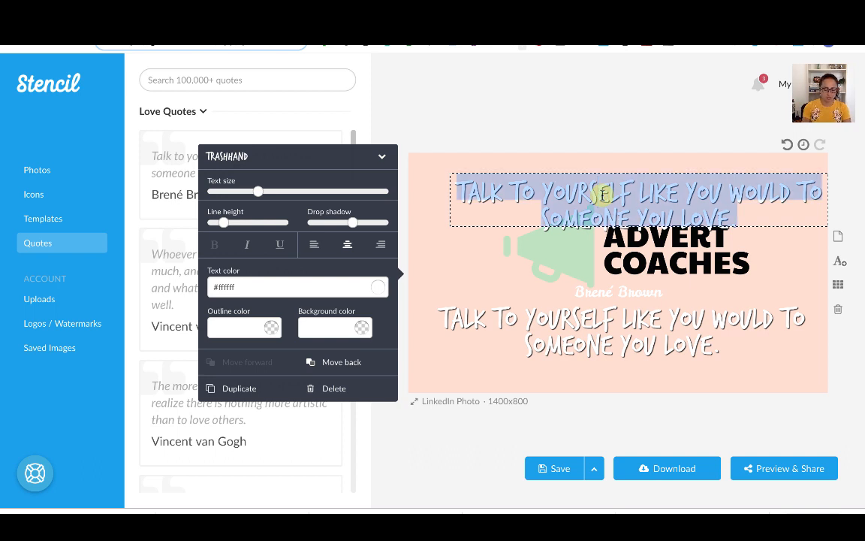
key(BackSpace)
text(SUBSCR)
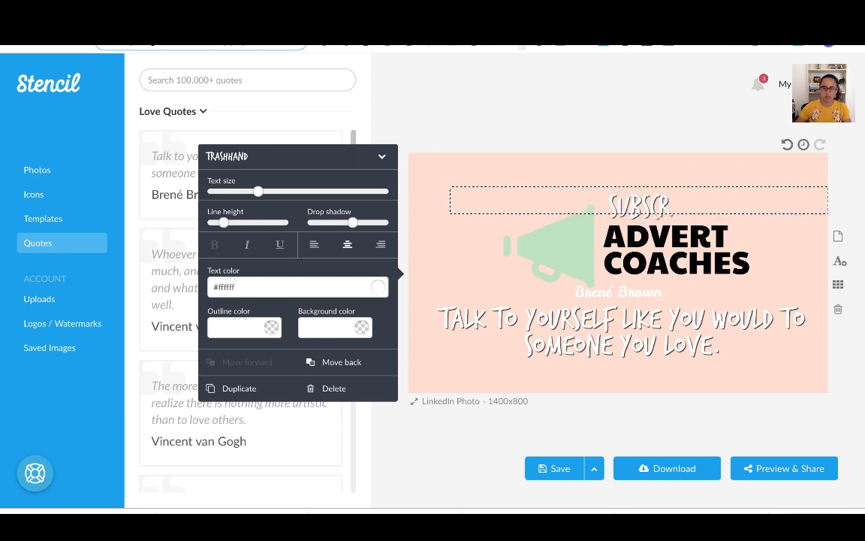
text(IBE)
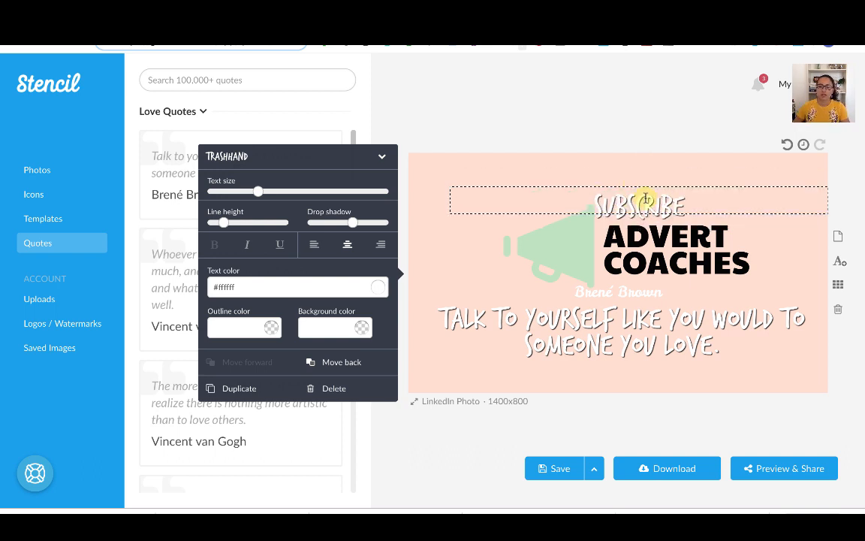
click(640, 148)
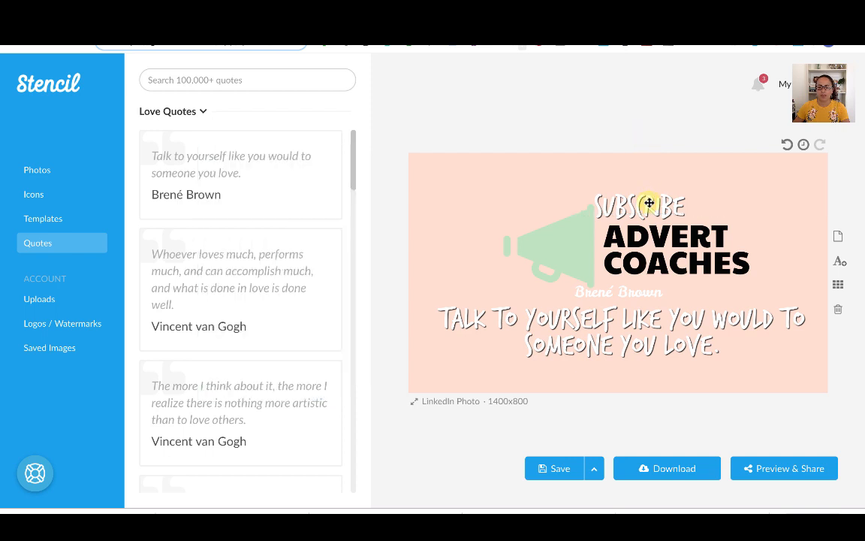
drag(649, 203, 618, 178)
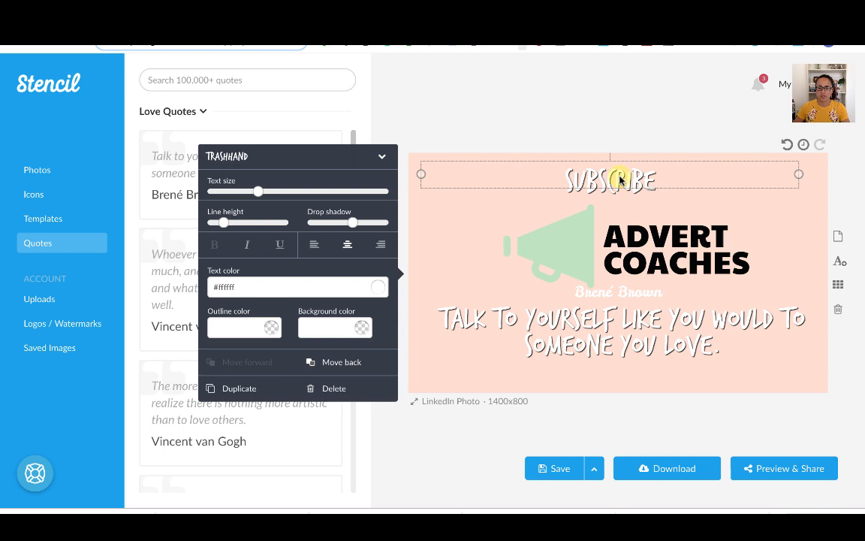
click(608, 129)
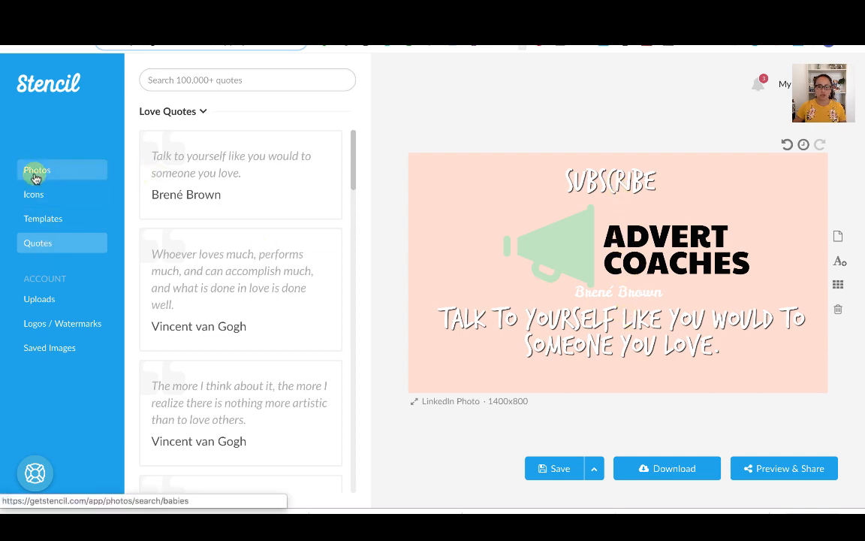
Step: Add the Trello logo from the uploaded images and place it in the canvas's upper-left corner beside SUBSCRIBE
mouse_move(277, 257)
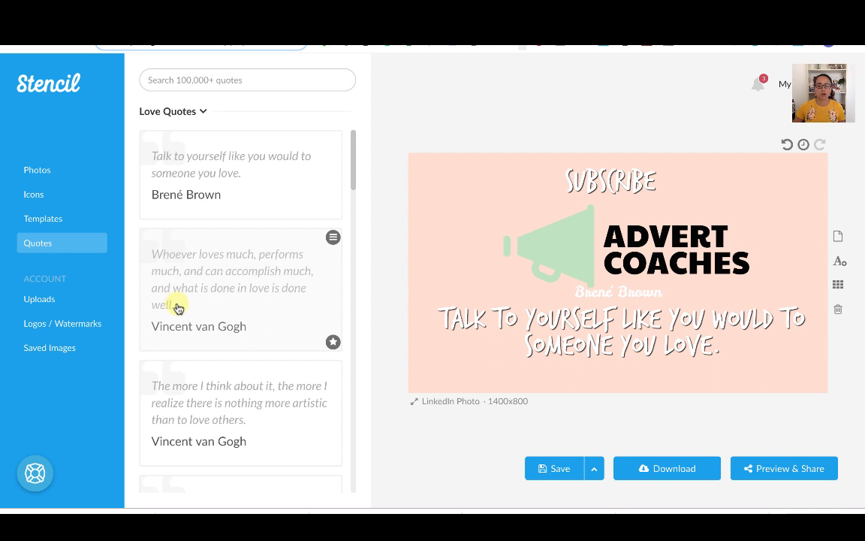
click(39, 300)
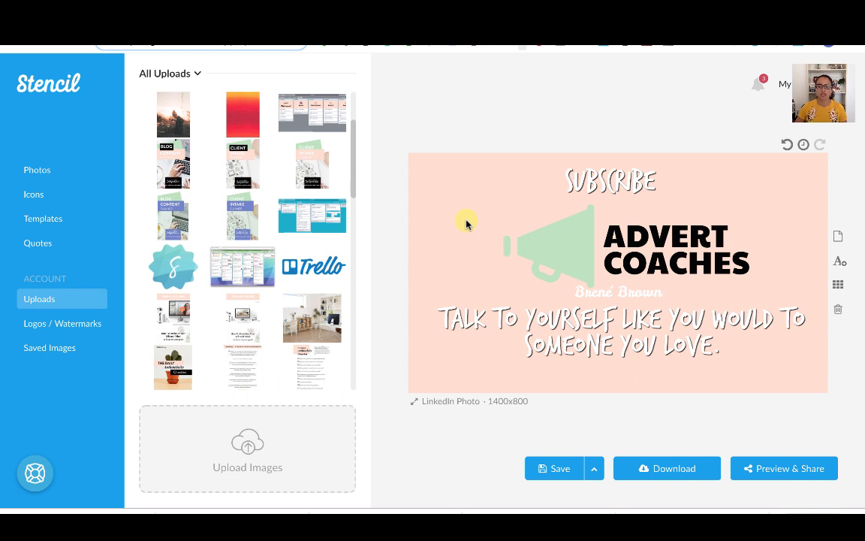
click(313, 266)
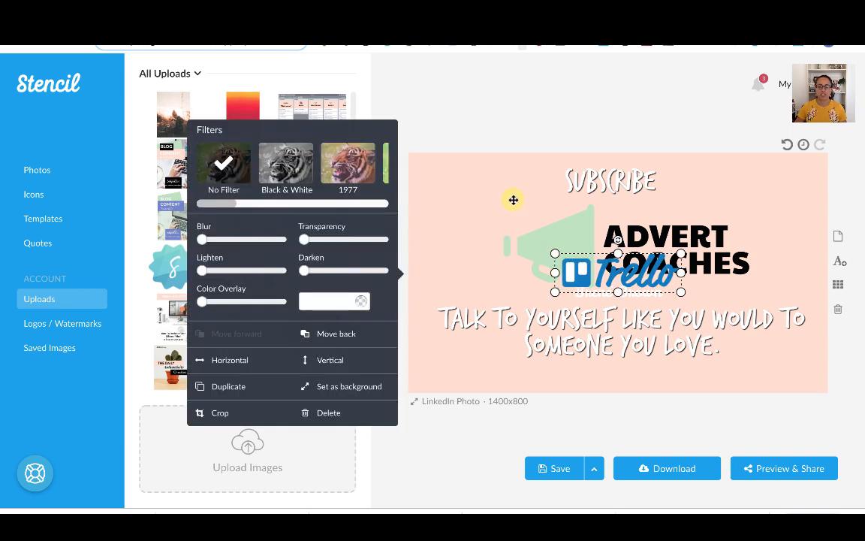
drag(553, 246, 432, 172)
click(502, 136)
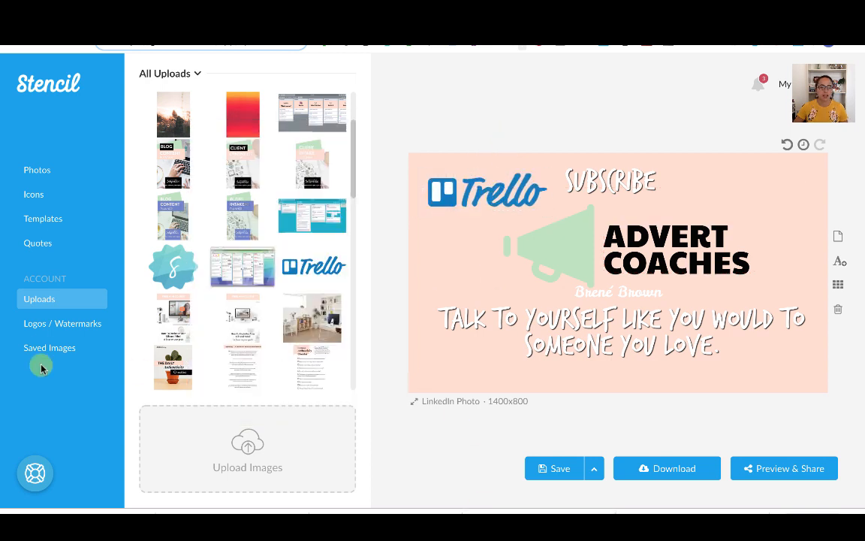
Step: Turn on the black Mindful Solopreneurs watermark without the icon, shrink it and place it in the canvas's upper-right corner
click(55, 325)
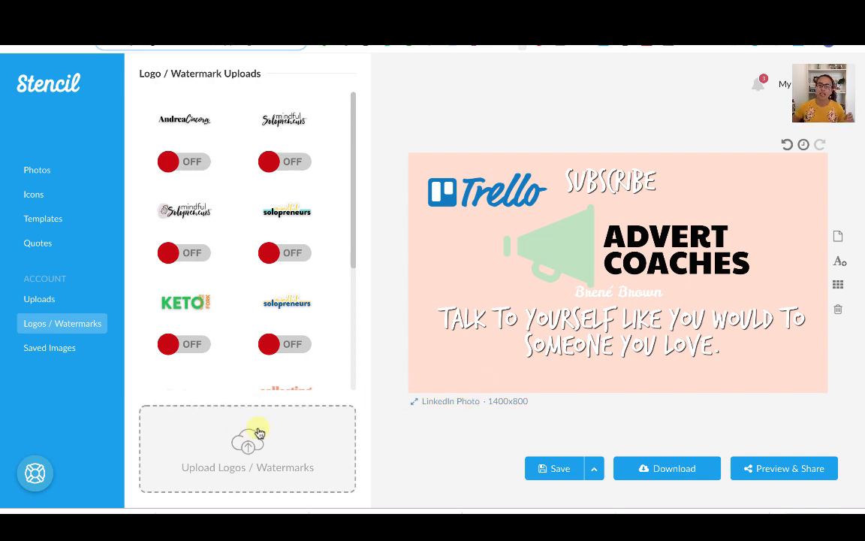
mouse_move(265, 135)
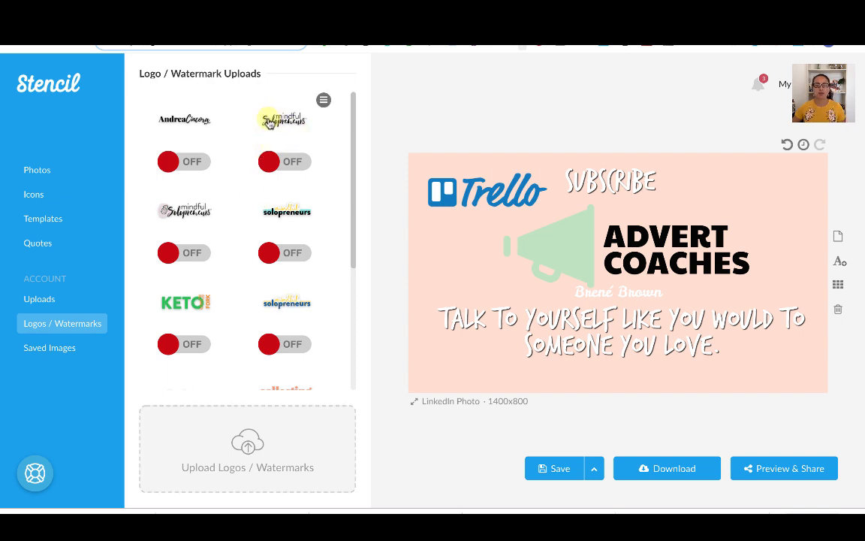
click(294, 163)
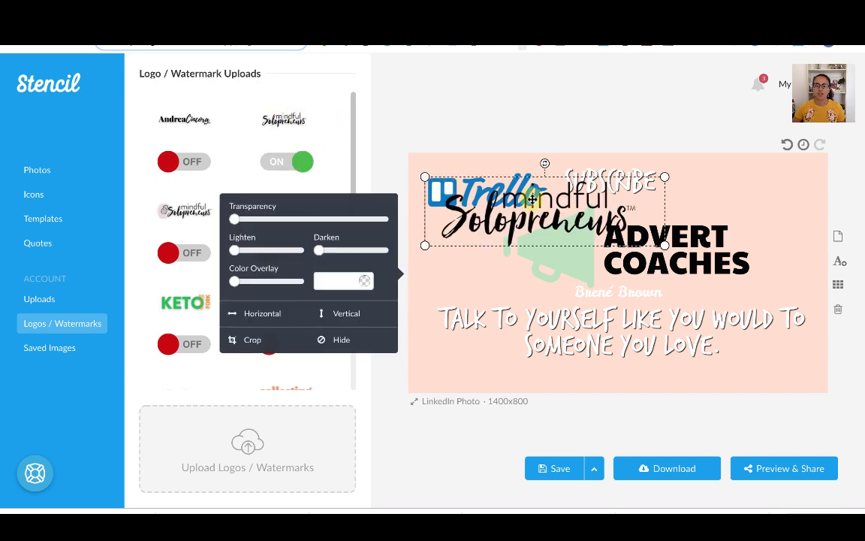
drag(665, 176, 529, 216)
drag(477, 233, 776, 185)
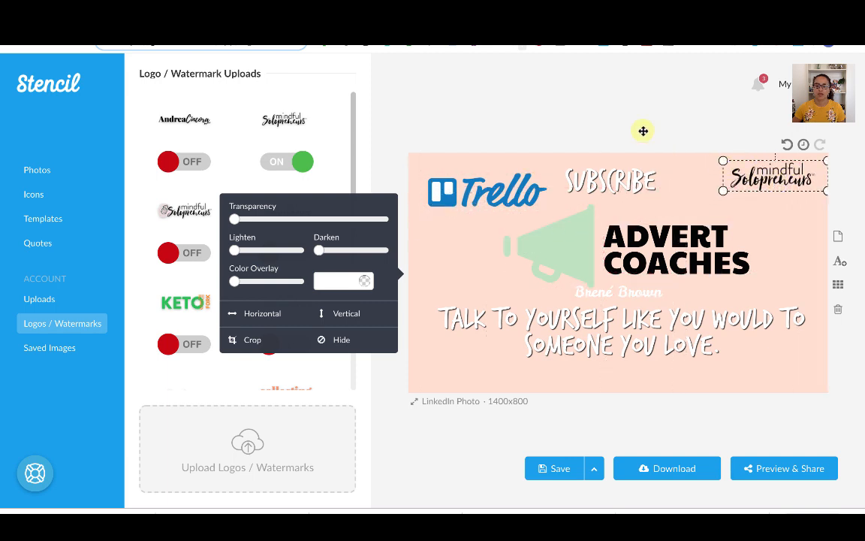
Step: Fade the Mindful Solopreneurs watermark with high transparency, medium darkening and a partial yellow #ffcd05 color overlay
click(650, 158)
drag(235, 250, 304, 249)
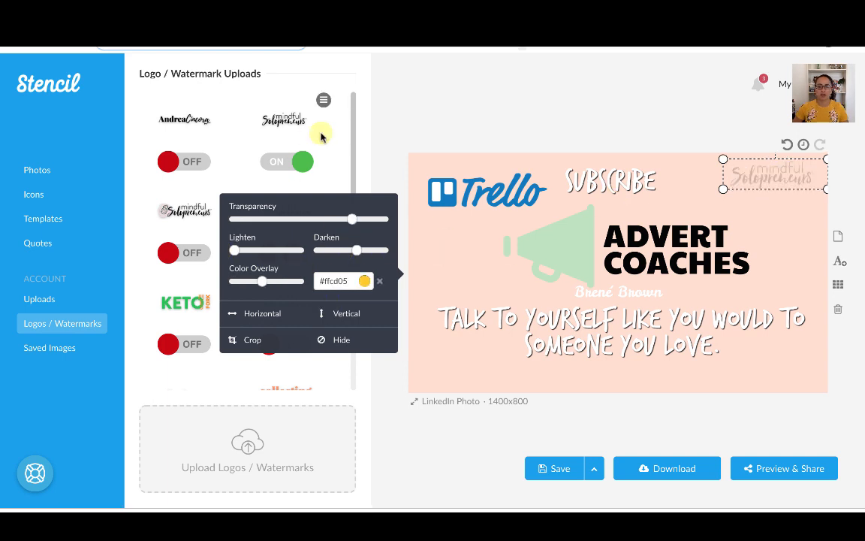
Step: Deselect the watermark and save the finished LinkedIn graphic to the saved images
click(569, 120)
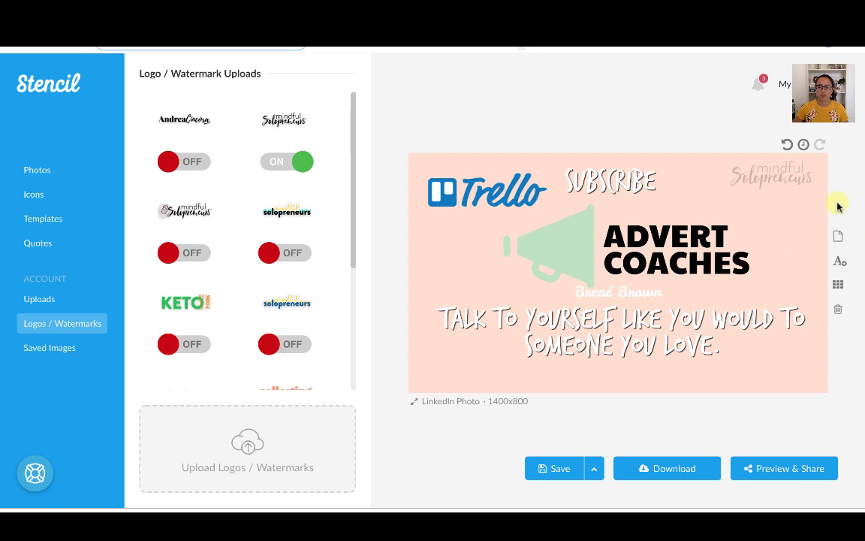
click(767, 181)
click(652, 130)
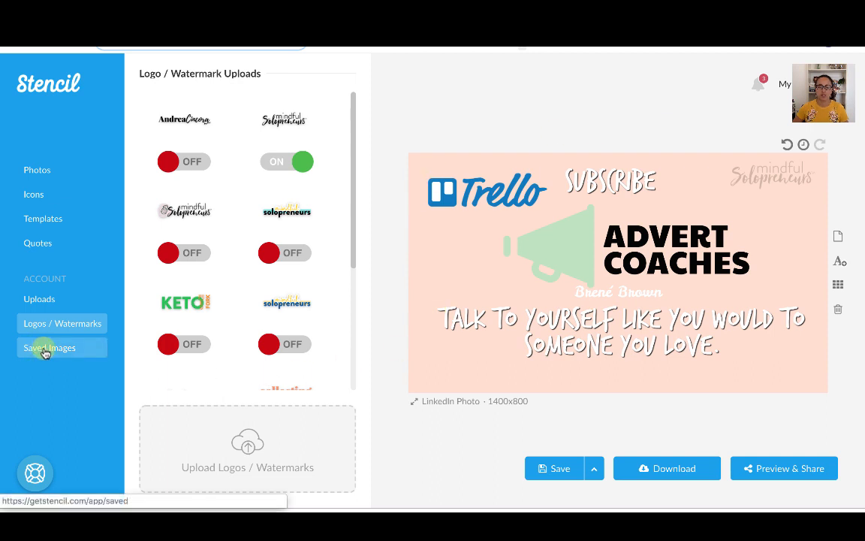
click(45, 350)
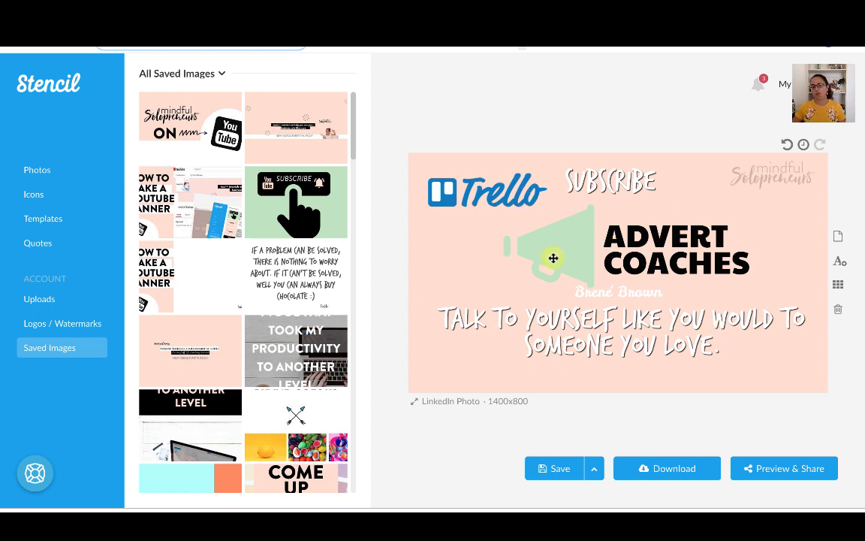
click(559, 470)
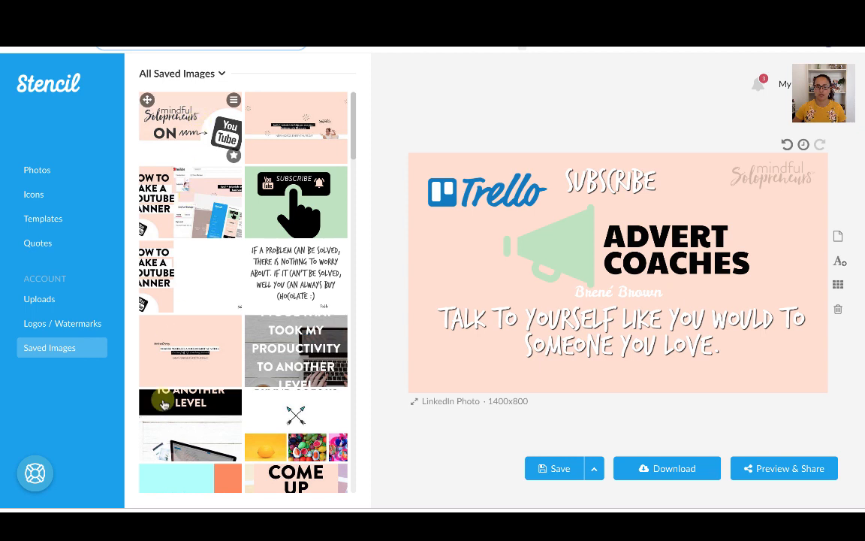
click(594, 469)
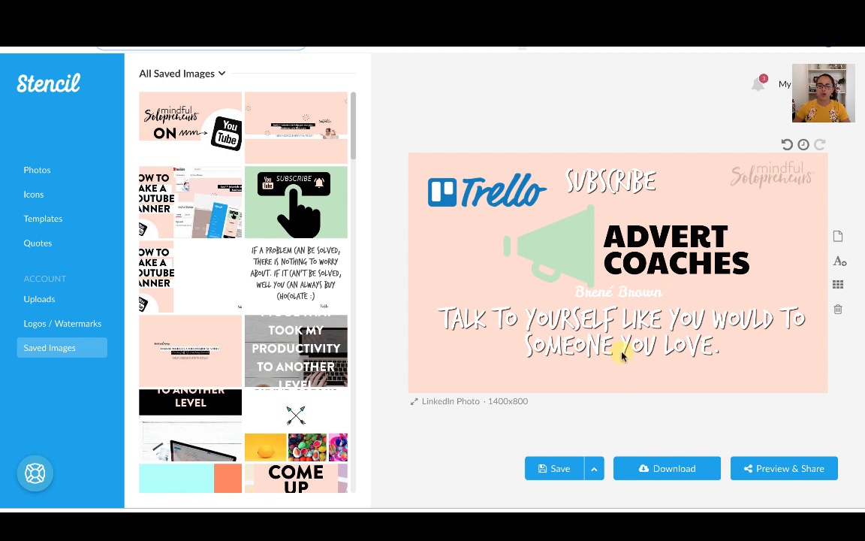
click(560, 468)
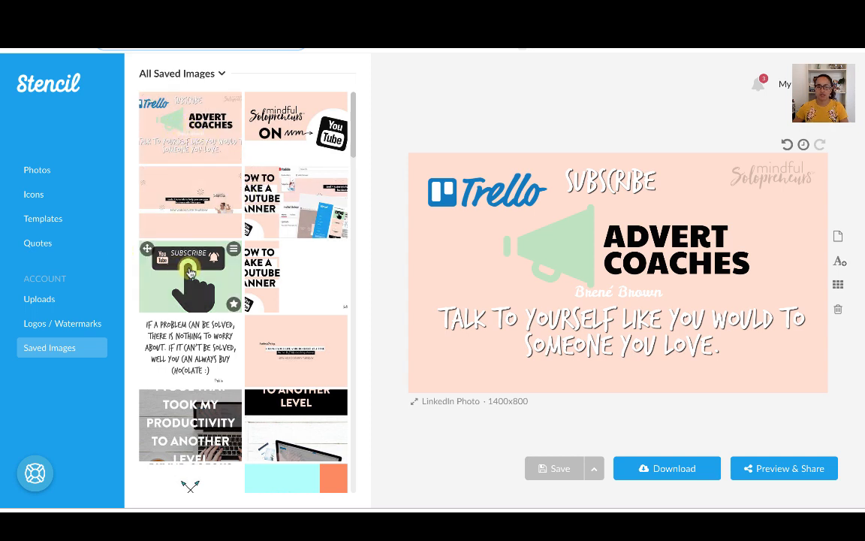
Step: Open the saved green YouTube SUBSCRIBE graphic for viewing and return to the saved Advert Coaches graphic with the Trello logo
click(181, 271)
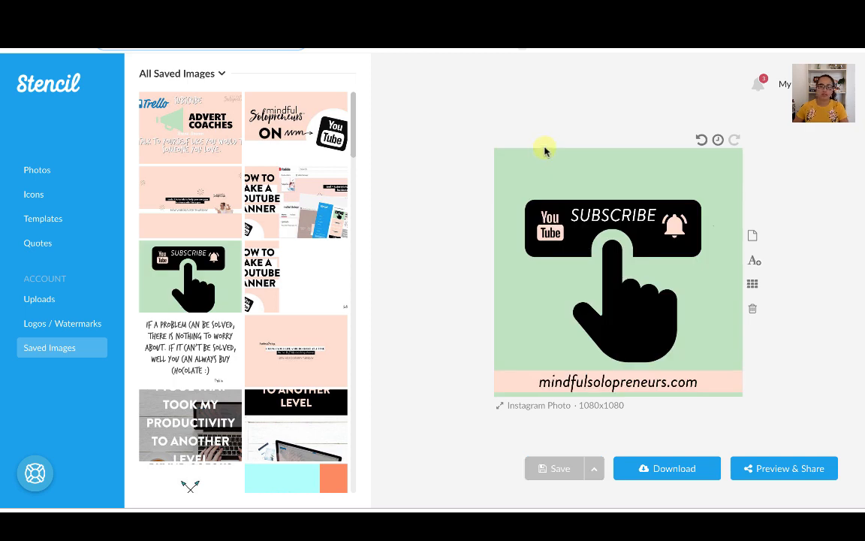
click(189, 130)
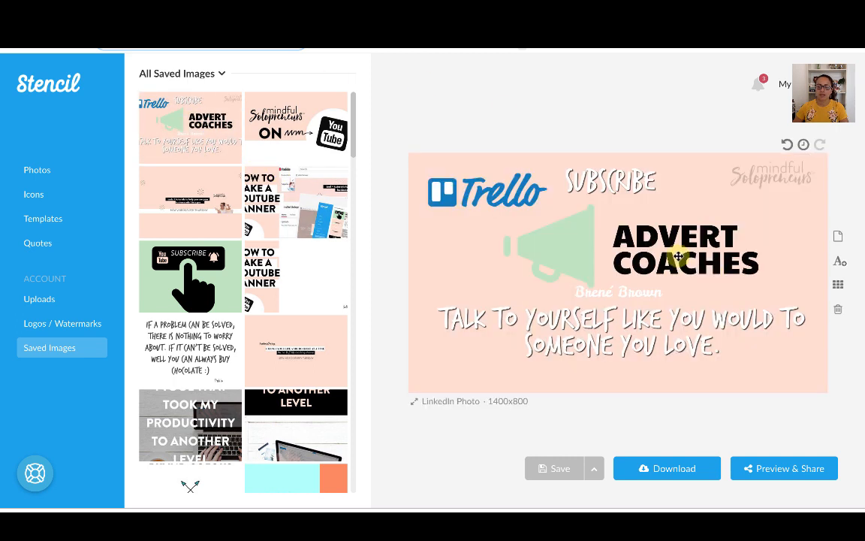
click(678, 256)
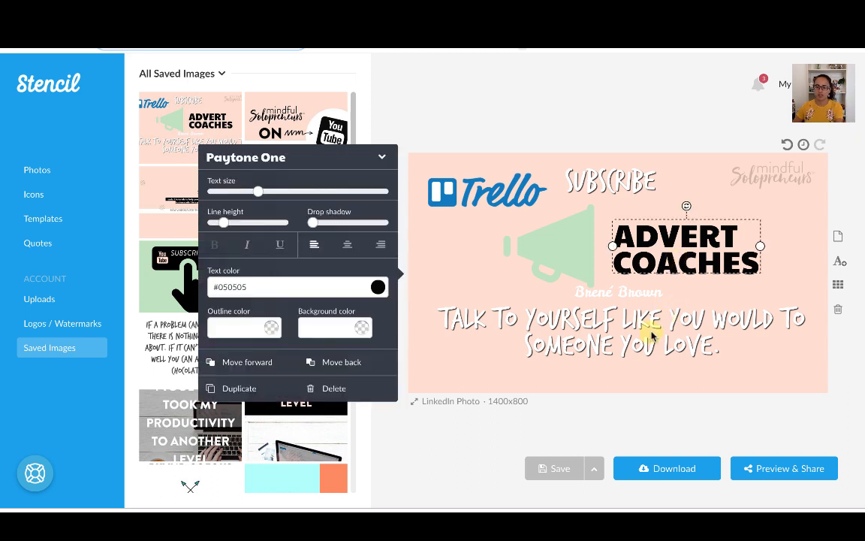
Step: Delete the love quote, the Trello logo and the quote author's name from the graphic
click(678, 321)
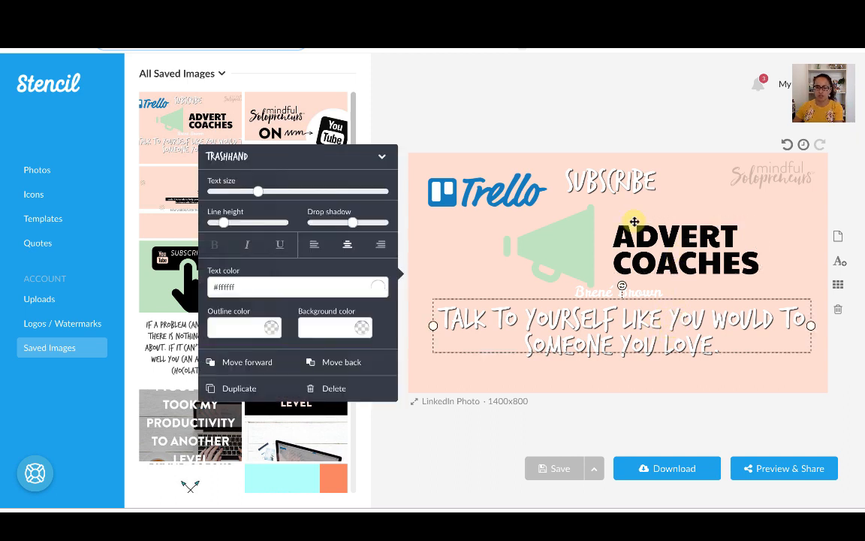
key(Delete)
click(519, 198)
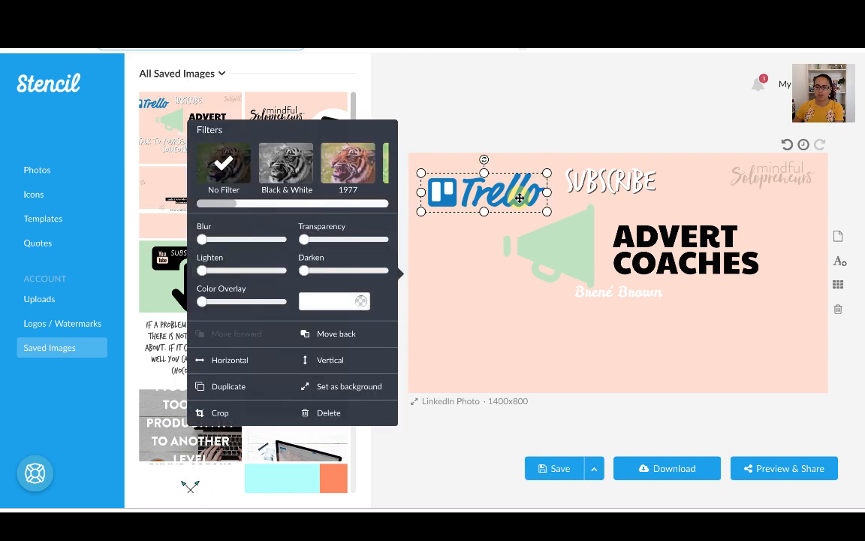
key(Delete)
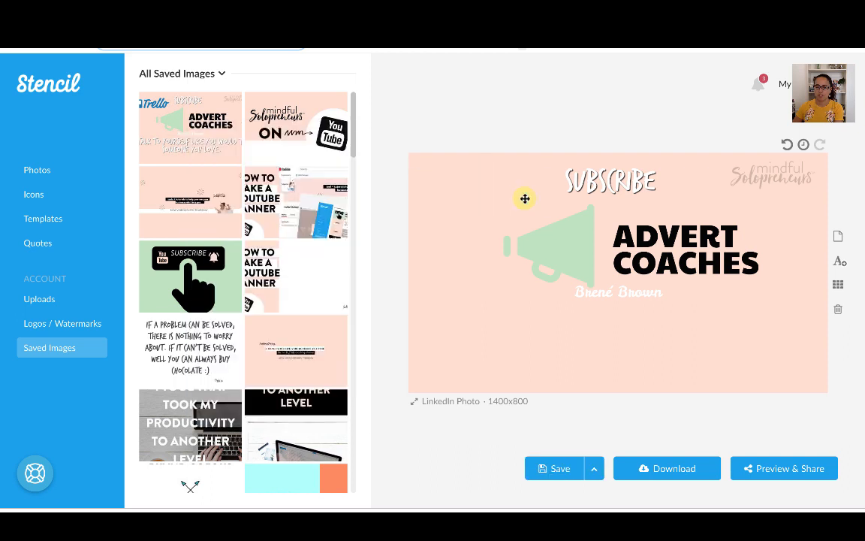
click(621, 290)
key(Delete)
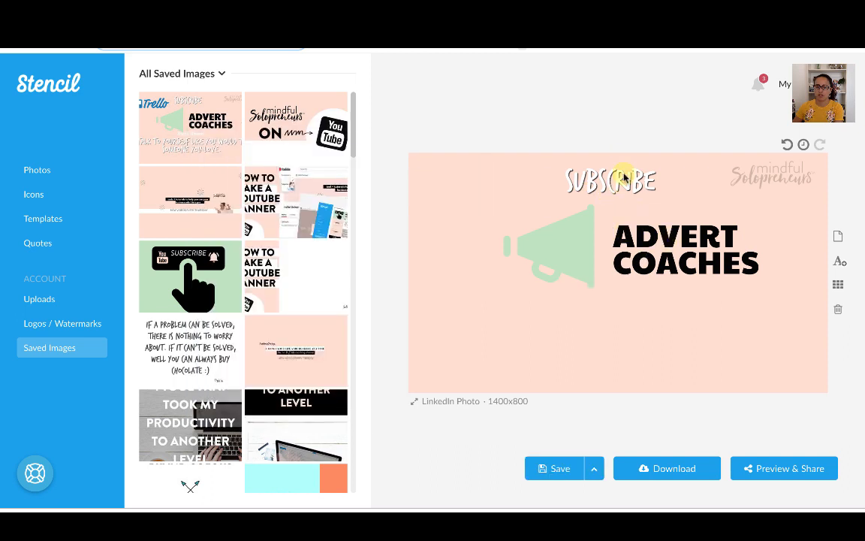
Step: Move the SUBSCRIBE text directly beneath the ADVERT COACHES headline
drag(626, 182, 674, 301)
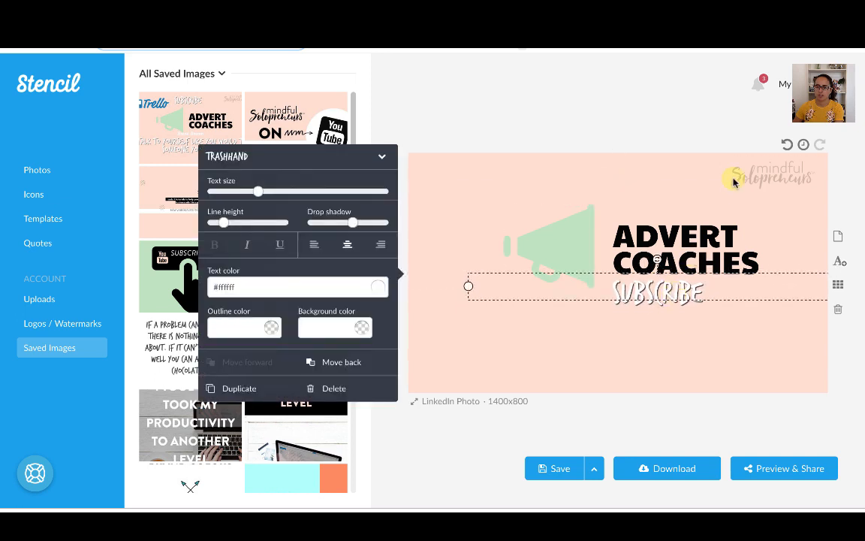
click(679, 158)
Step: Remove the Mindful Solopreneurs watermark from the canvas and save the simplified graphic
click(764, 175)
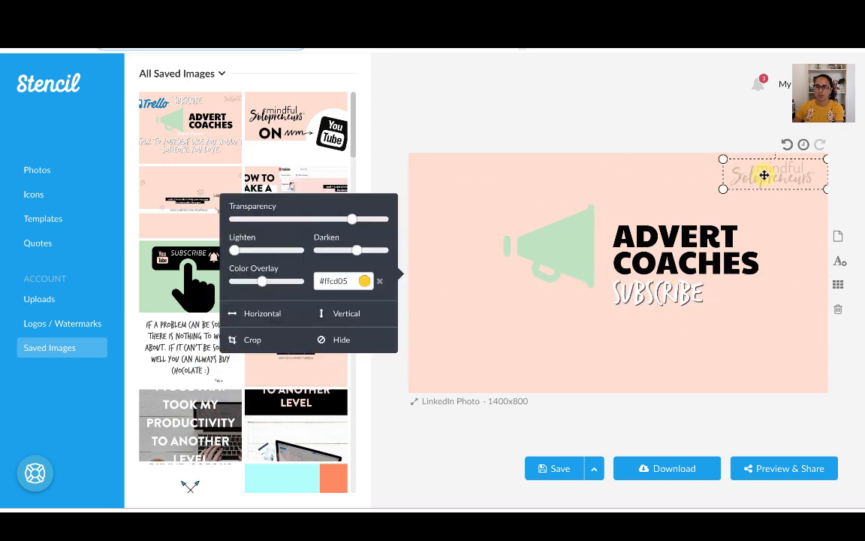
click(621, 135)
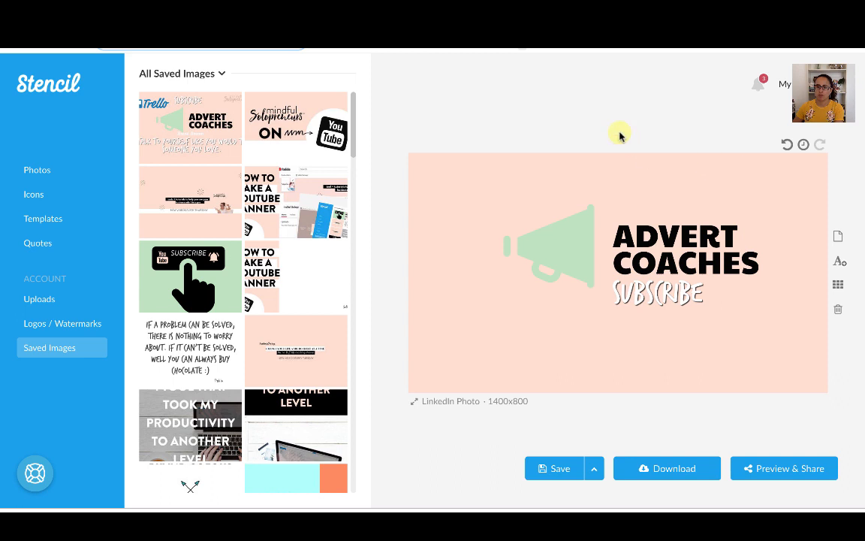
click(558, 468)
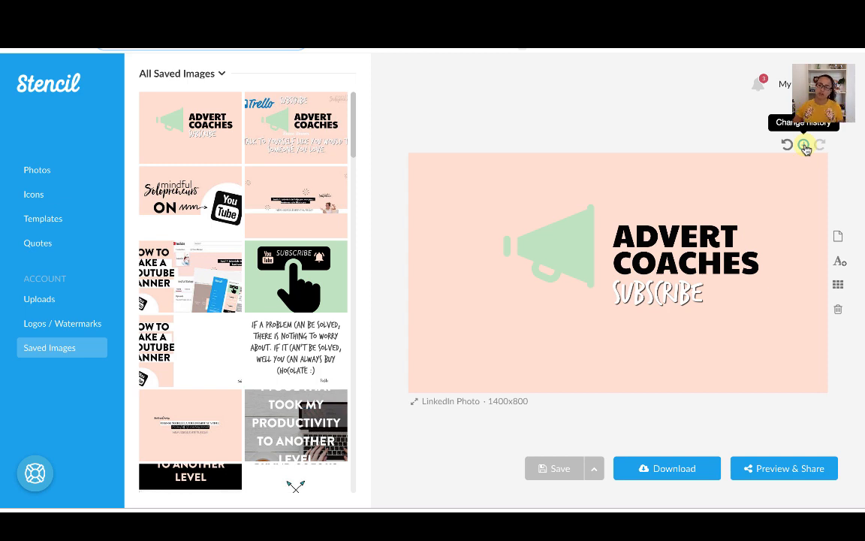
Step: Start a new blank image and add a default text box in the middle of the canvas
click(837, 238)
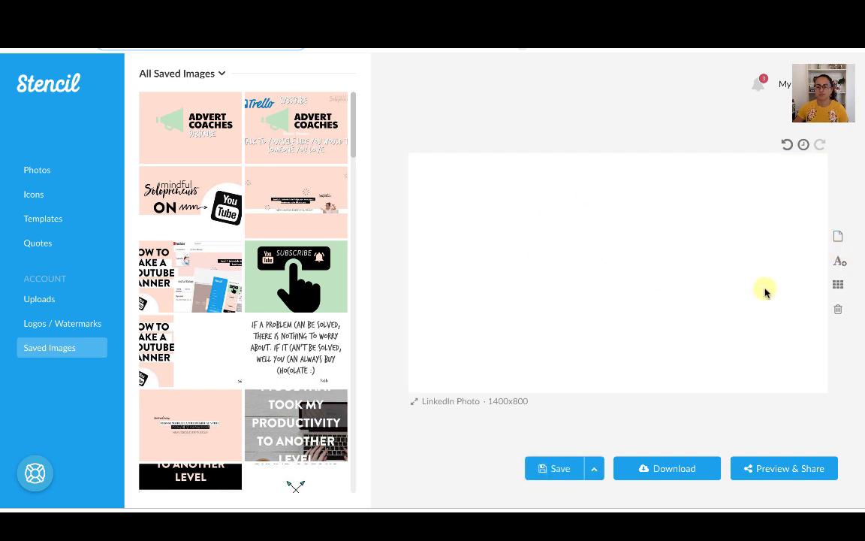
click(839, 262)
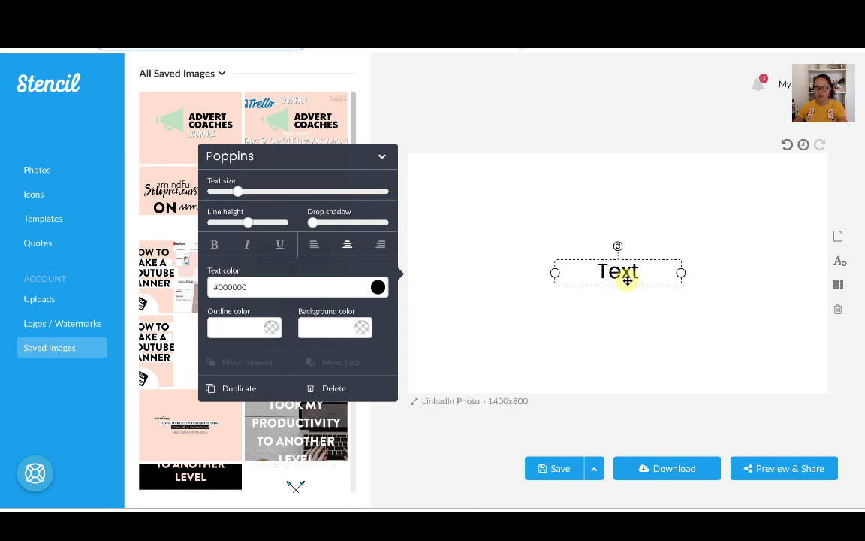
click(841, 310)
Step: Toggle the alignment grid on and off, and clear all images and text from the canvas
click(839, 285)
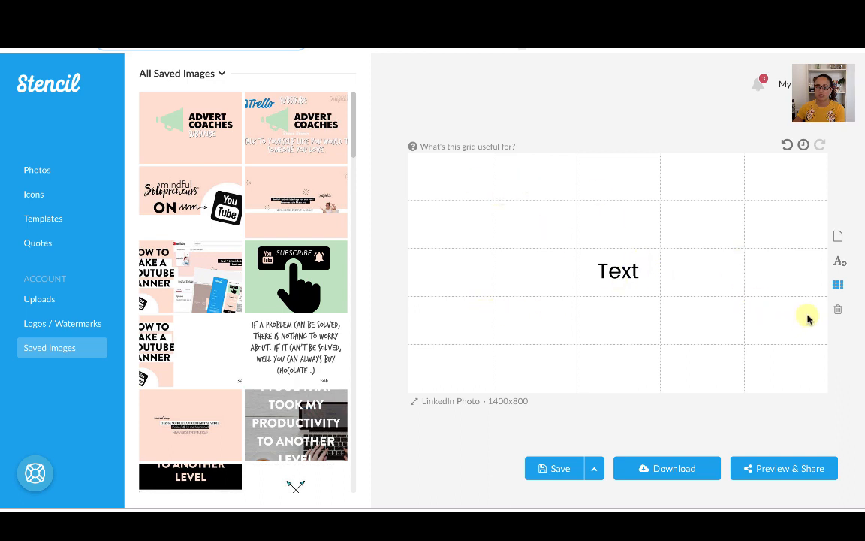
click(838, 285)
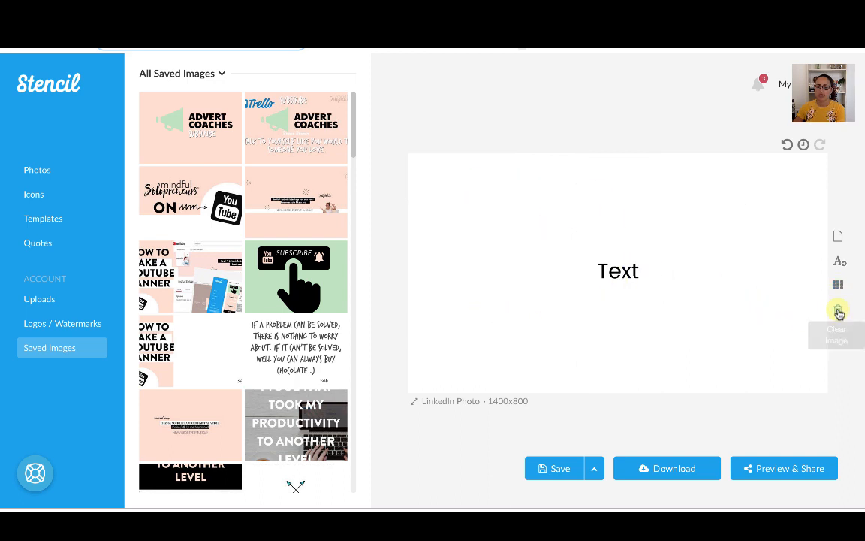
click(839, 310)
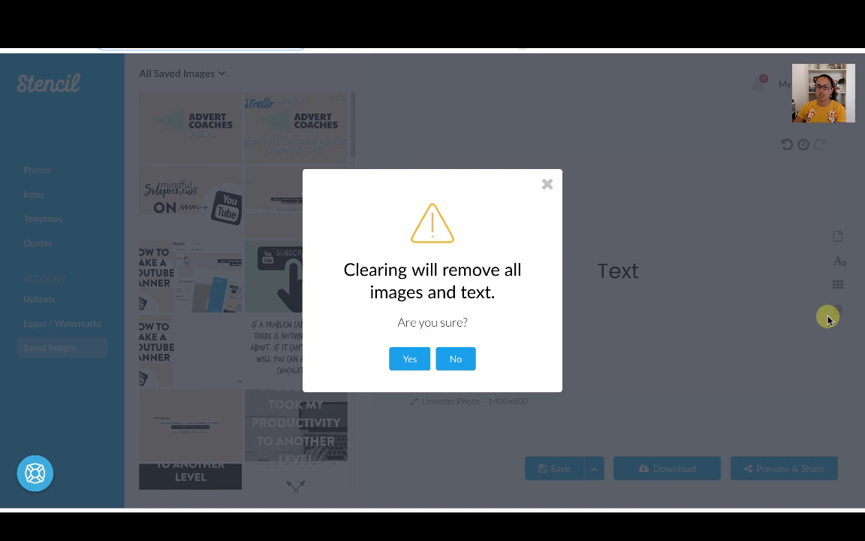
click(421, 362)
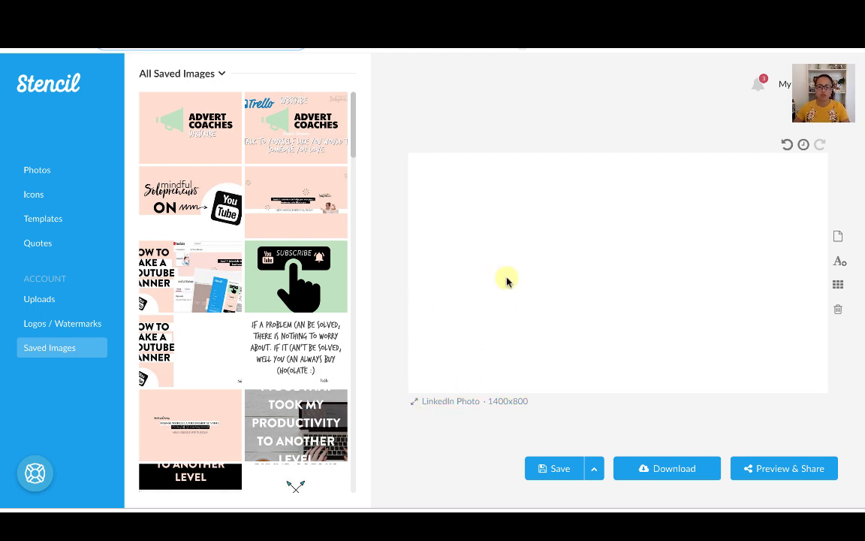
Step: Examine the available canvas size presets for posts, ads and headers, plus the custom sizes
click(417, 404)
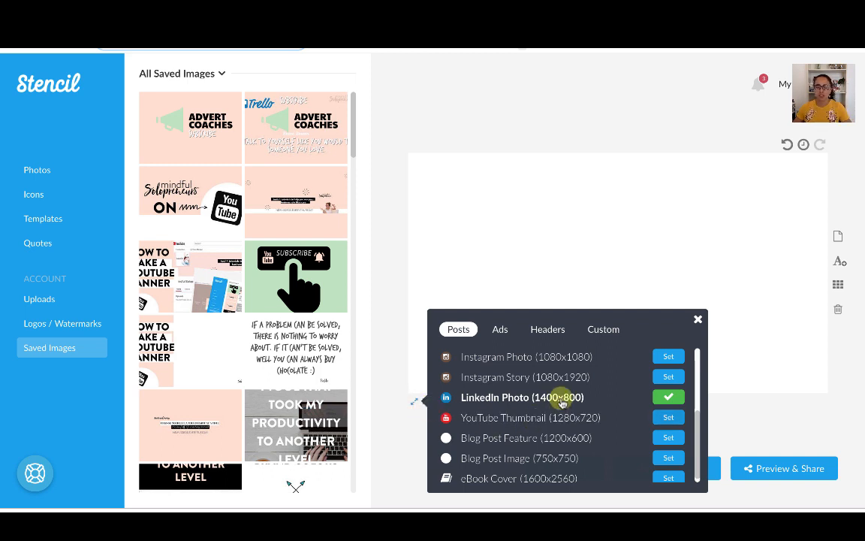
scroll(563, 399, up, 1)
scroll(563, 399, up, 1)
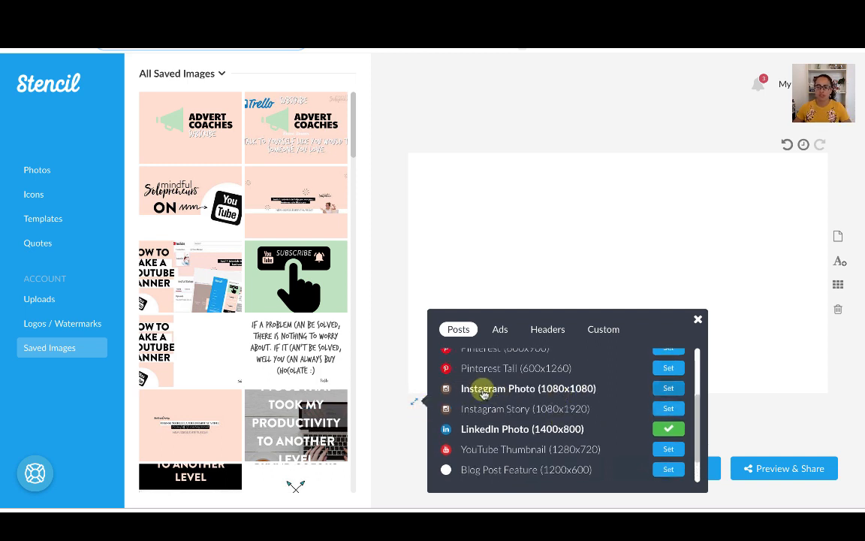
click(501, 330)
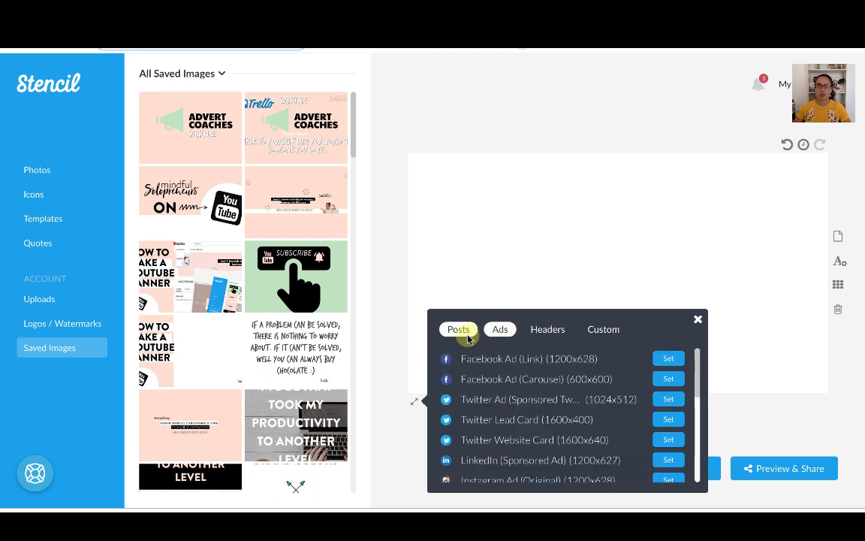
scroll(517, 412, down, 3)
scroll(517, 410, up, 5)
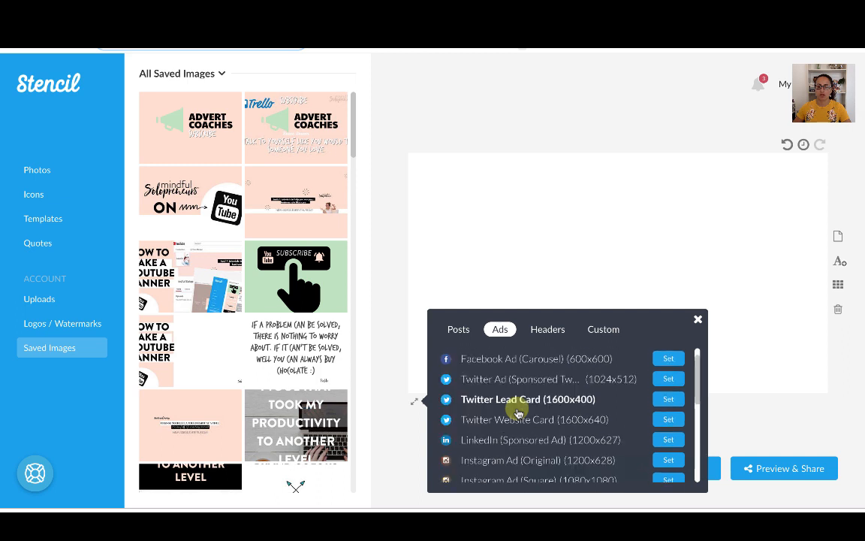
click(548, 331)
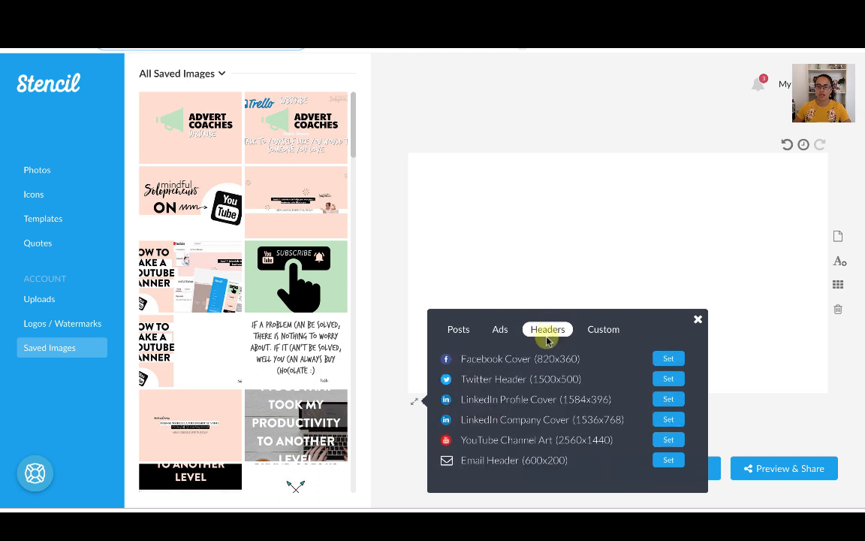
click(603, 333)
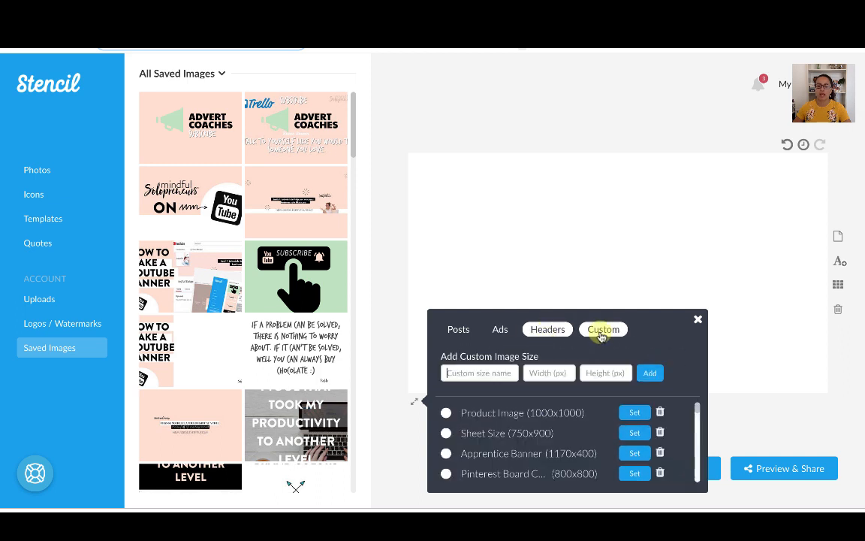
scroll(511, 436, down, 10)
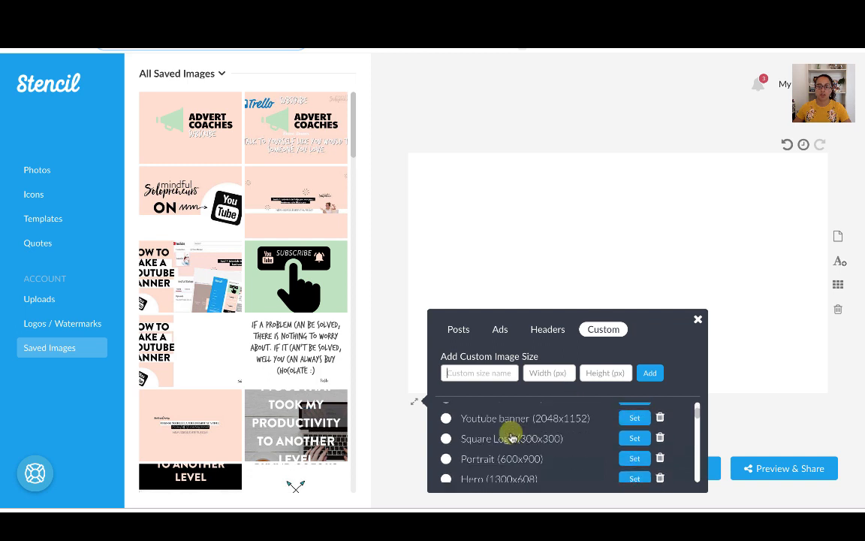
scroll(511, 434, up, 10)
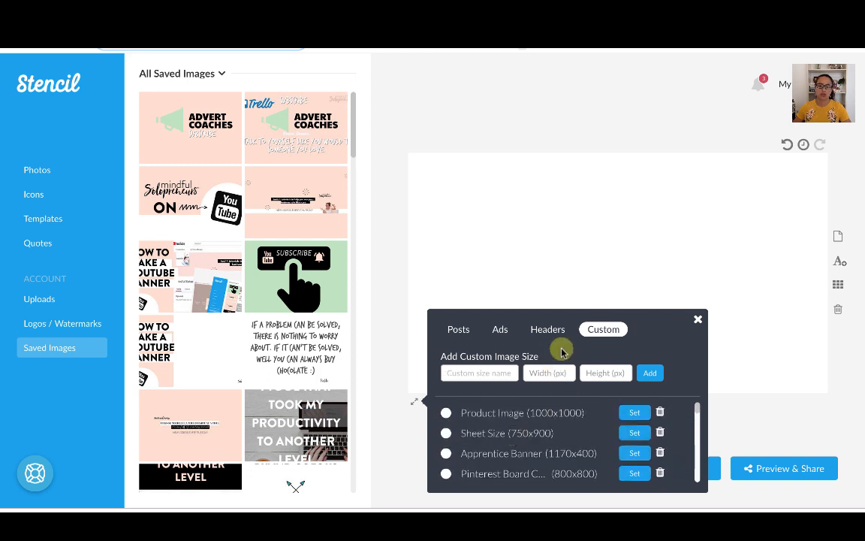
Step: Set the blank canvas to the Instagram Photo post size, 1080x1080
click(460, 331)
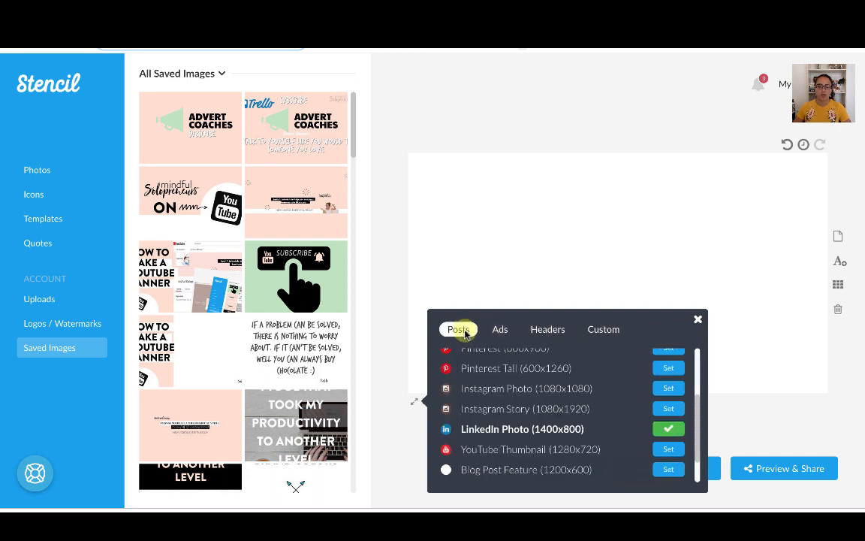
click(522, 389)
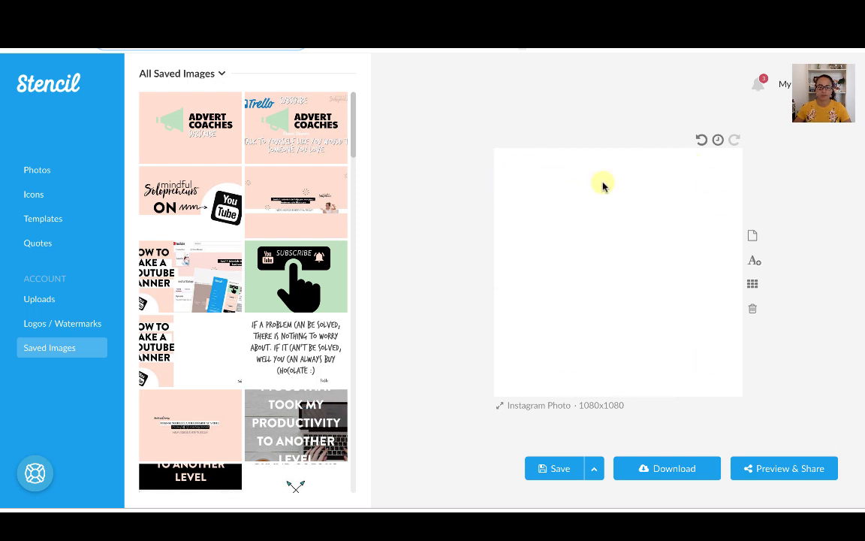
Step: Open the saved Advert Coaches image with the SUBSCRIBE text and resize it to Instagram Photo, 1080x1080
click(194, 139)
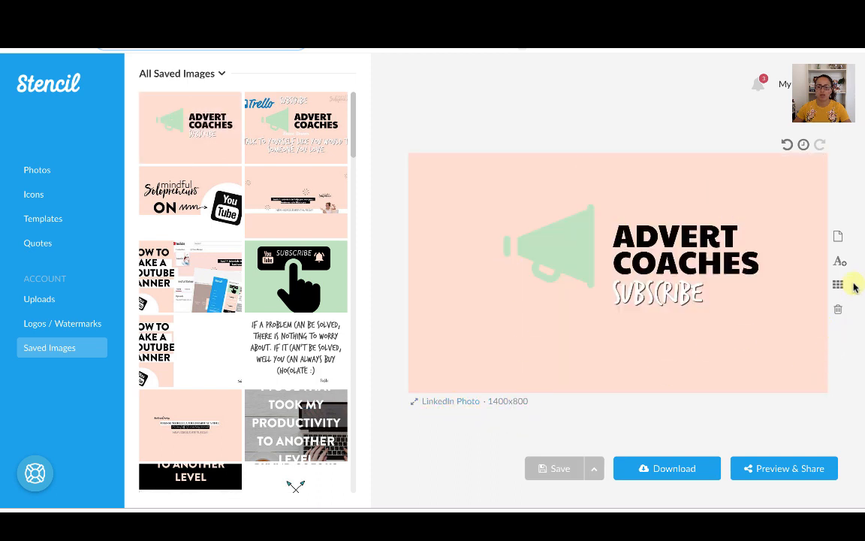
click(414, 402)
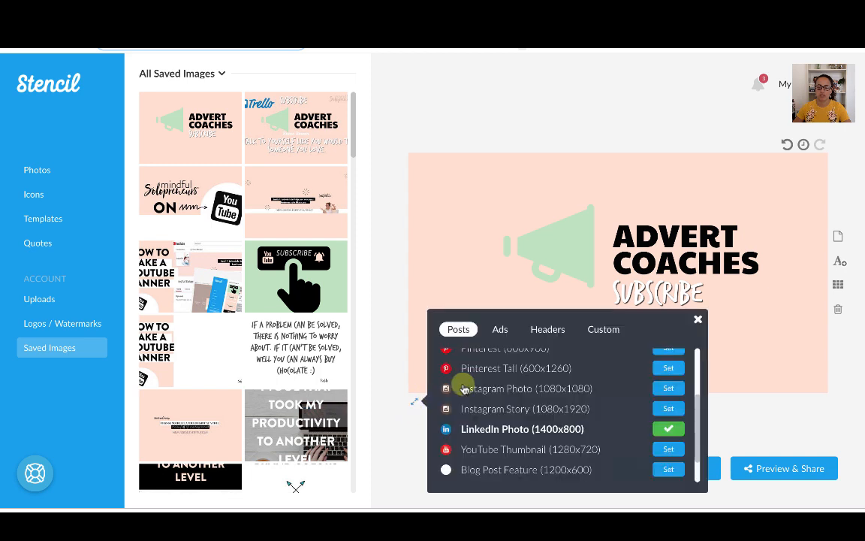
click(518, 392)
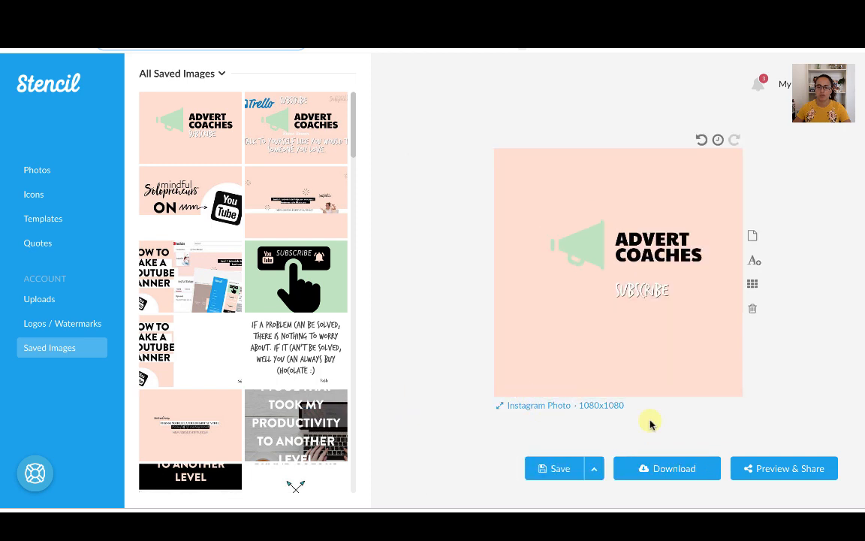
Step: Reposition the megaphone, ADVERT COACHES heading and SUBSCRIBE text as a tight group around the middle of the canvas
drag(580, 248, 546, 273)
drag(633, 248, 610, 293)
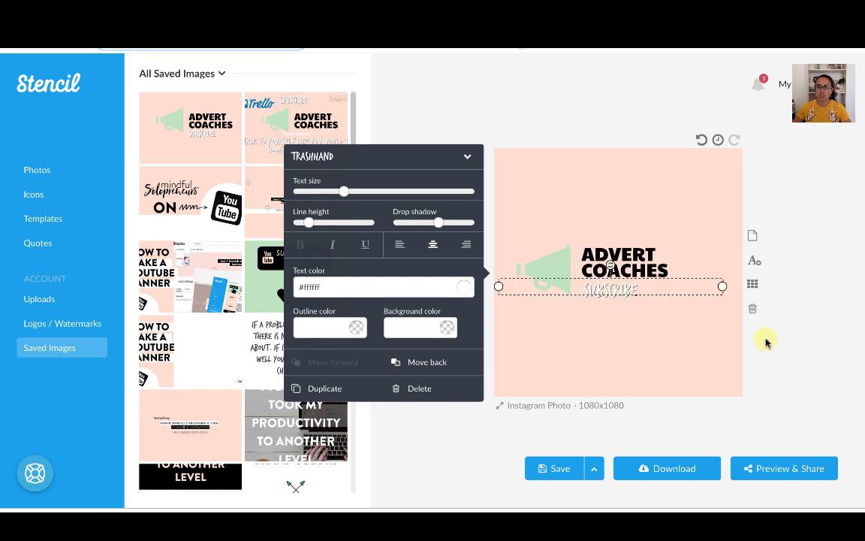
click(691, 244)
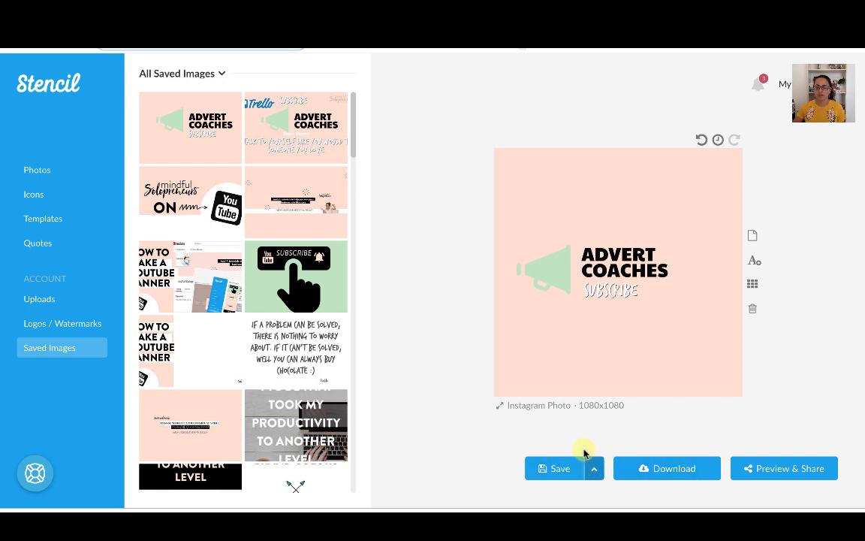
Step: Examine the download options for filename, JPG or PNG format, dimensions and media type, then close them without downloading
click(676, 468)
click(441, 182)
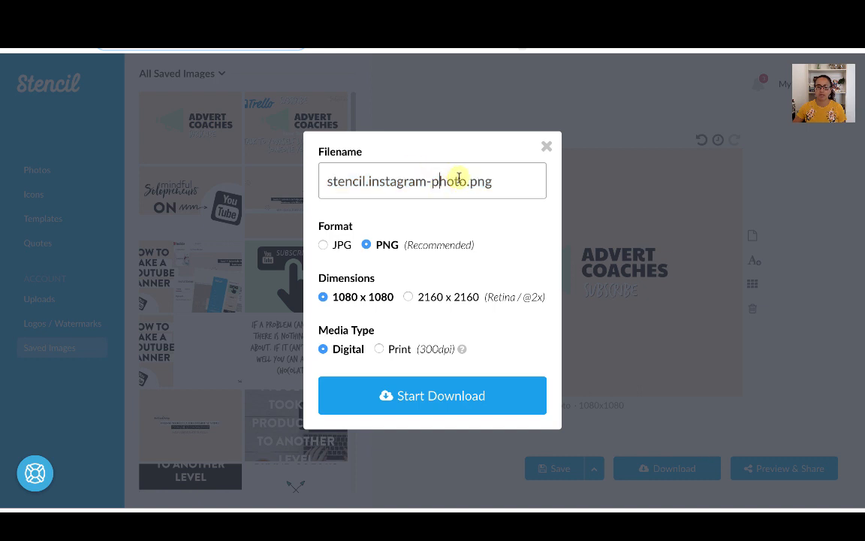
drag(464, 179, 325, 181)
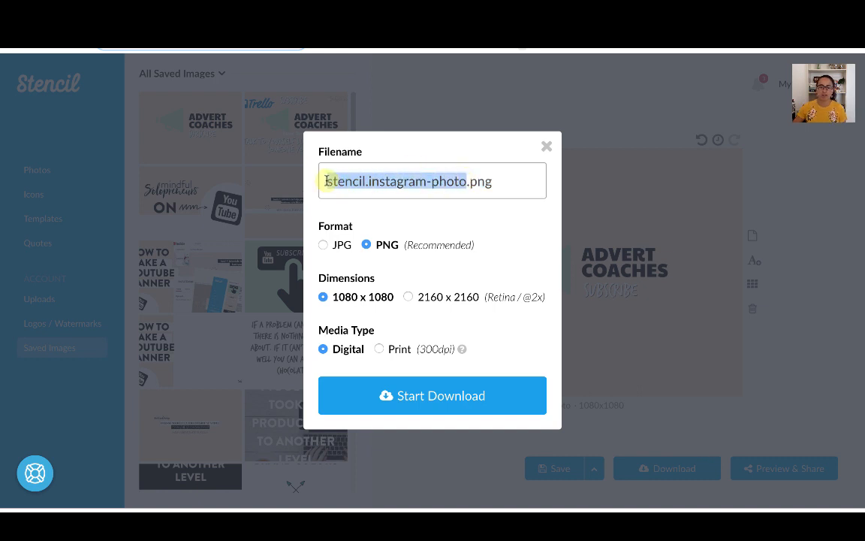
click(325, 245)
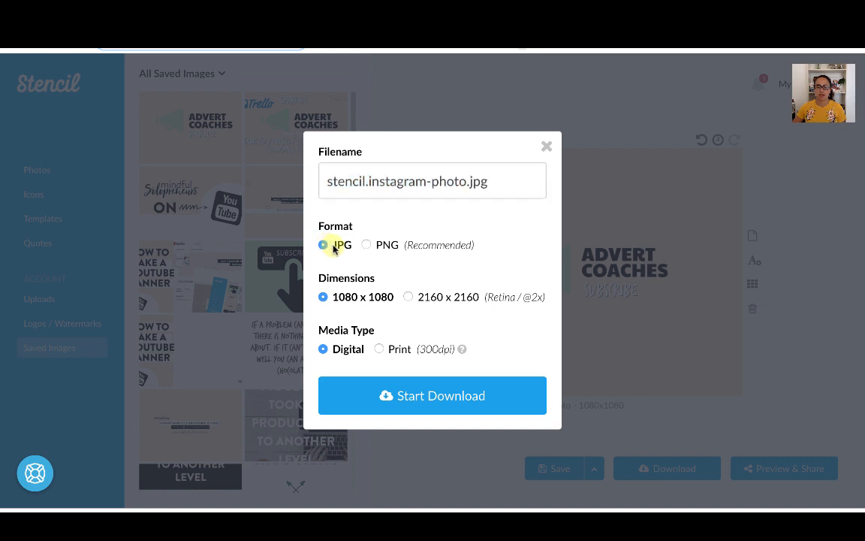
click(366, 246)
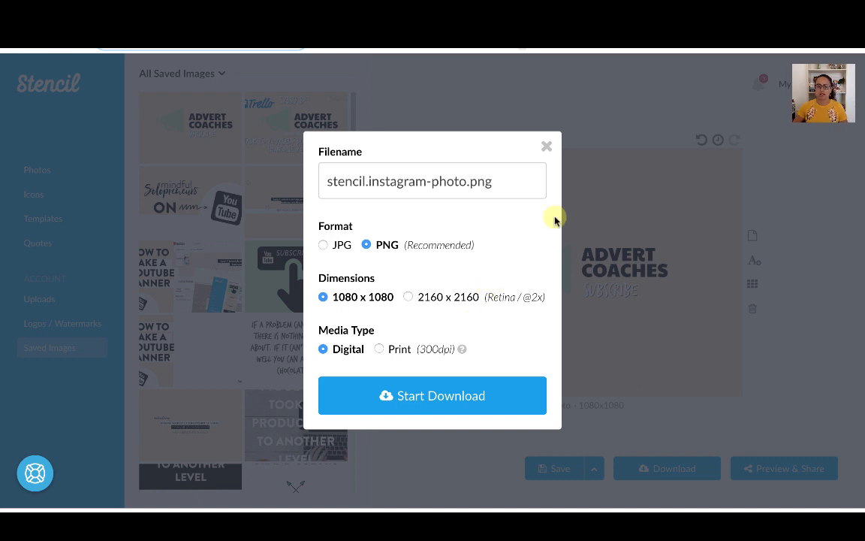
click(546, 146)
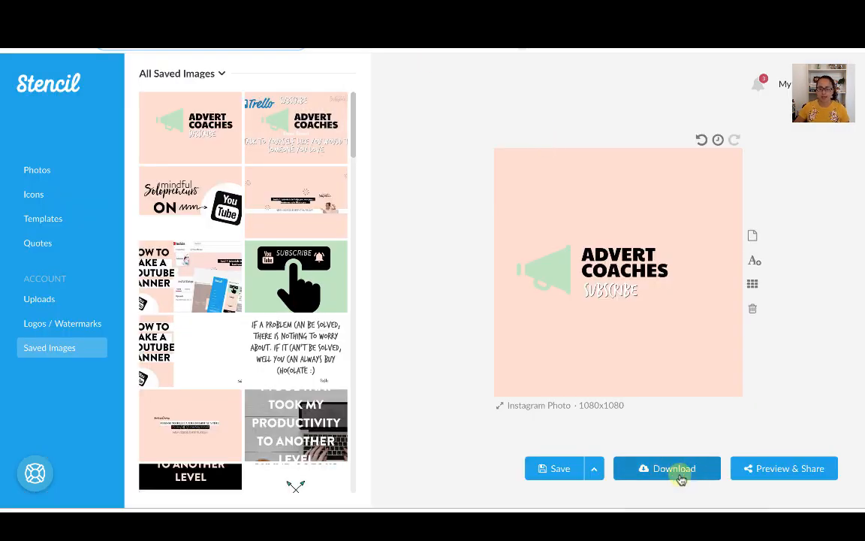
Step: Preview the image as a Facebook post in both the mobile and desktop views
click(781, 468)
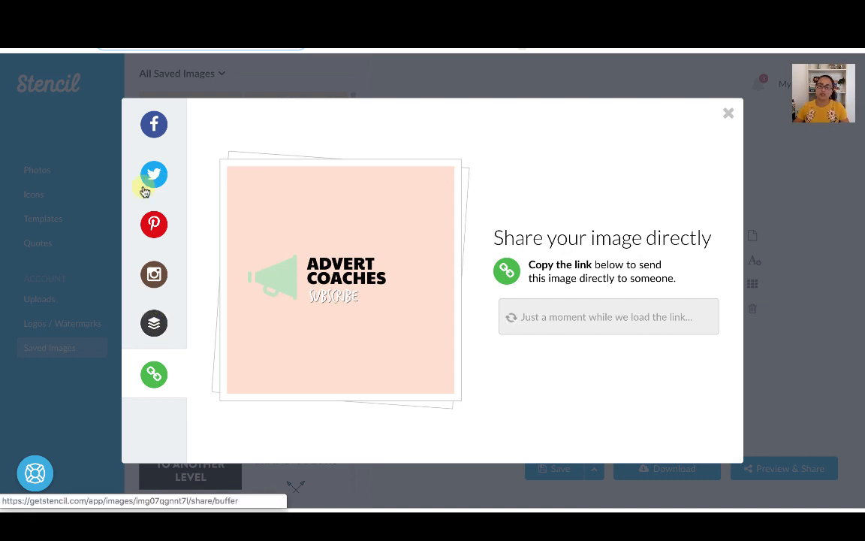
click(154, 126)
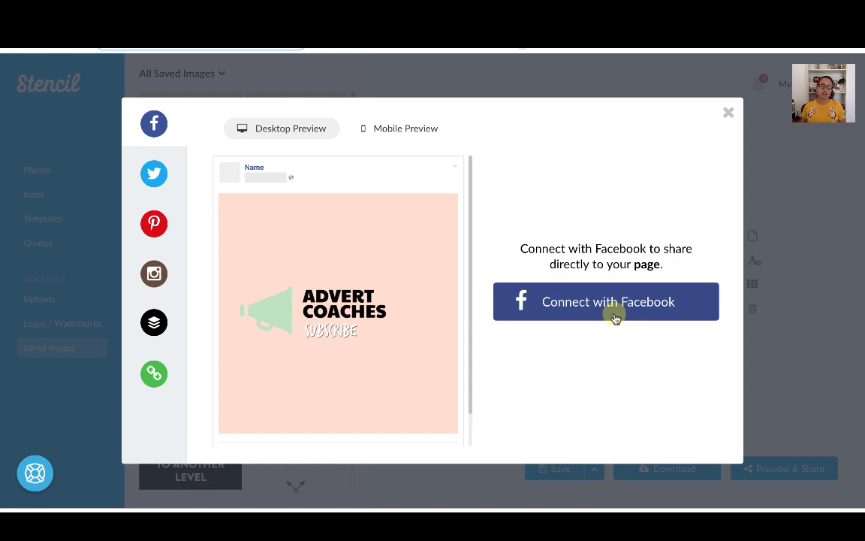
click(404, 129)
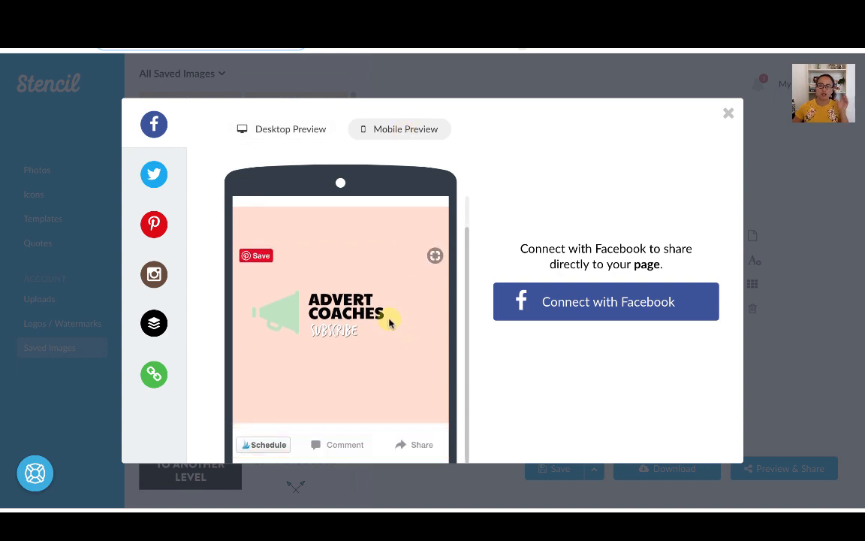
scroll(389, 324, up, 1)
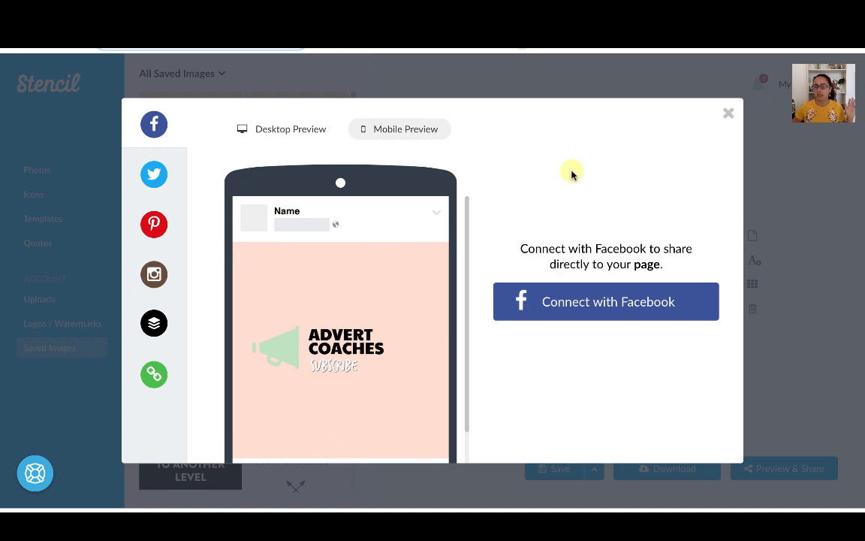
click(295, 131)
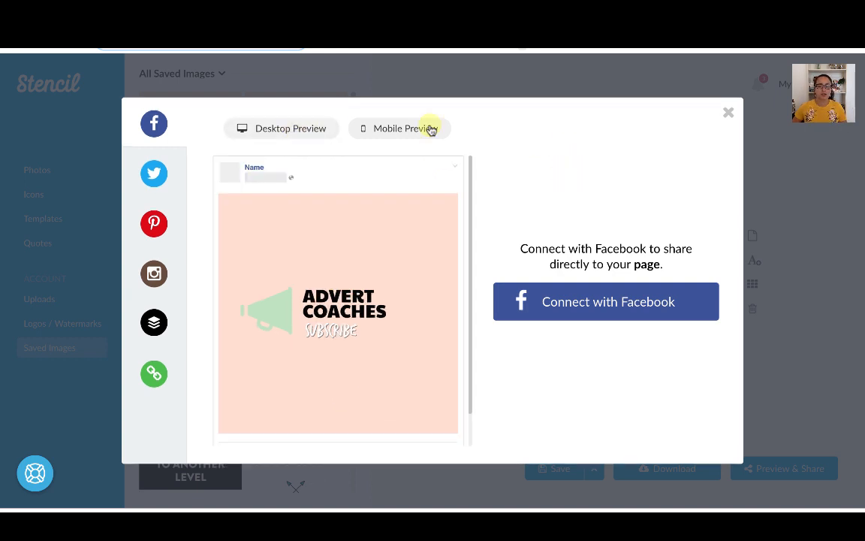
Step: Examine the sharing options for Twitter, Pinterest, Instagram, Buffer and the direct link, then close the sharing window
click(158, 178)
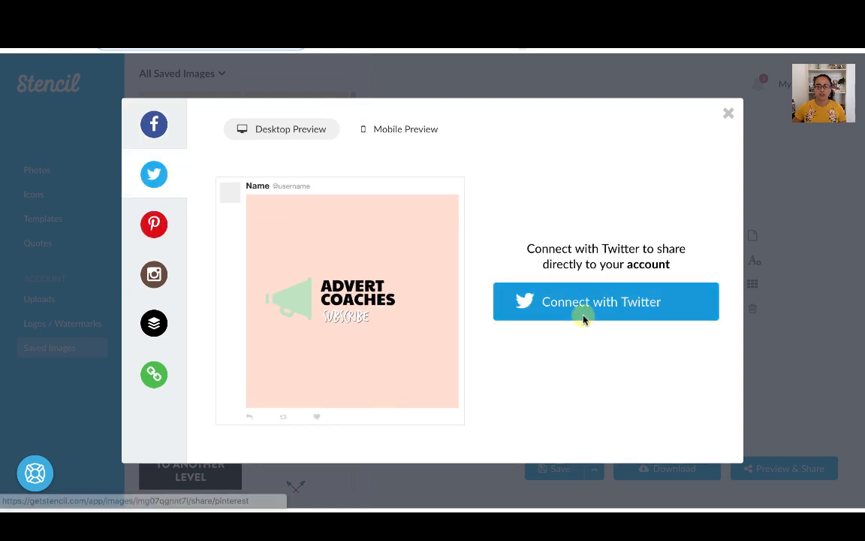
click(155, 224)
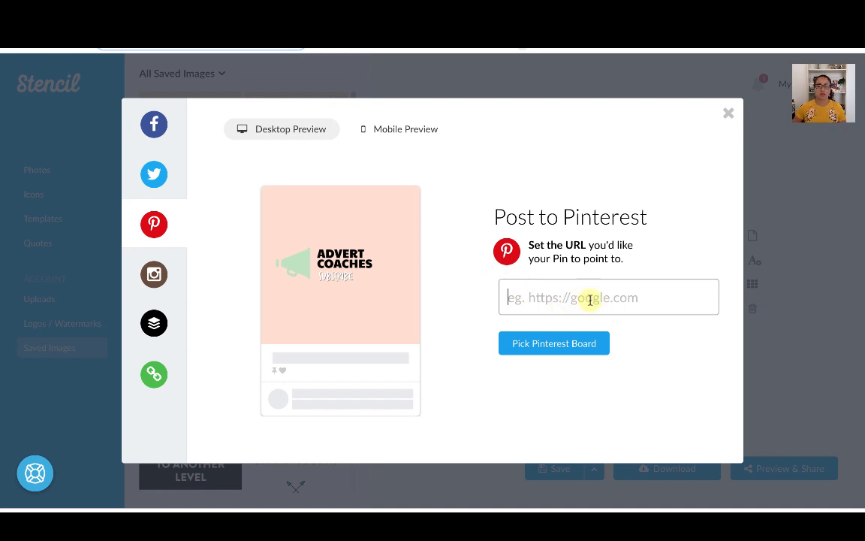
click(158, 275)
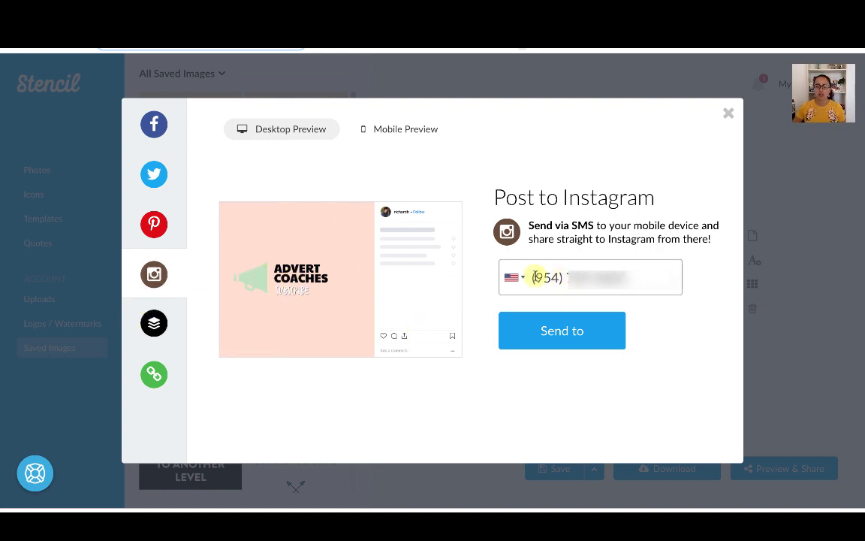
drag(649, 268, 527, 276)
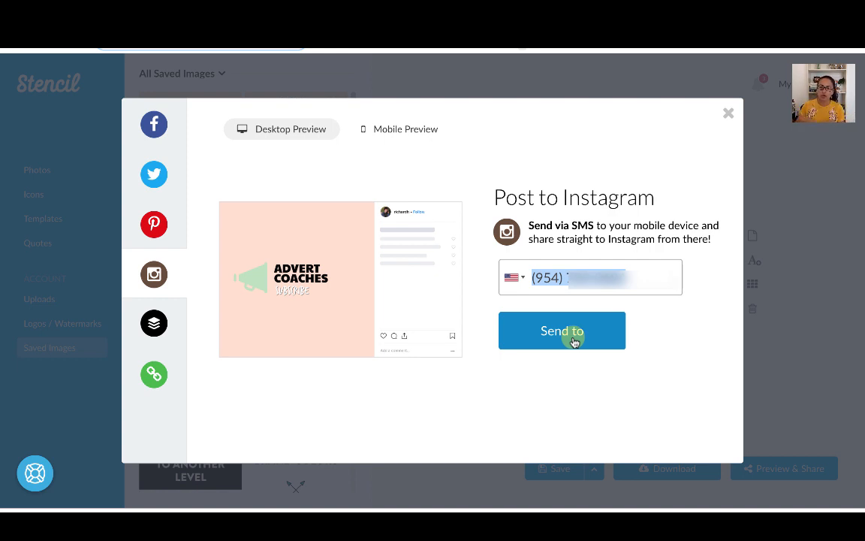
click(154, 323)
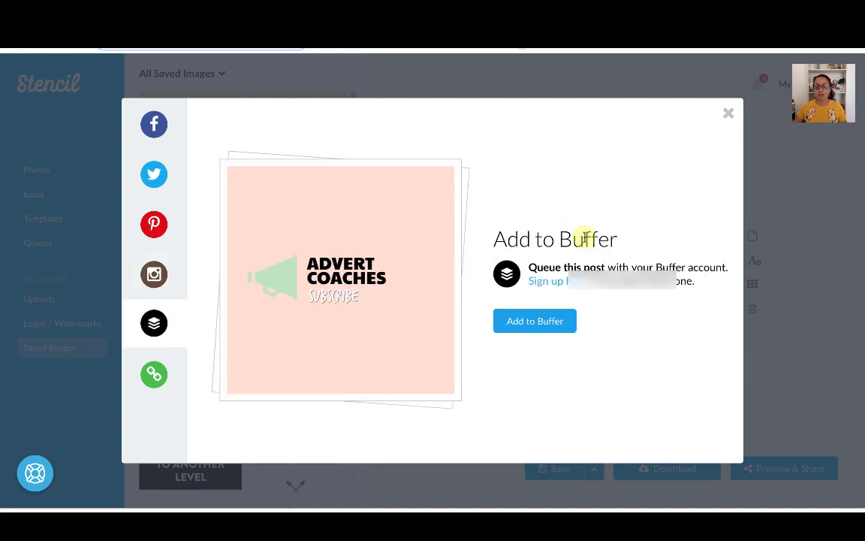
click(538, 324)
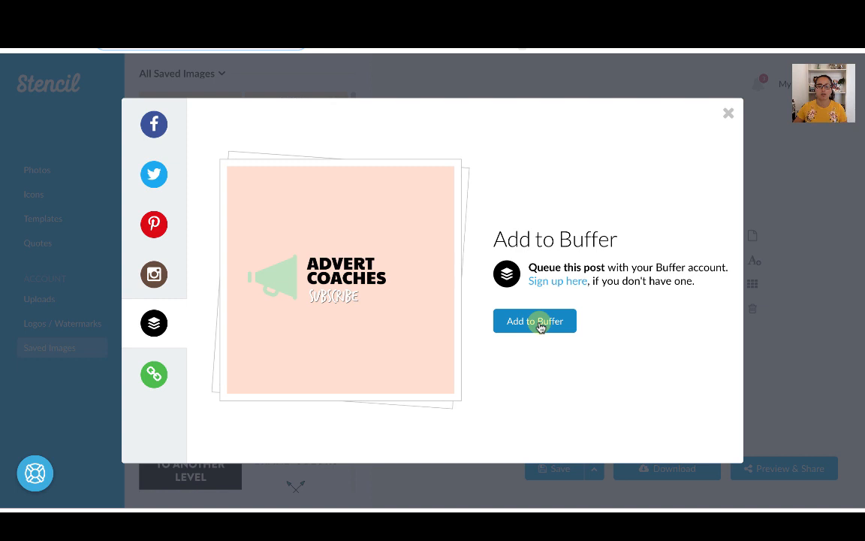
click(153, 375)
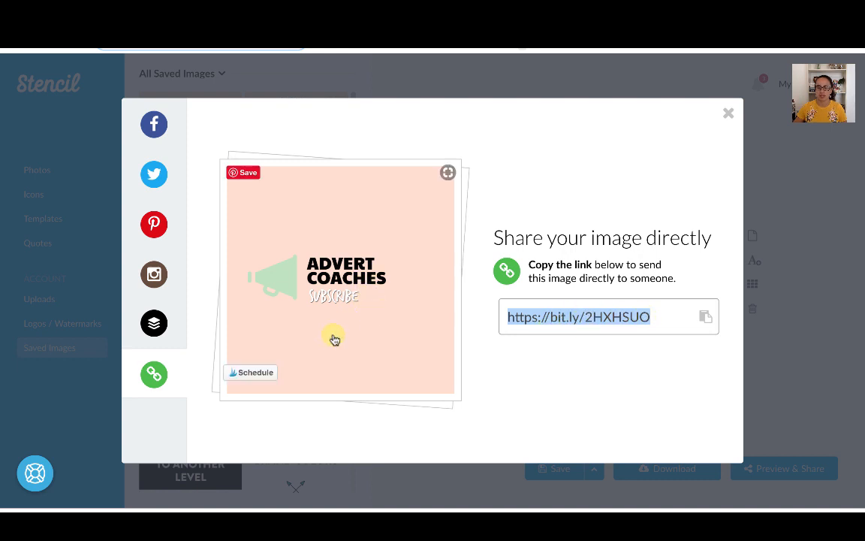
click(729, 113)
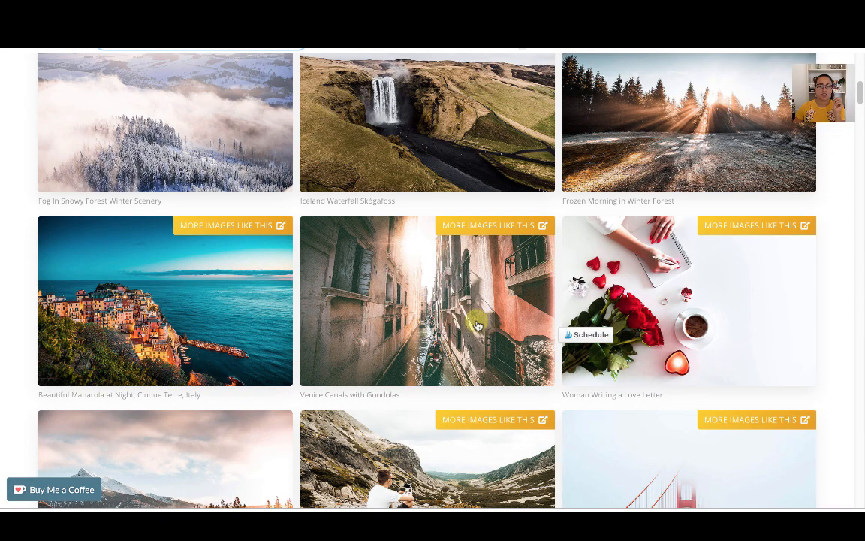
Step: Look through the popular free stock photos on the picjumbo website
scroll(396, 287, up, 3)
scroll(396, 287, up, 2)
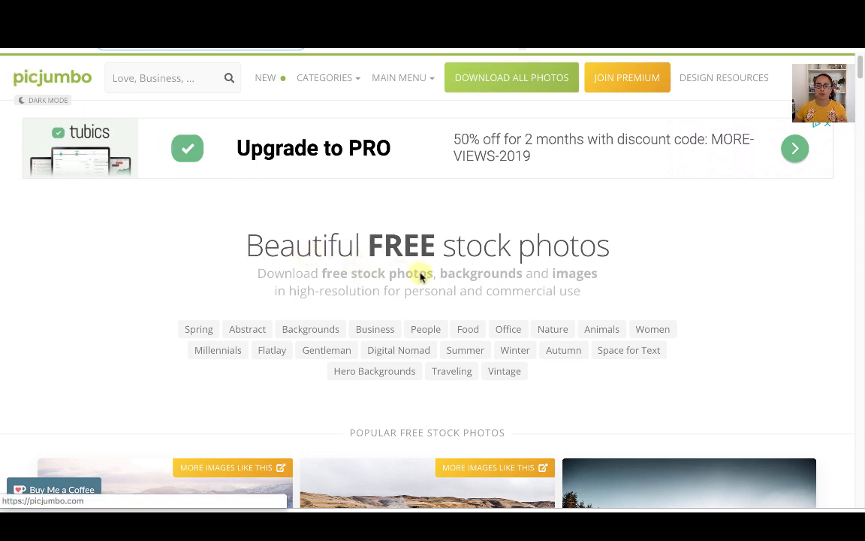
scroll(421, 276, down, 3)
scroll(446, 139, up, 1)
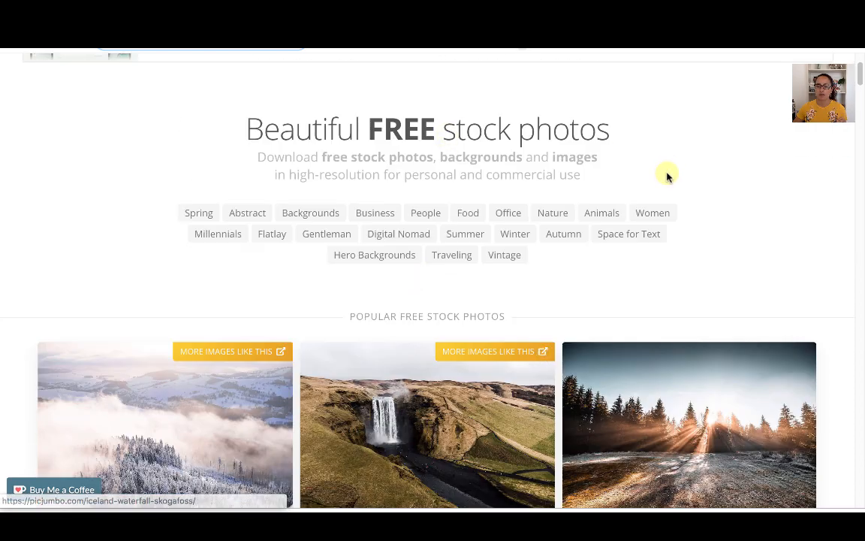
scroll(683, 221, down, 4)
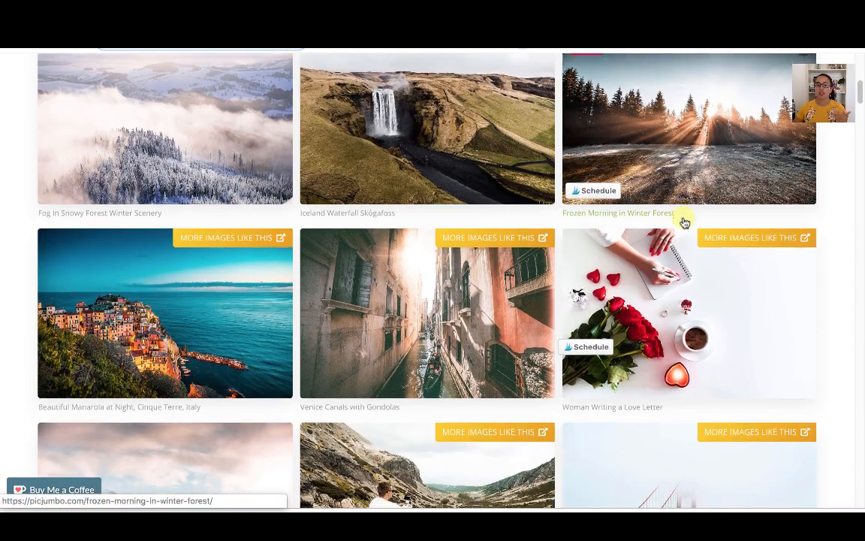
scroll(684, 222, down, 1)
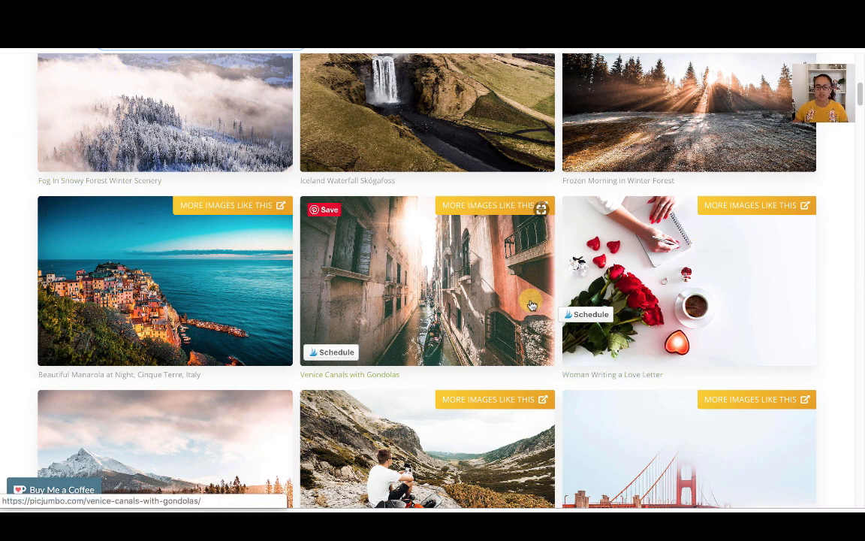
scroll(532, 300, down, 1)
scroll(532, 303, down, 1)
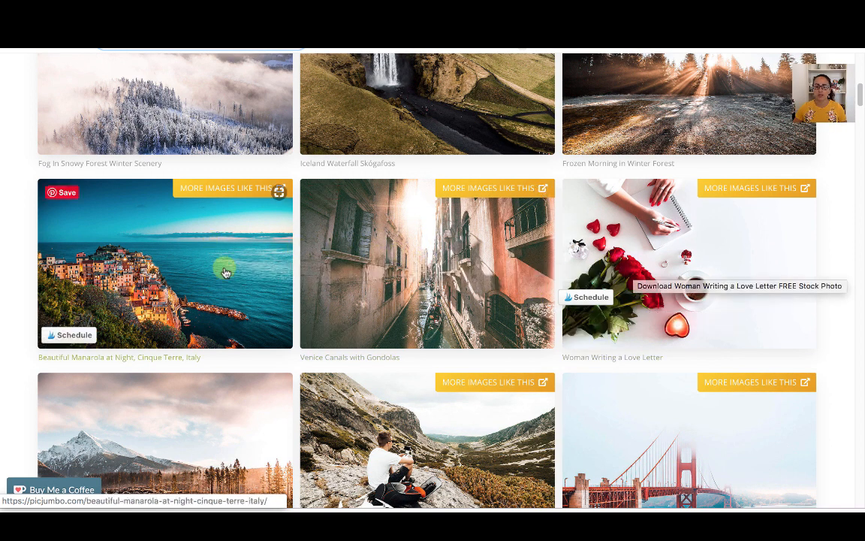
Step: Open the "Woman Writing a Love Letter" photo from picjumbo in the Stencil browser extension
scroll(698, 225, down, 3)
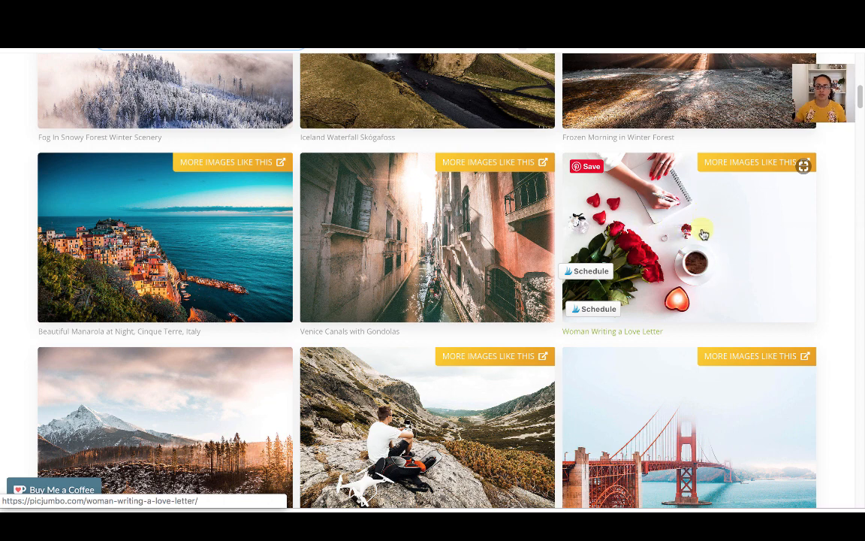
right_click(707, 246)
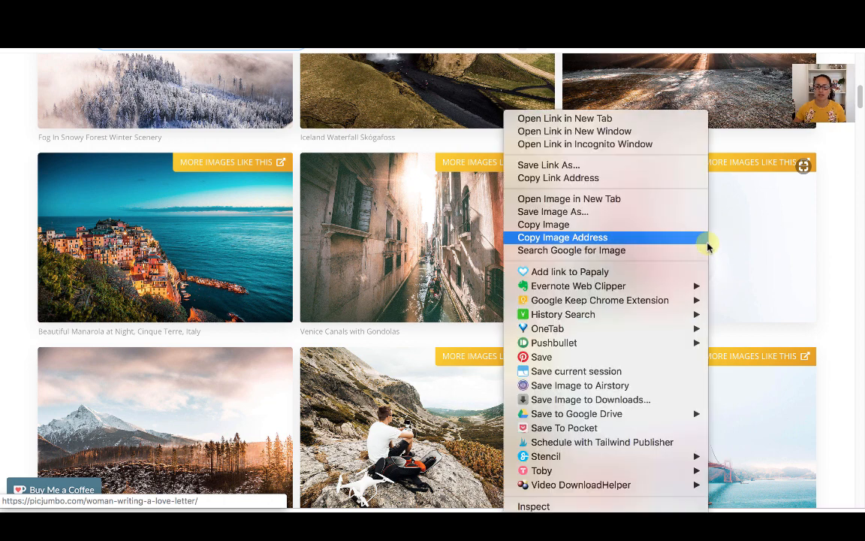
mouse_move(595, 458)
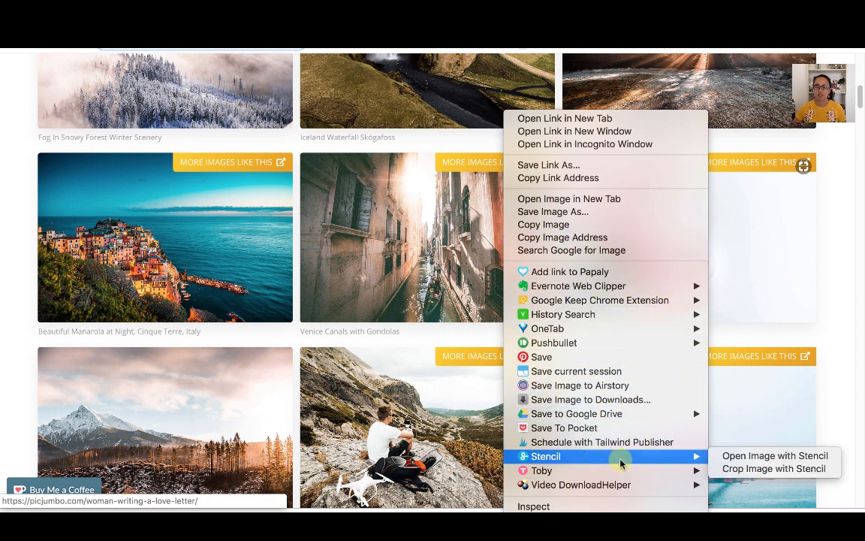
click(758, 456)
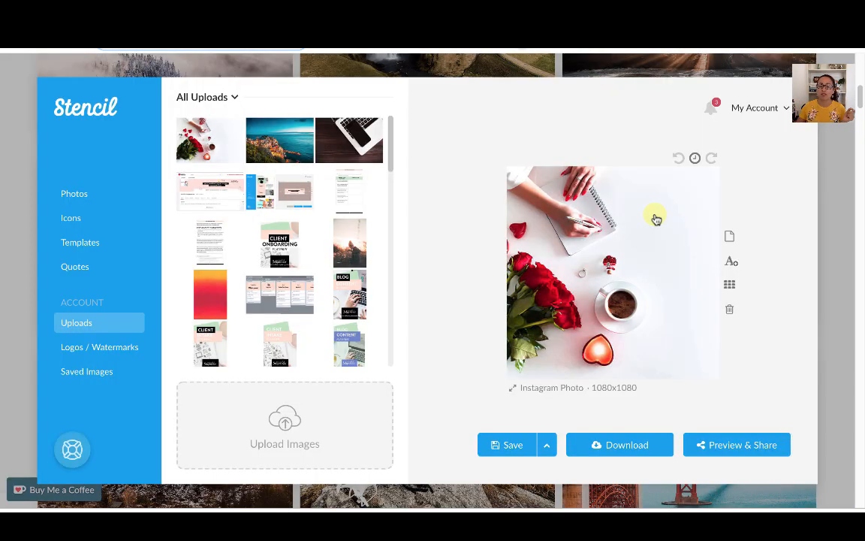
Step: Add the featured Maya Angelou quote "Be present in all things and thankful for all things." onto the photo
mouse_move(201, 141)
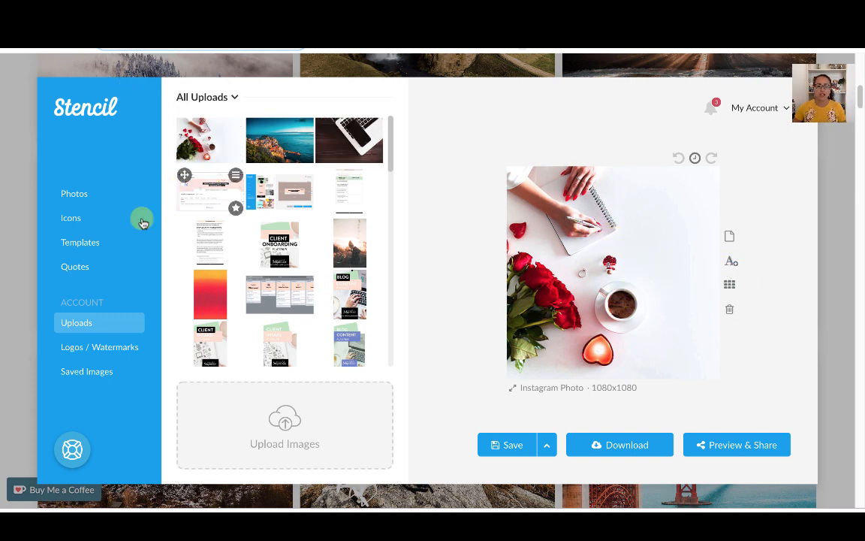
click(79, 268)
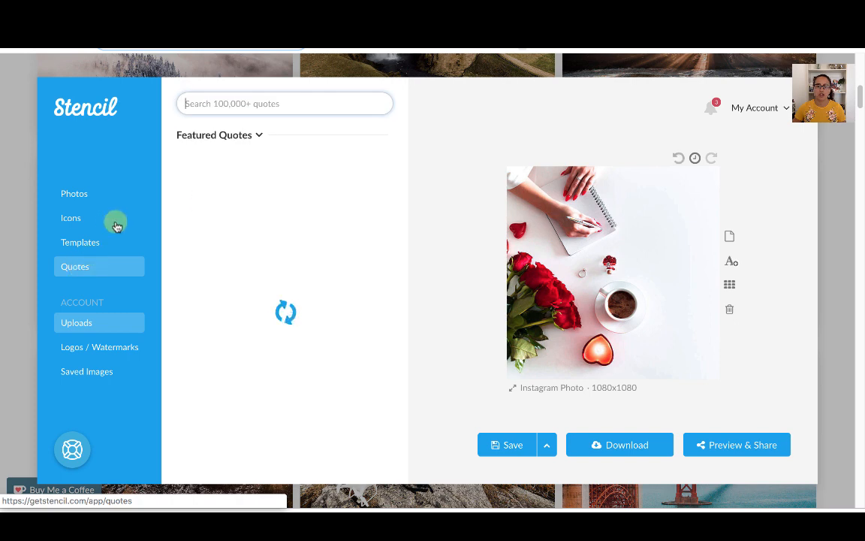
drag(223, 320, 553, 262)
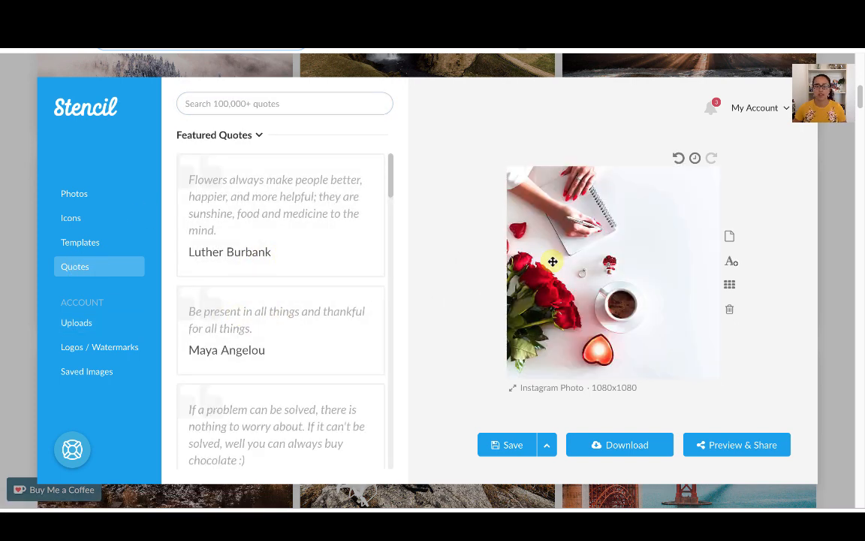
Step: Move the quote text slightly up on the photo and give it a nearly opaque white (#ffffff) background
drag(618, 260, 618, 244)
click(412, 328)
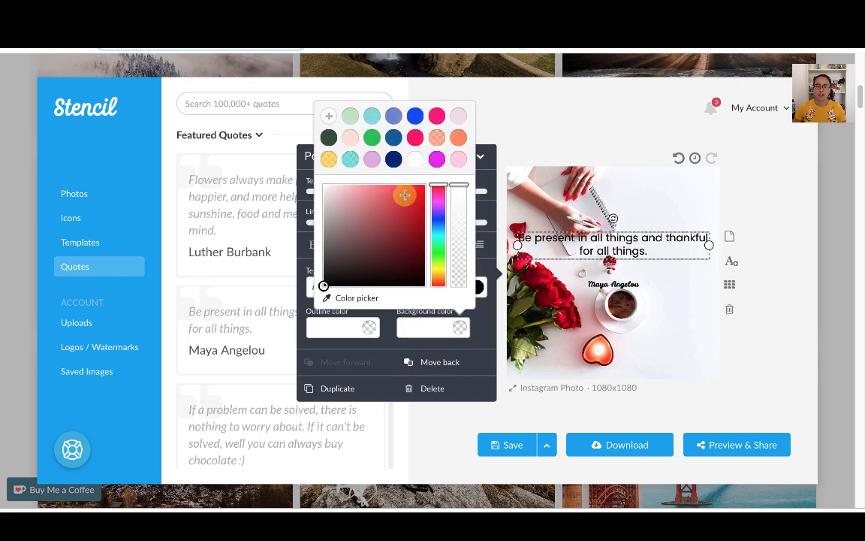
click(417, 160)
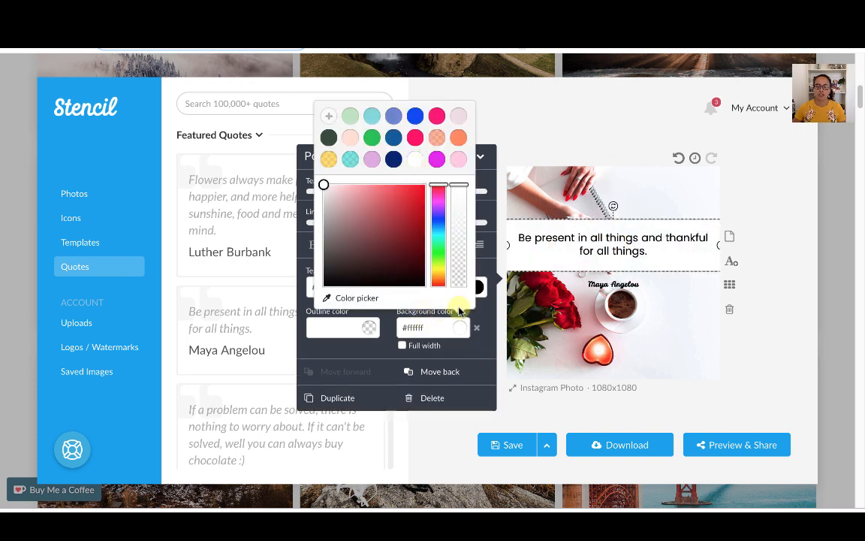
drag(456, 217, 457, 186)
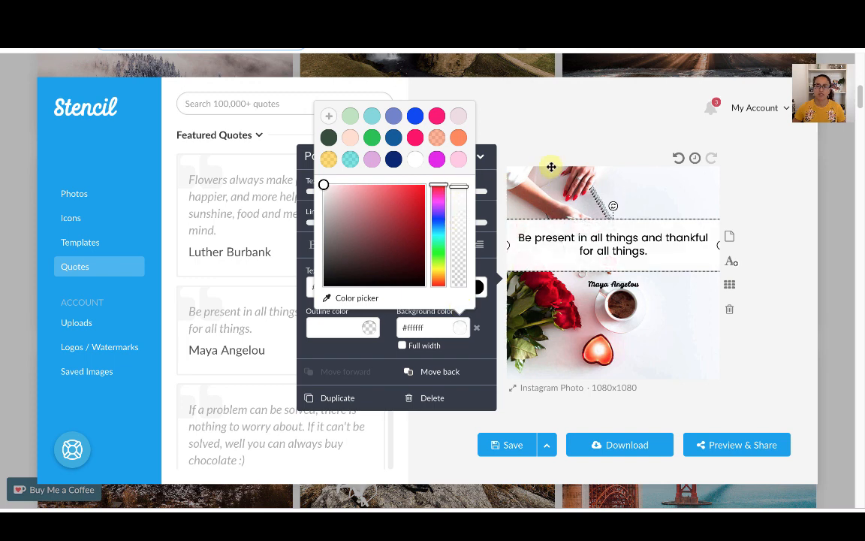
click(770, 220)
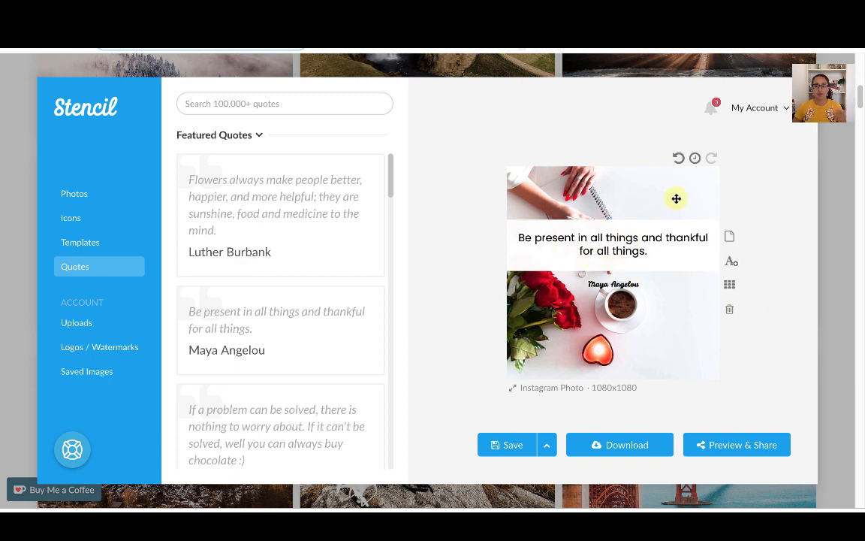
Step: Preview the quote image with its sharing options, including the direct link, and close the preview
click(734, 445)
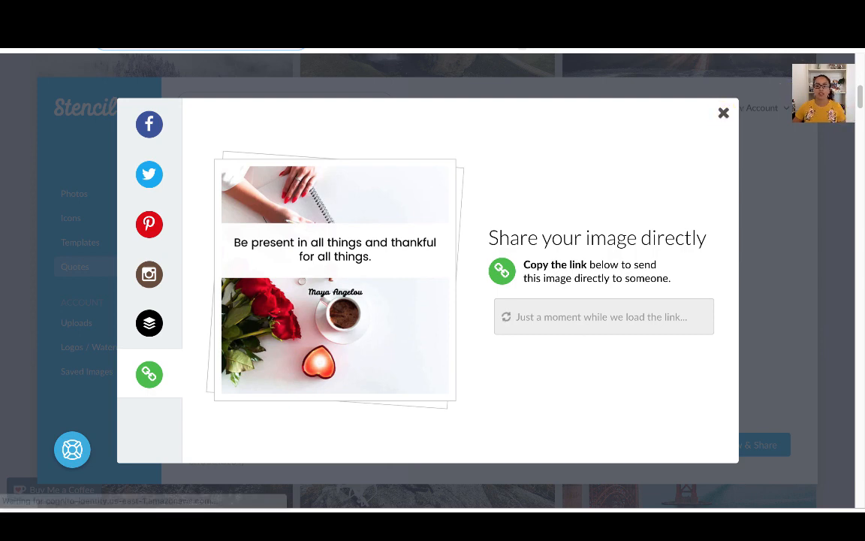
key(Escape)
key(Escape)
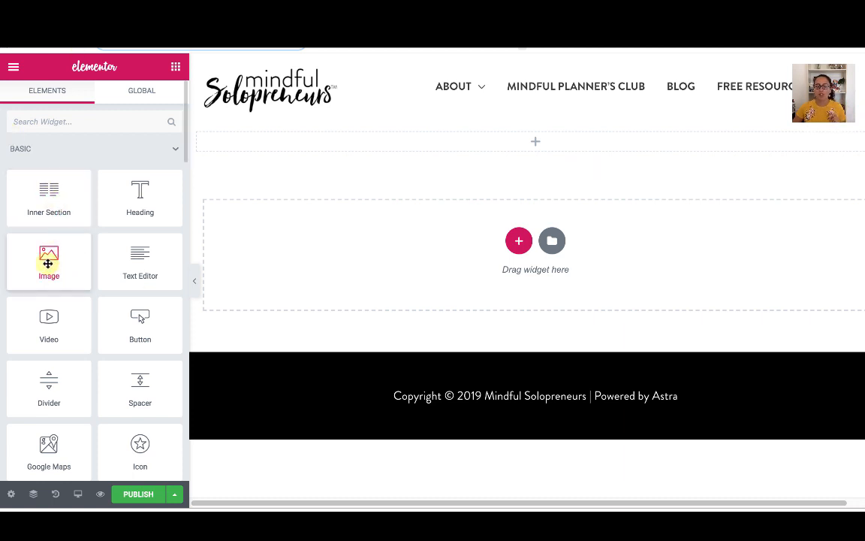
Step: Switch to the Elementor page editor, add an Image widget to the empty section and open Stencil in its media chooser
drag(44, 261, 518, 140)
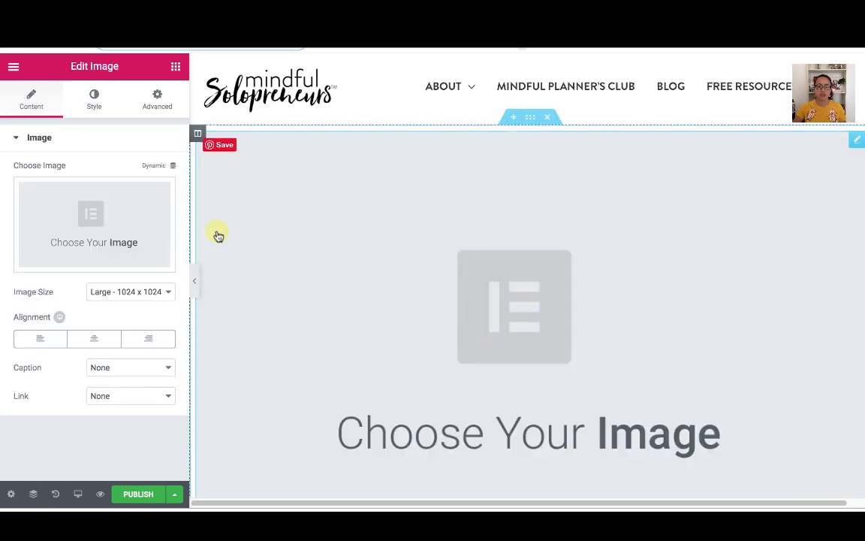
click(95, 227)
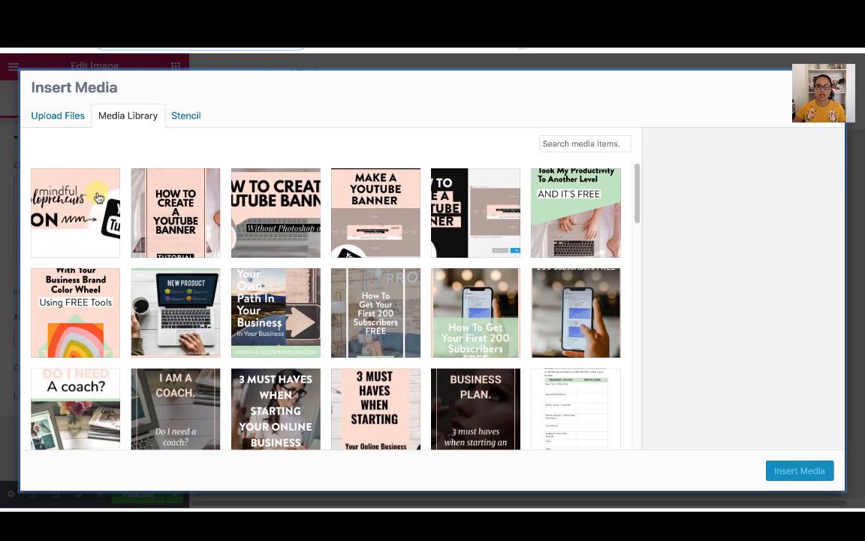
click(174, 117)
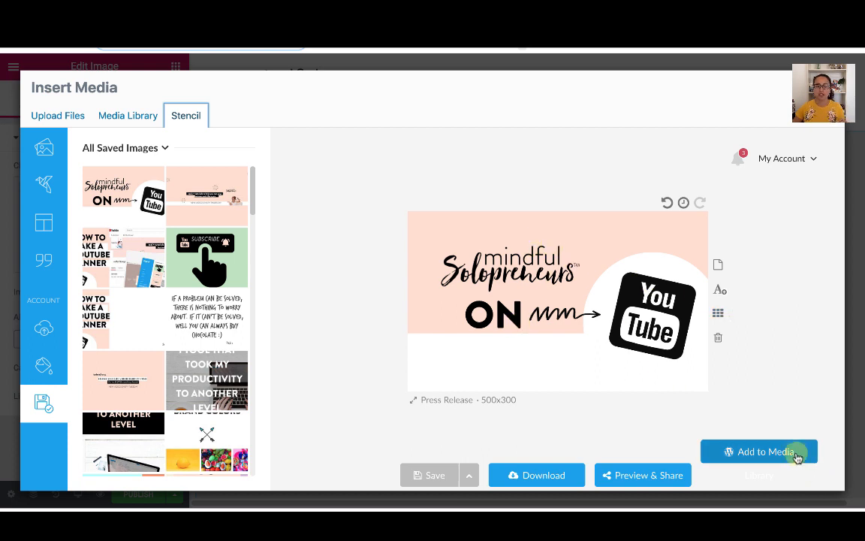
Step: Start a new Press Release image in Stencil and move the Mindful Solopreneurs logo to the middle of the canvas
click(718, 267)
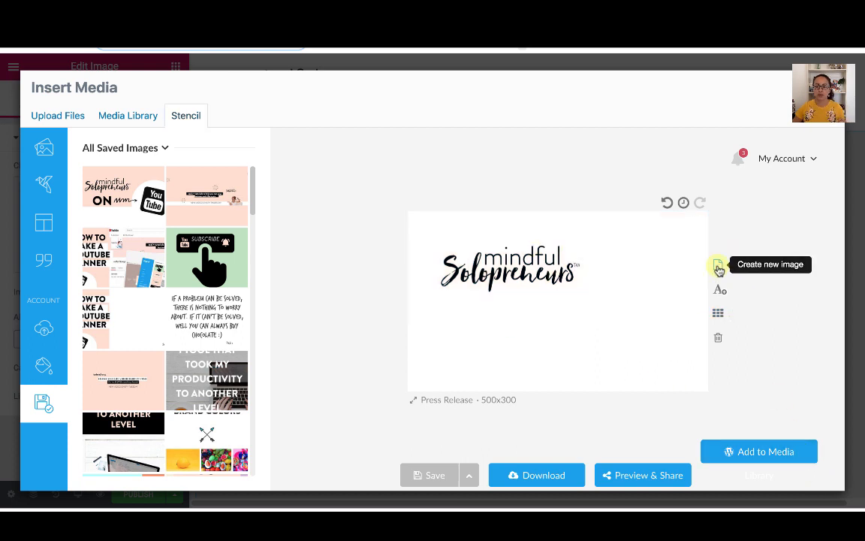
click(533, 270)
drag(533, 270, 581, 296)
click(365, 290)
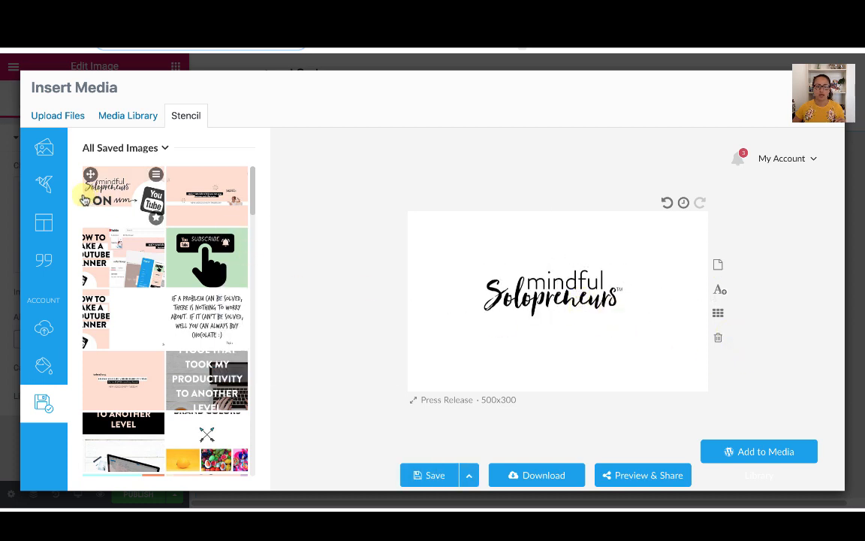
Step: Reload the Stencil editor and add the quote image to the WordPress Media Library as "Test" at 1920 x 1920
click(43, 185)
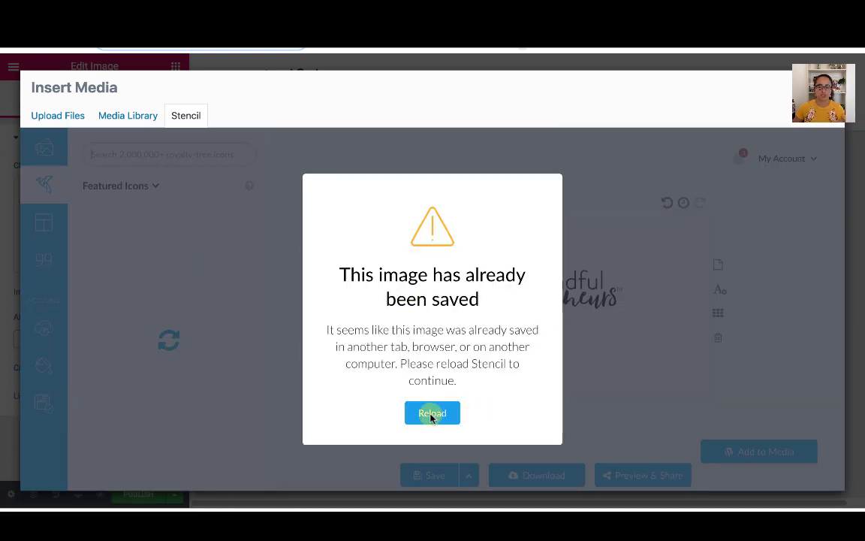
click(432, 414)
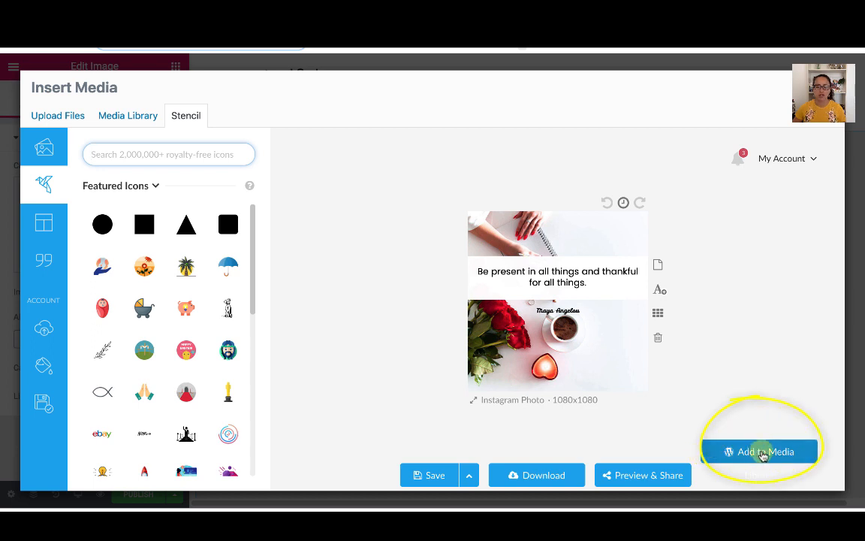
click(764, 454)
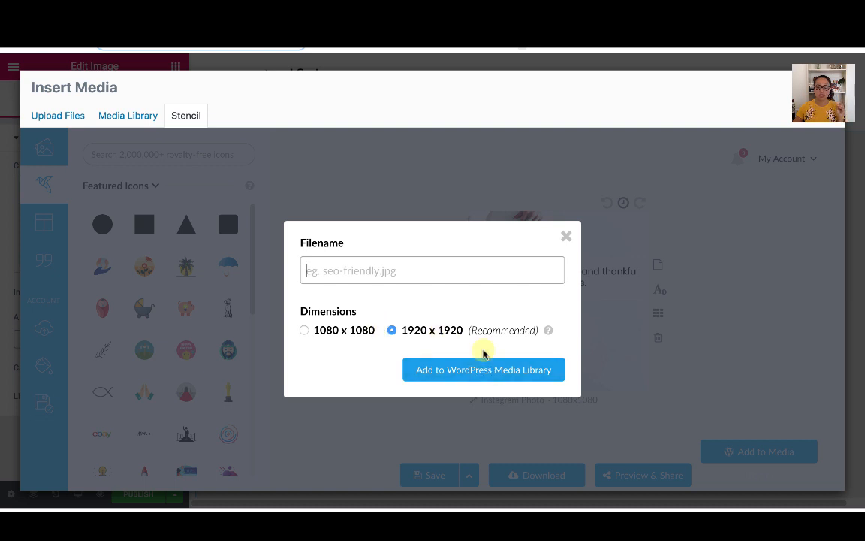
click(369, 268)
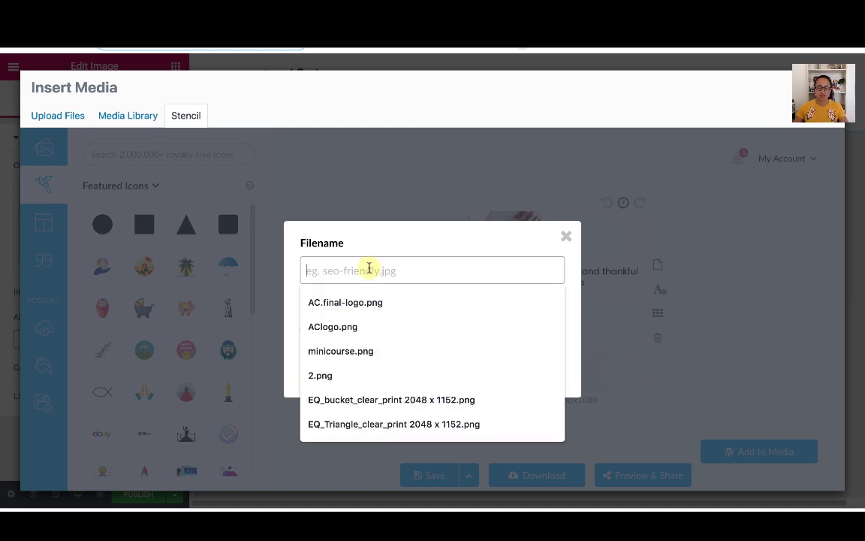
text(Test)
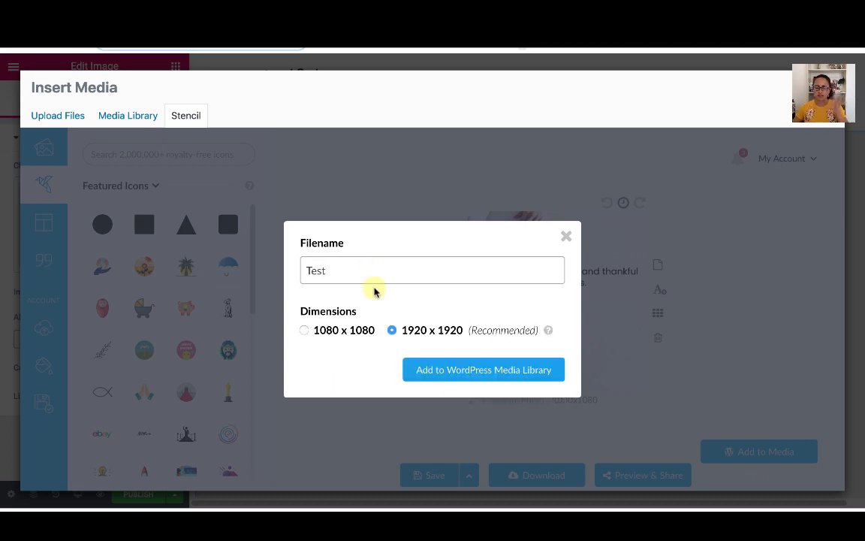
click(432, 368)
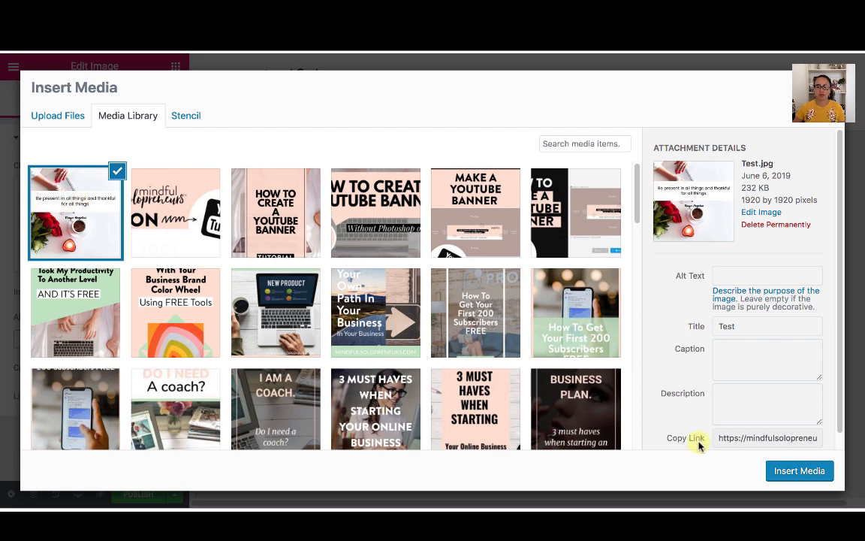
Step: Insert the Test image into the page and set its image size to Medium - 300 x 300
click(800, 470)
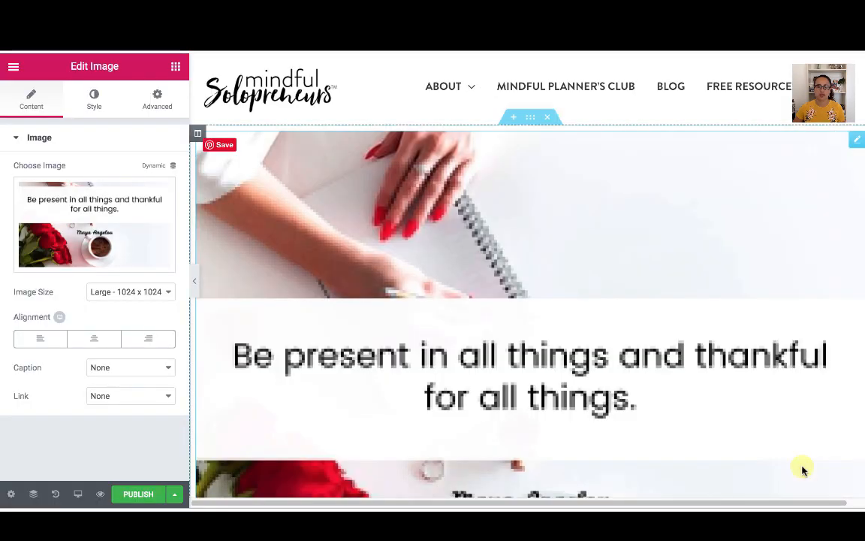
click(171, 293)
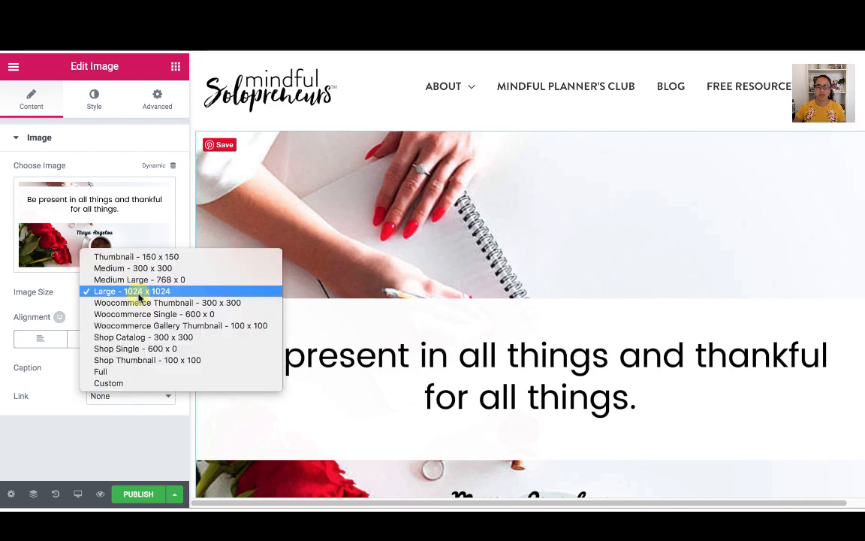
click(140, 279)
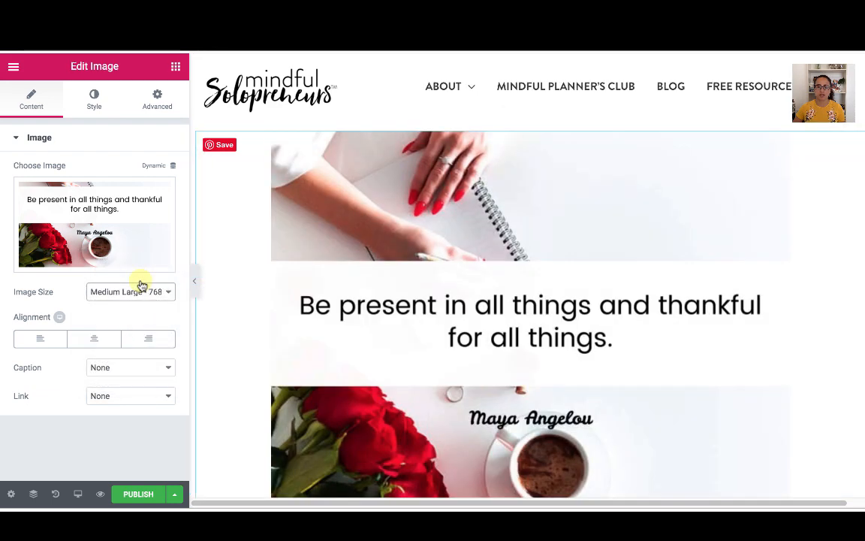
scroll(610, 292, down, 3)
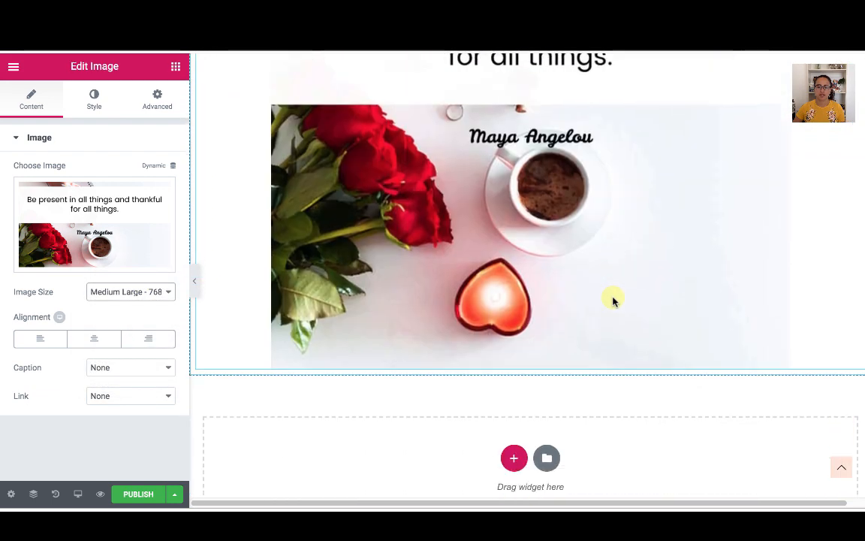
scroll(614, 300, up, 3)
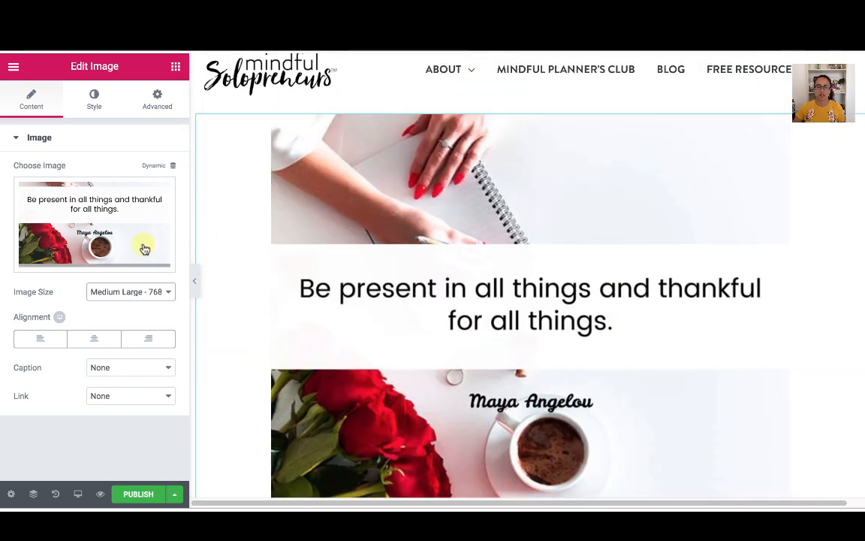
click(128, 291)
click(127, 278)
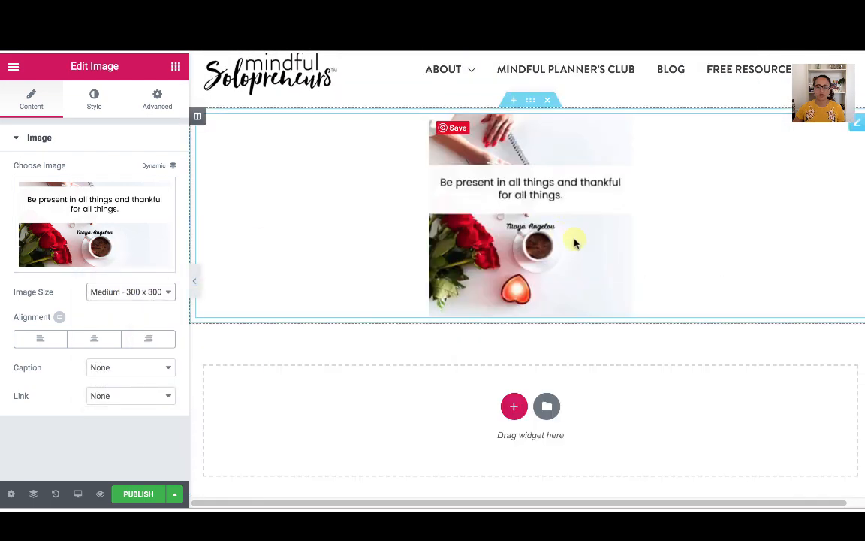
Step: Examine the Free, Pro and Unlimited monthly plans on Stencil's pricing page
scroll(565, 281, down, 1)
scroll(565, 280, up, 2)
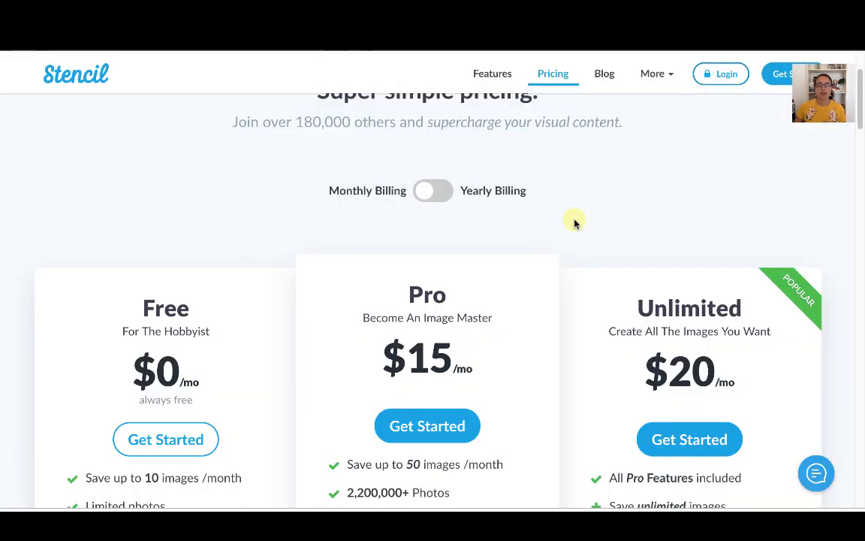
scroll(574, 222, down, 2)
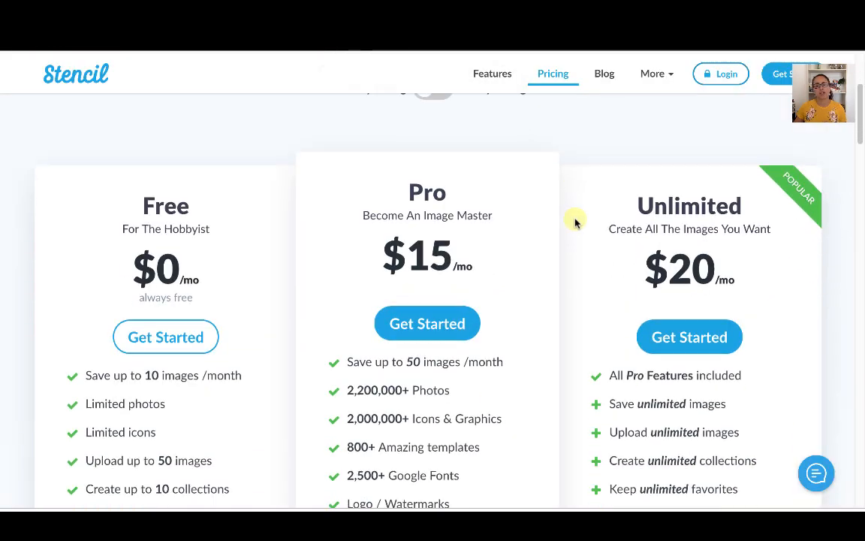
scroll(574, 223, up, 1)
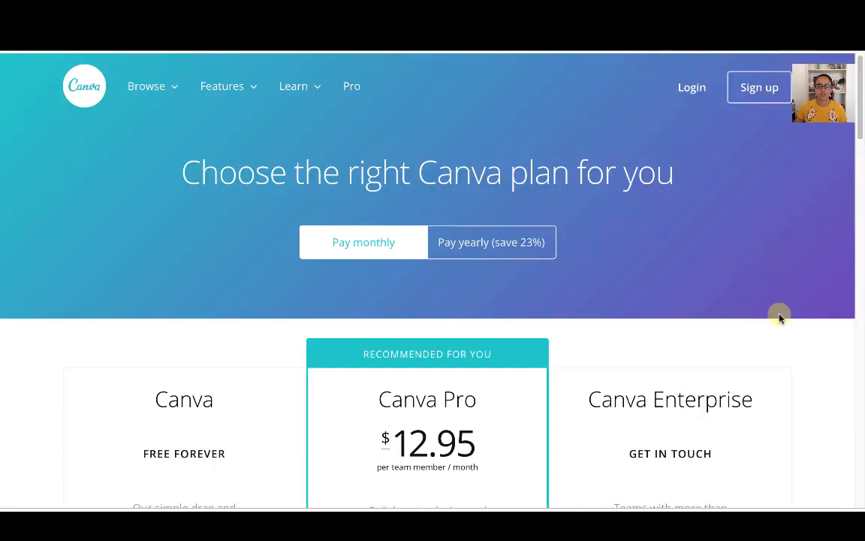
Step: Compare the prices and included features of Canva, Canva Pro and Canva Enterprise on Canva's pricing page
scroll(529, 264, down, 2)
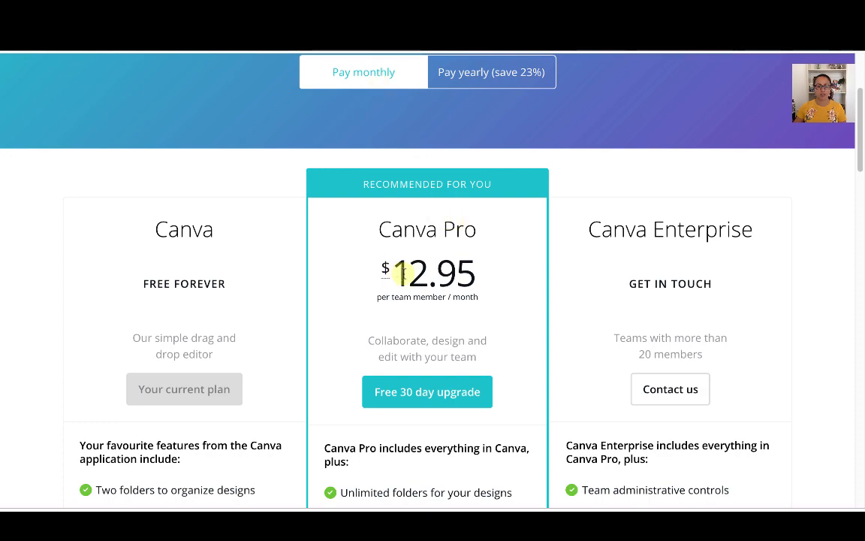
scroll(485, 290, down, 4)
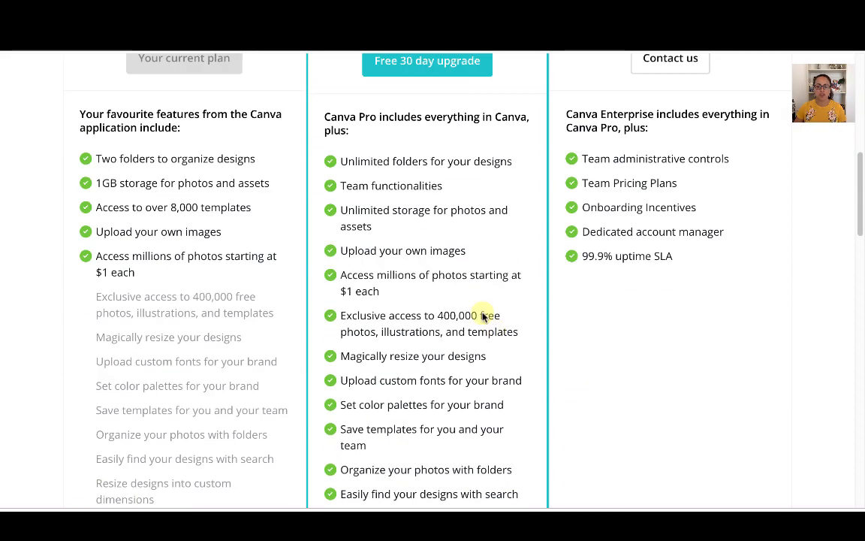
scroll(443, 315, down, 1)
scroll(442, 319, up, 1)
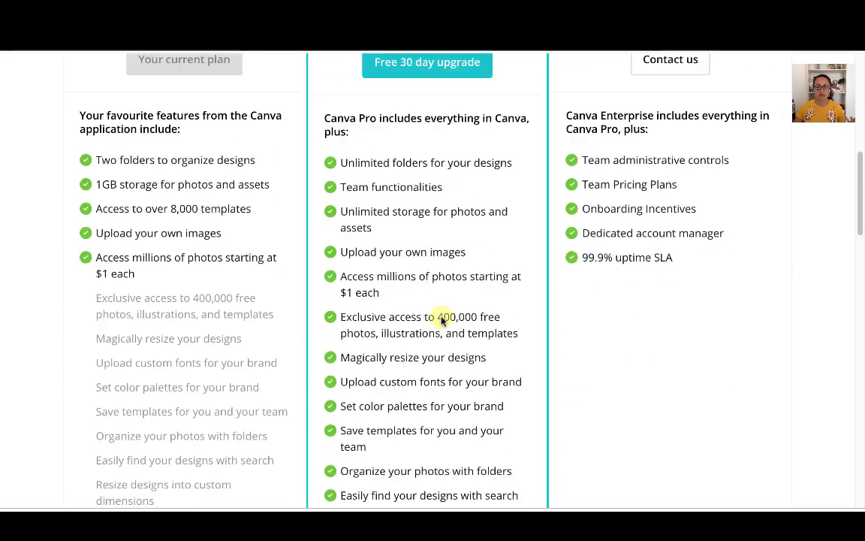
scroll(376, 310, up, 4)
scroll(200, 370, down, 3)
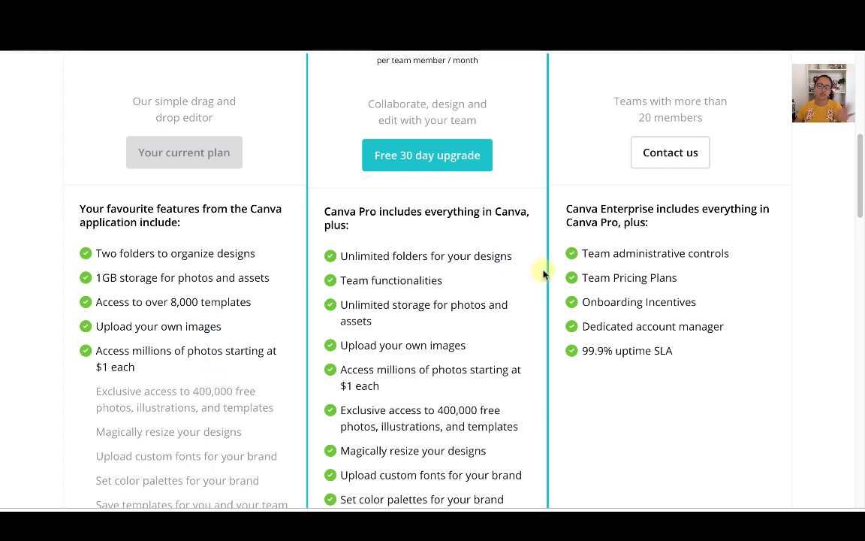
scroll(481, 301, up, 2)
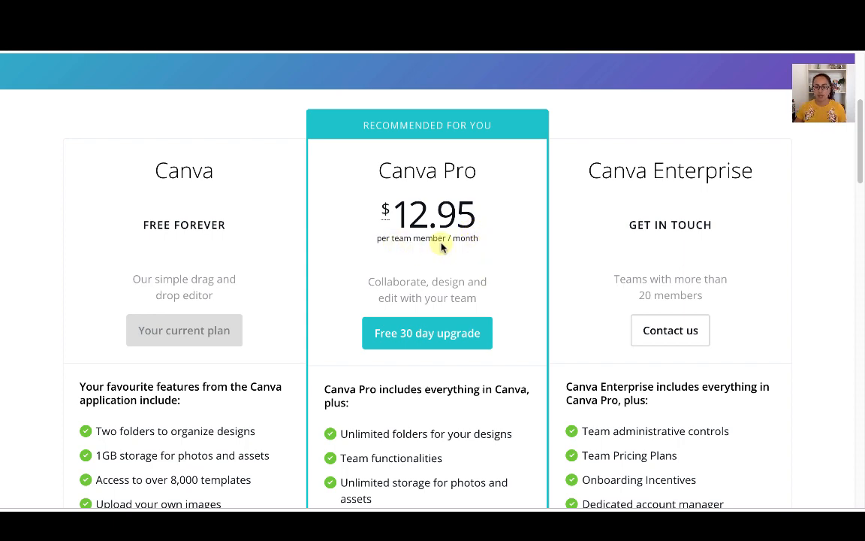
scroll(473, 291, down, 1)
scroll(471, 295, down, 2)
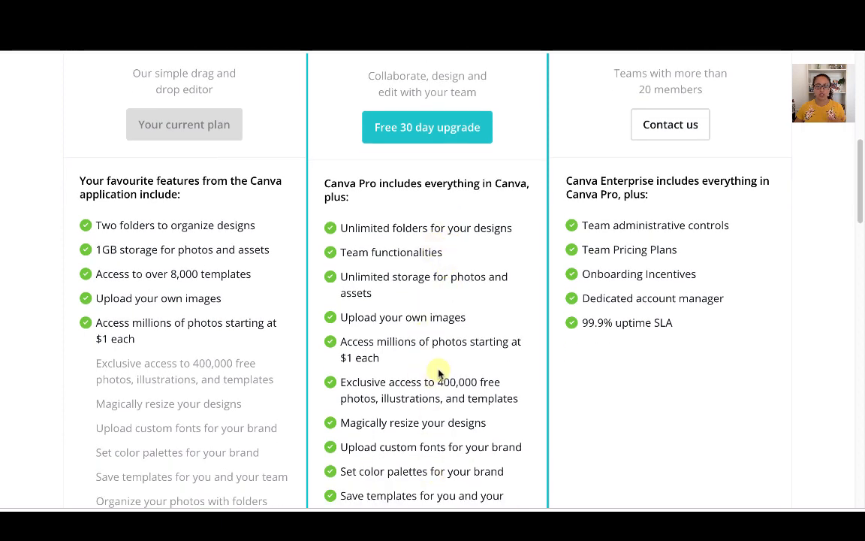
scroll(440, 371, down, 3)
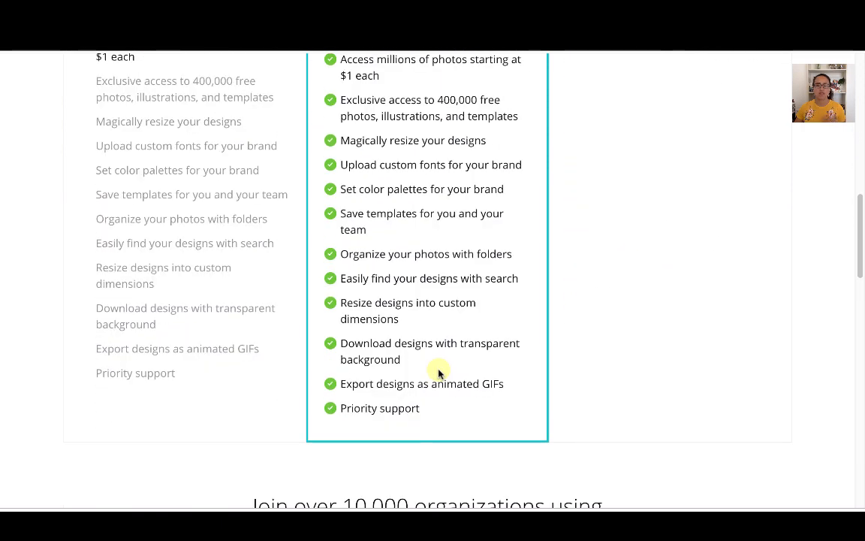
scroll(440, 376, up, 3)
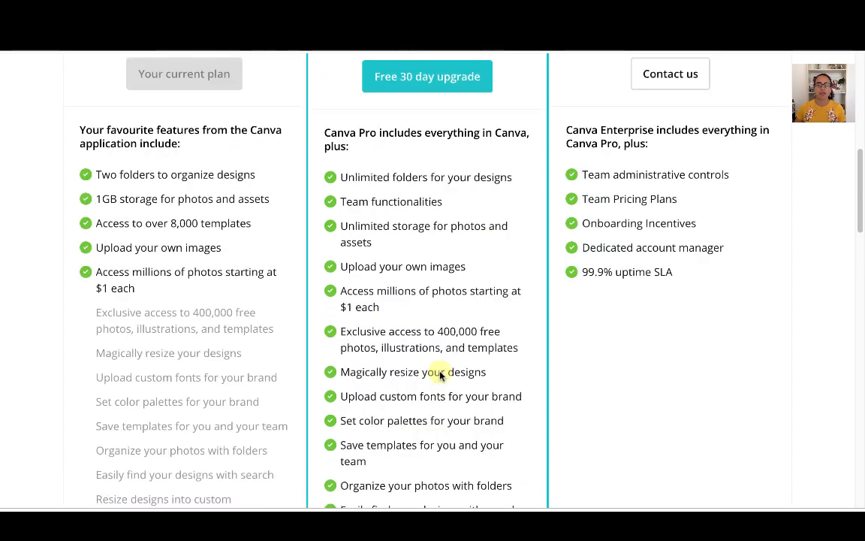
scroll(440, 376, up, 1)
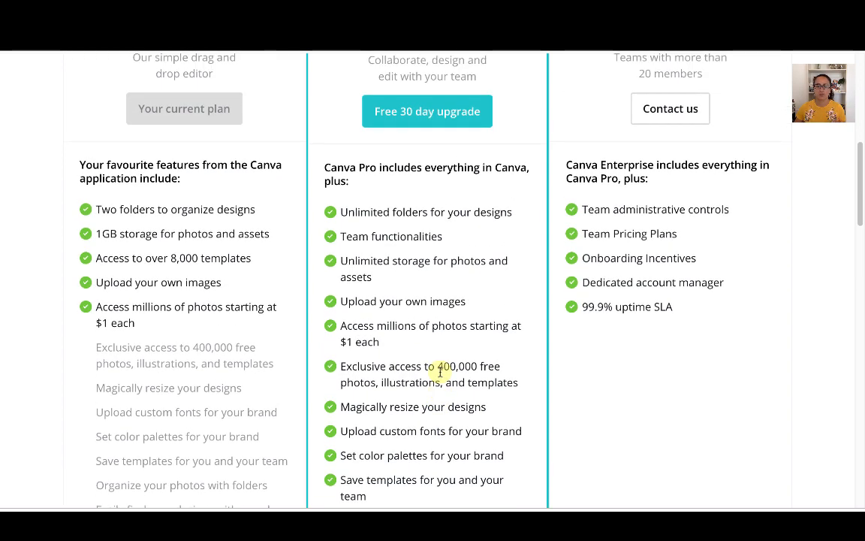
Step: Examine the full Canva Pro feature list and its monthly price alongside the free and Enterprise plans
scroll(440, 371, down, 2)
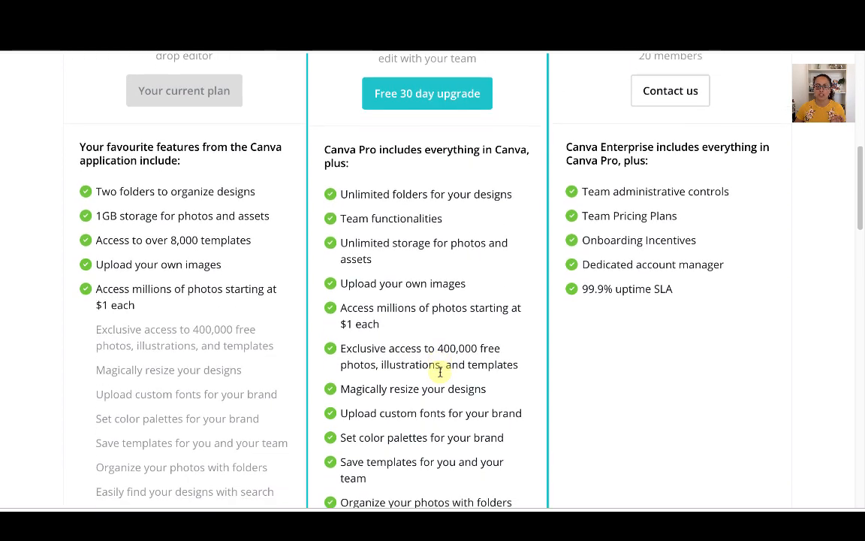
scroll(440, 374, down, 2)
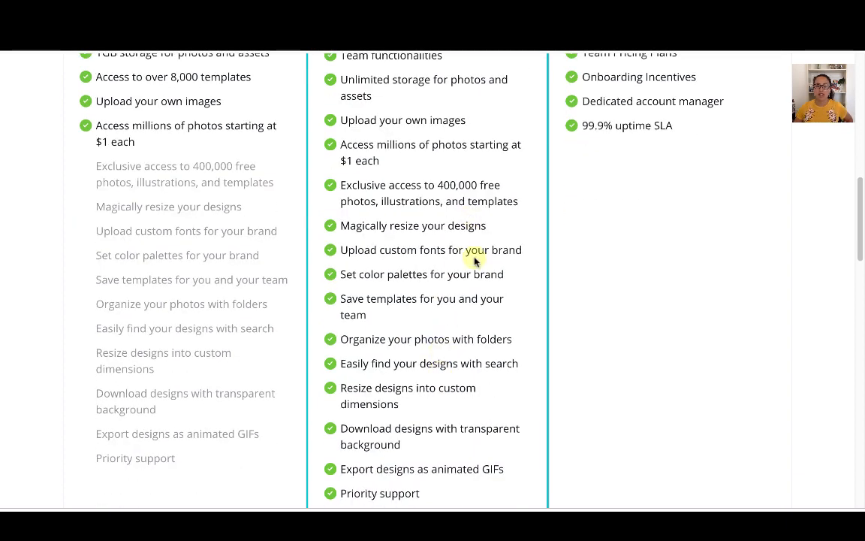
scroll(477, 272, down, 2)
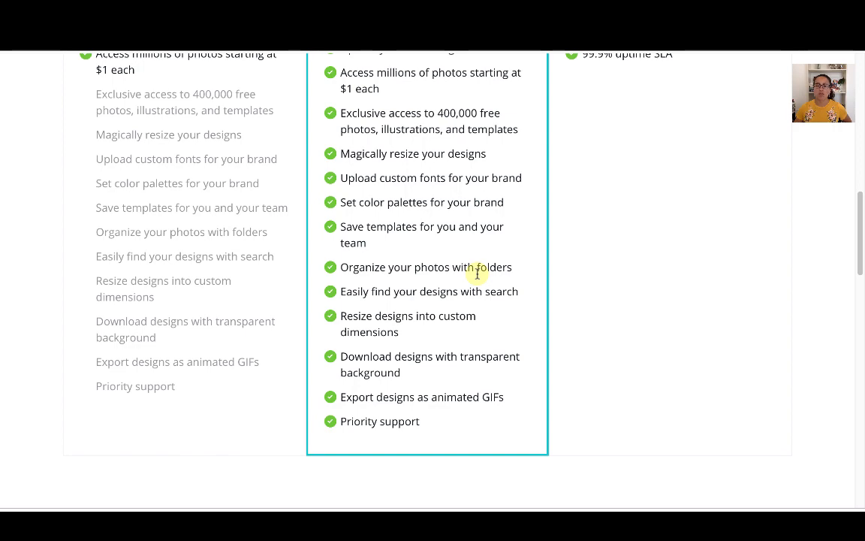
scroll(477, 271, up, 8)
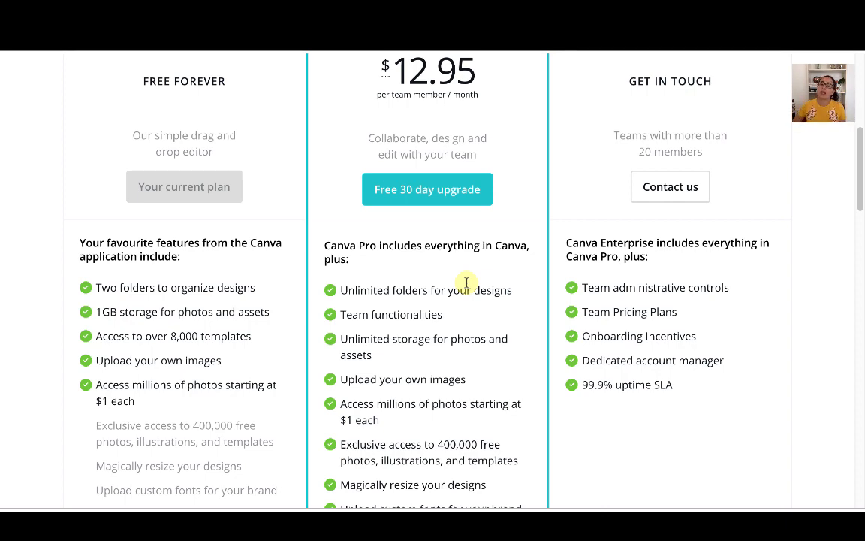
scroll(469, 293, up, 2)
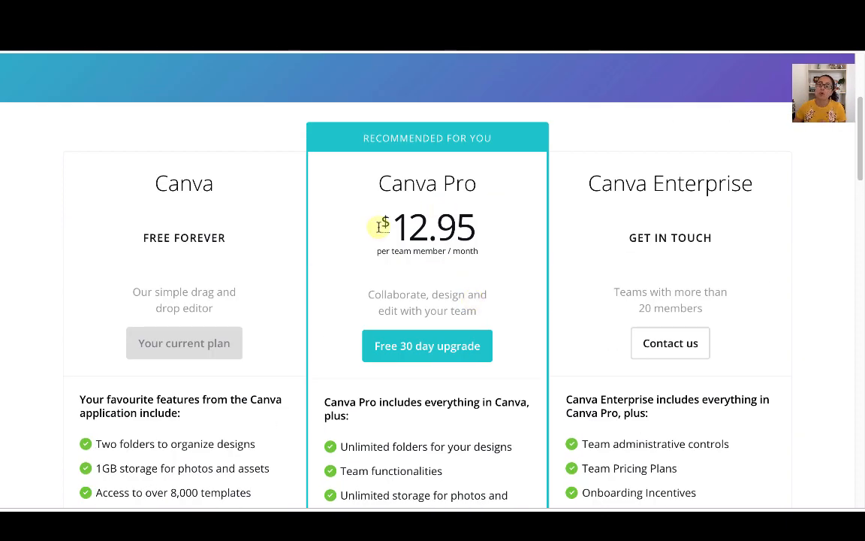
scroll(496, 242, down, 1)
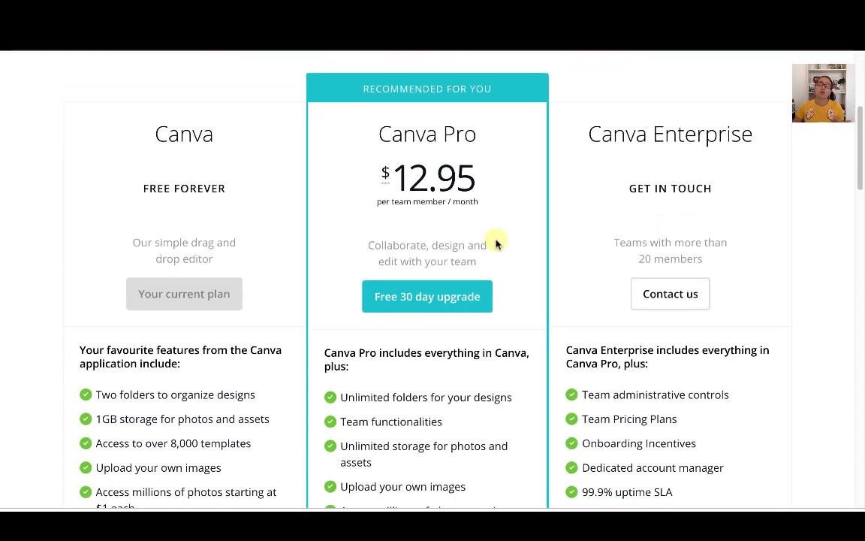
scroll(495, 242, down, 4)
scroll(495, 242, down, 2)
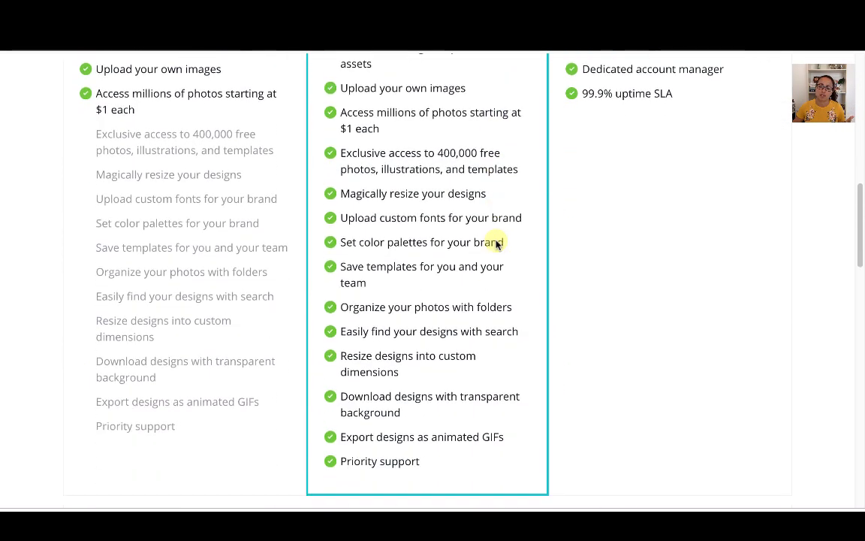
scroll(496, 242, down, 1)
scroll(495, 242, up, 7)
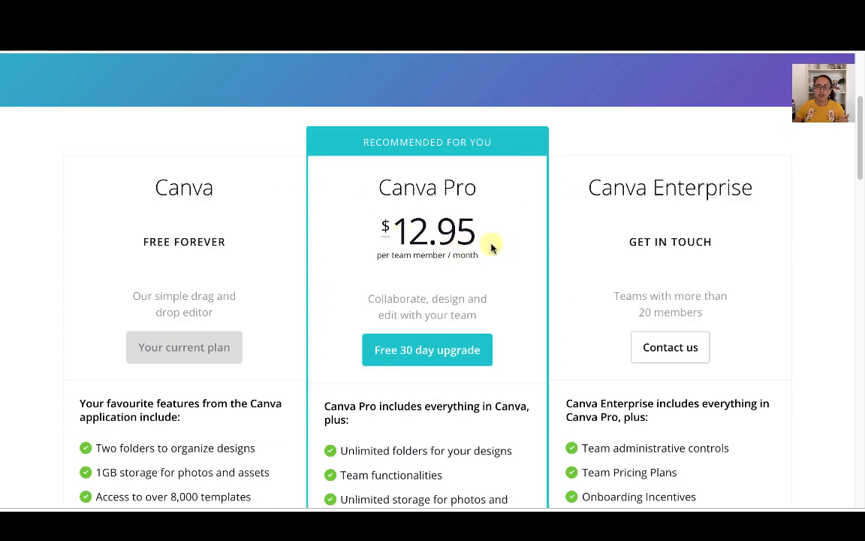
scroll(490, 248, up, 1)
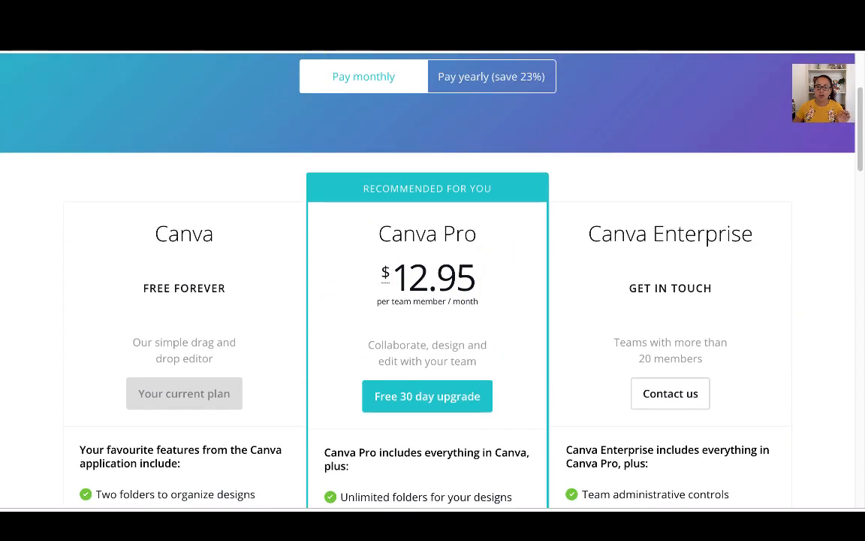
Step: Compare Stencil's monthly Unlimited plan with Canva Pro by checking both pricing pages
click(346, 15)
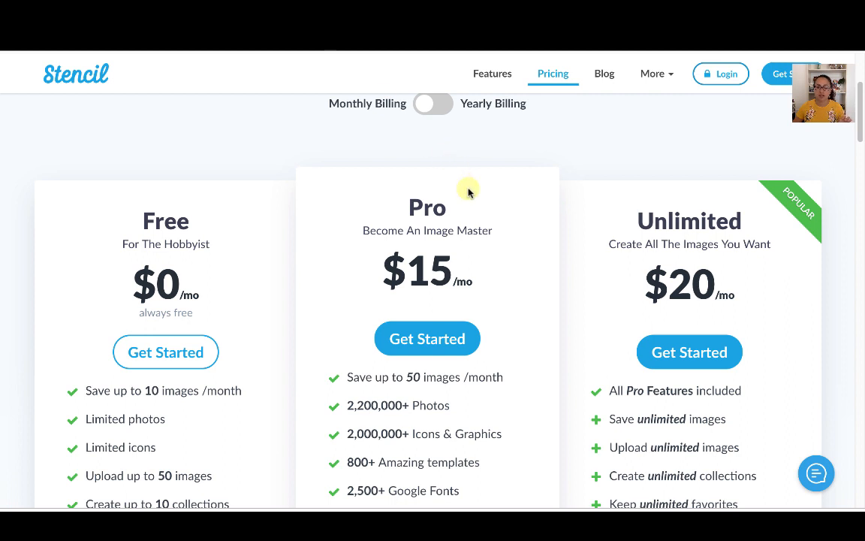
scroll(540, 258, down, 1)
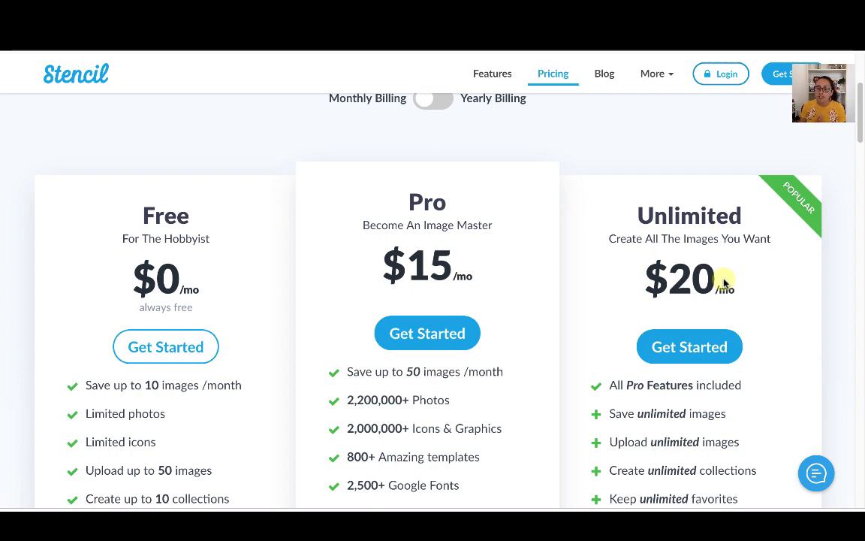
scroll(723, 282, down, 2)
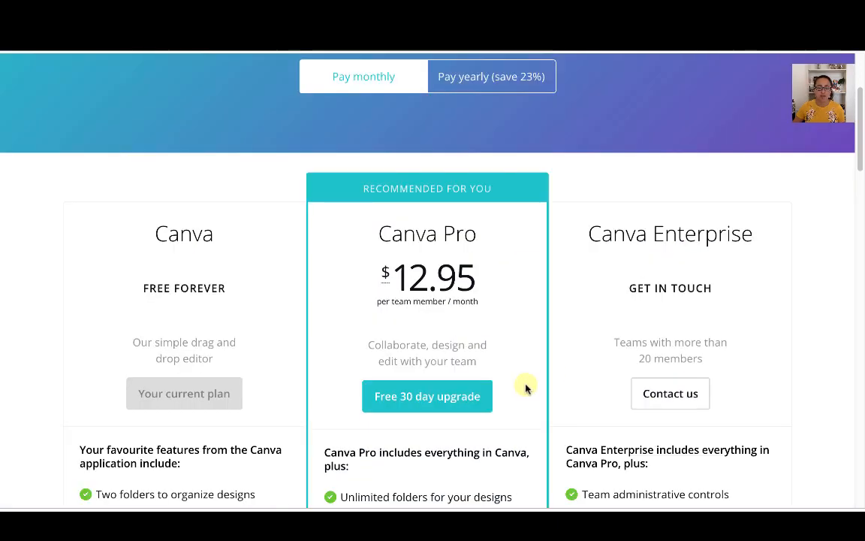
scroll(522, 386, down, 4)
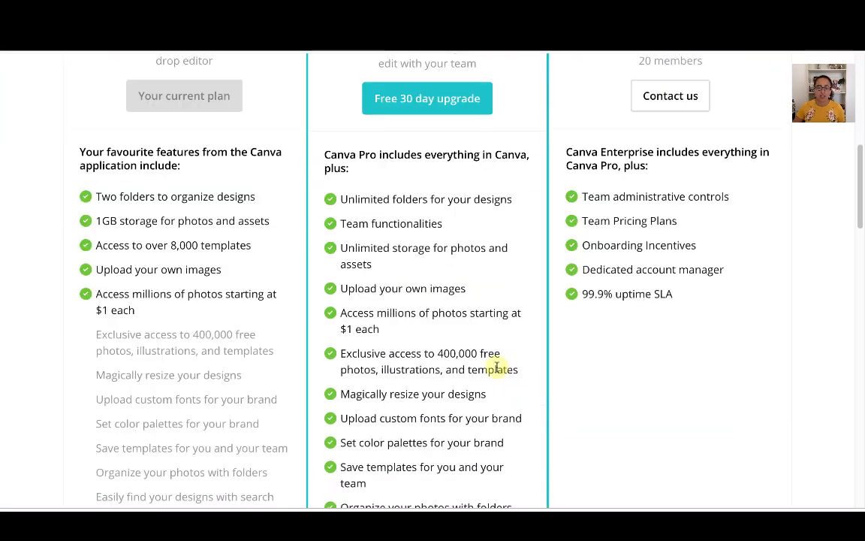
scroll(397, 400, down, 2)
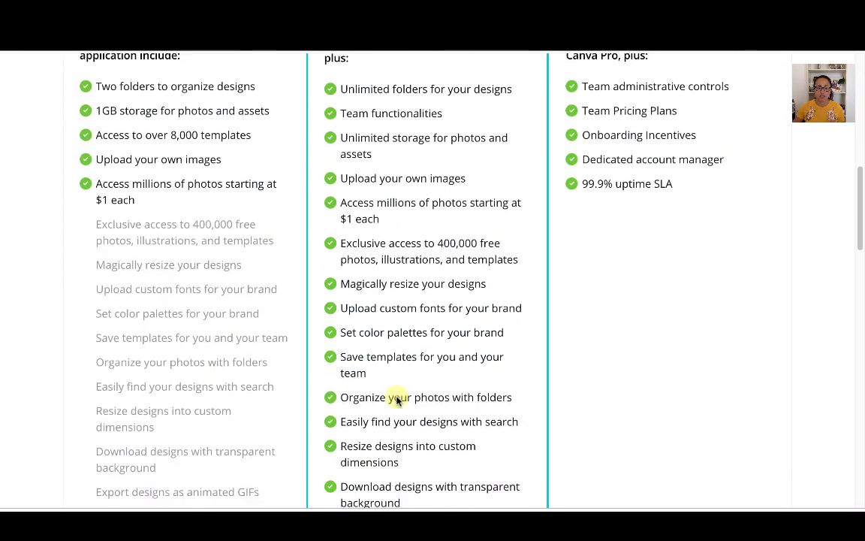
scroll(397, 400, up, 10)
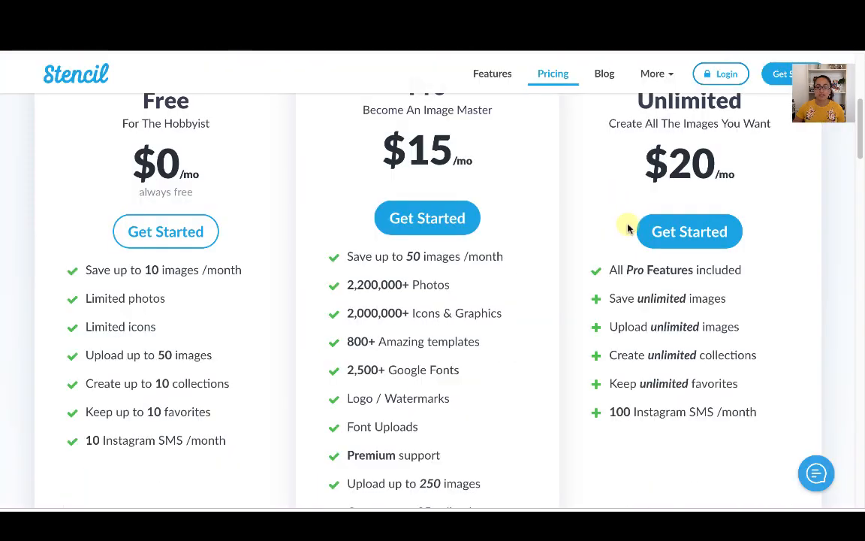
mouse_move(652, 263)
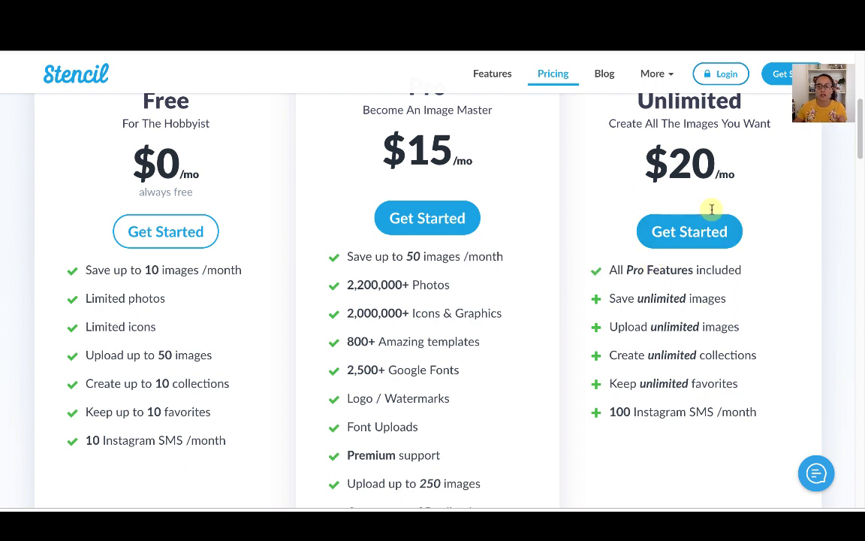
drag(646, 161, 734, 172)
scroll(733, 170, up, 1)
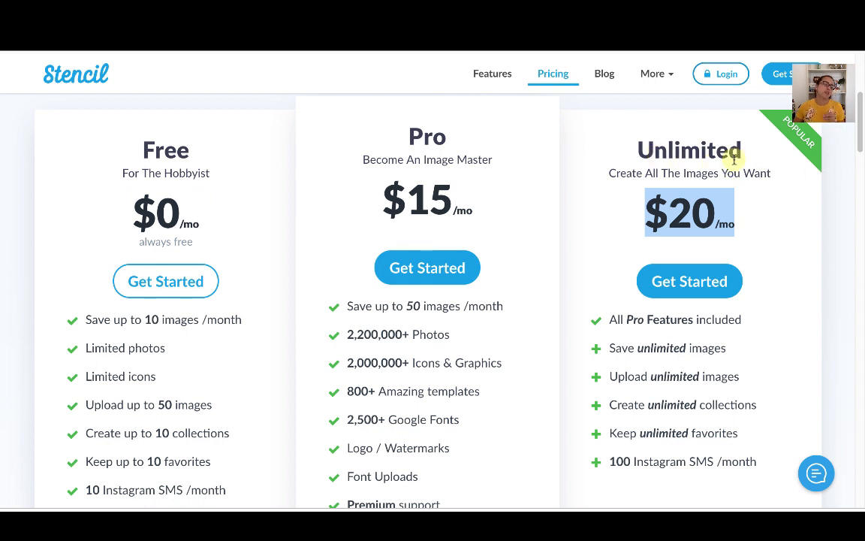
scroll(438, 156, down, 1)
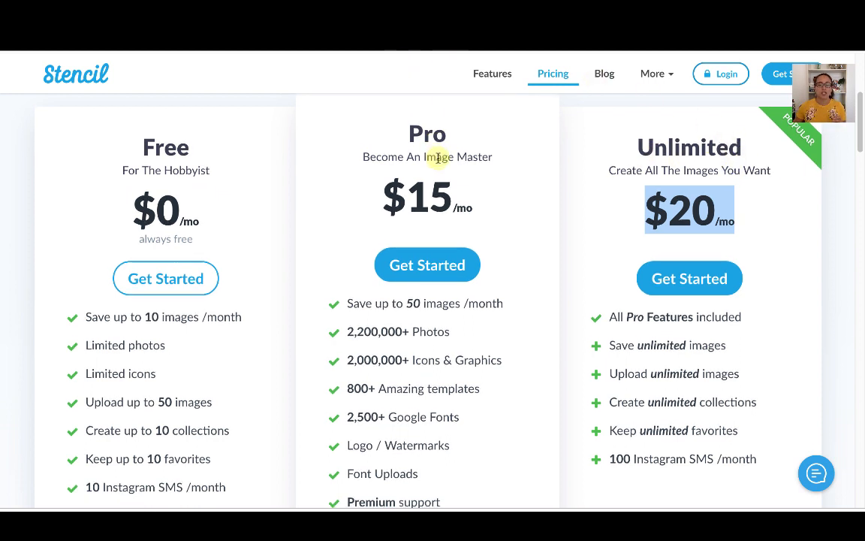
Step: Examine the Stencil Pro plan's price, asset libraries, branding features, support and limits on images, collections and favorites
drag(411, 130, 479, 206)
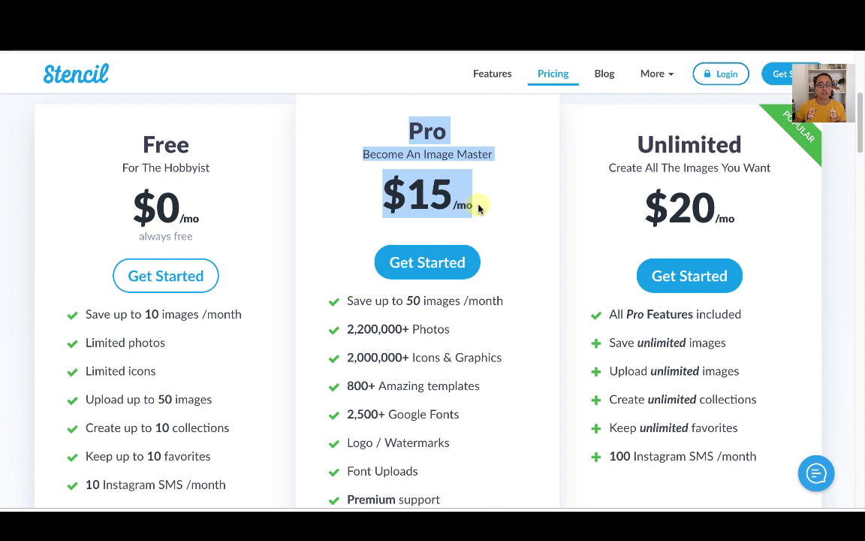
scroll(483, 213, down, 1)
mouse_move(424, 289)
scroll(424, 289, down, 1)
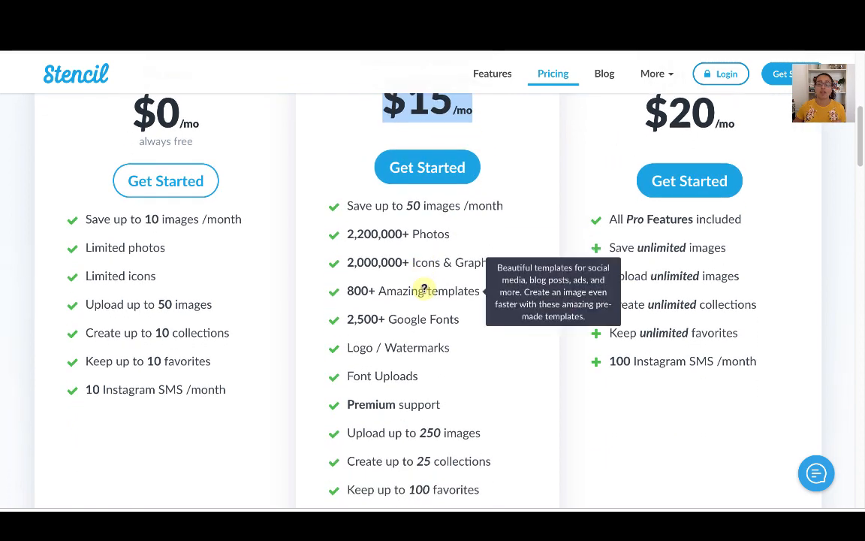
mouse_move(435, 222)
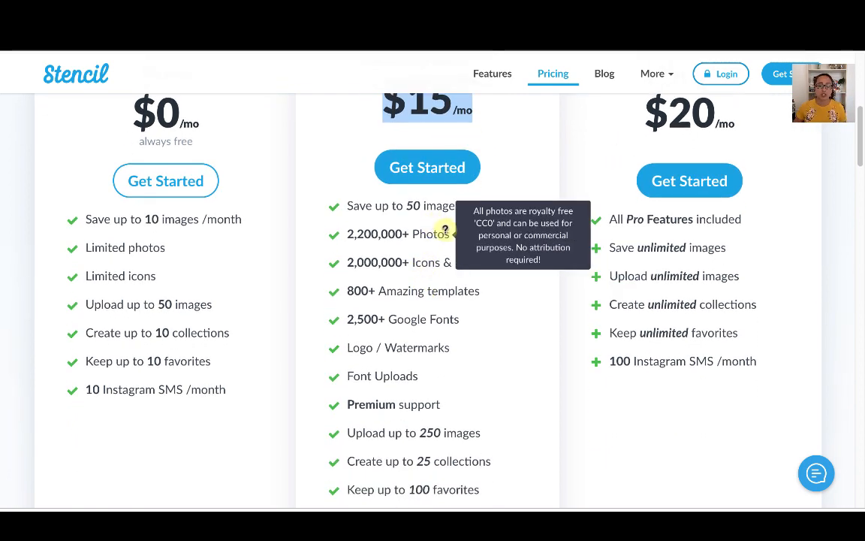
scroll(440, 223, down, 1)
mouse_move(417, 188)
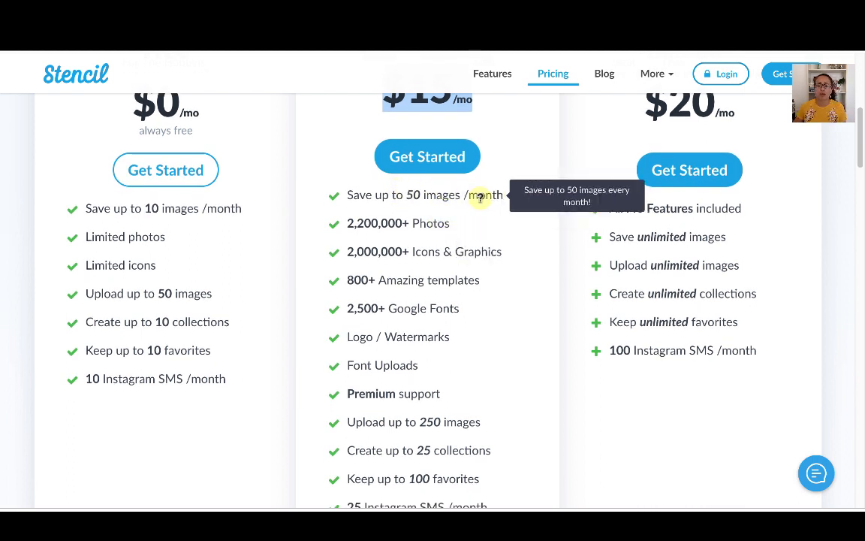
mouse_move(392, 225)
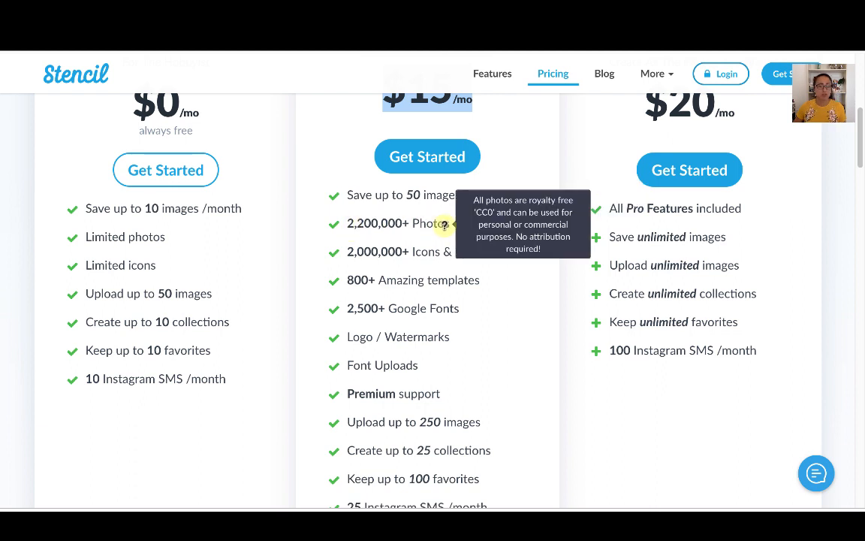
mouse_move(455, 280)
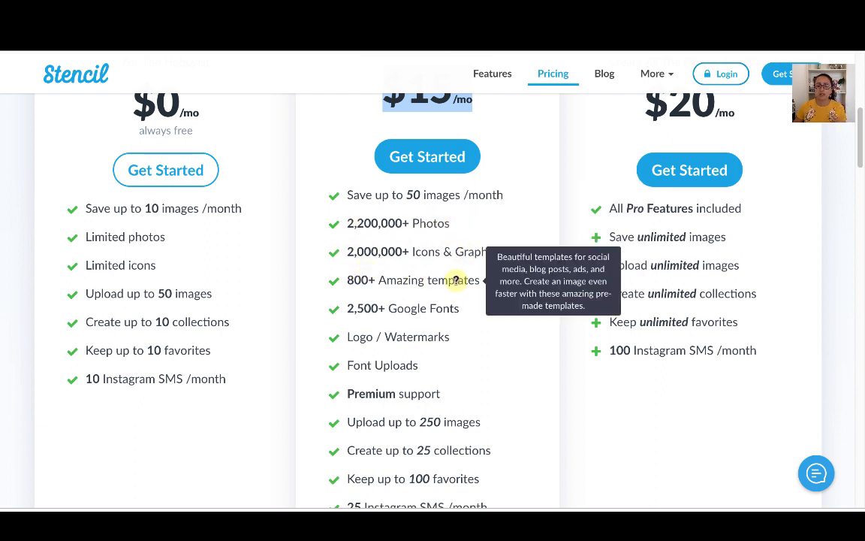
scroll(436, 311, down, 1)
mouse_move(436, 309)
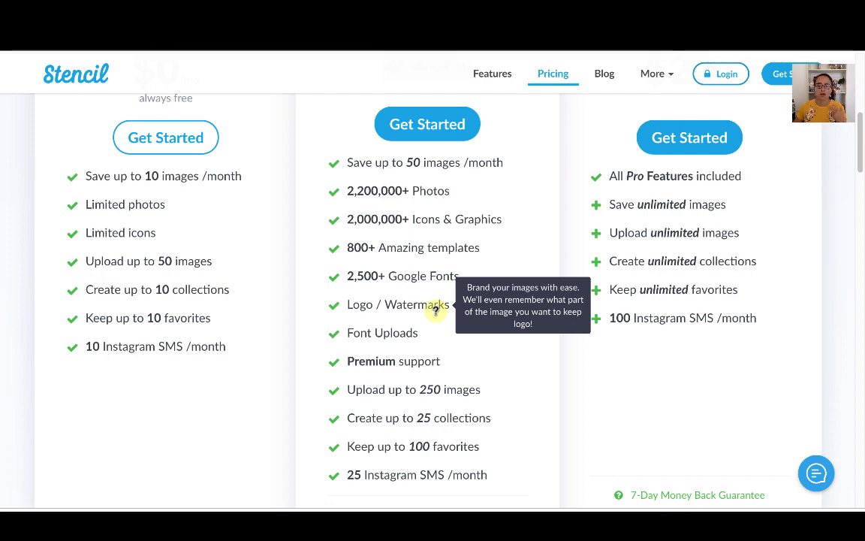
scroll(435, 310, down, 3)
mouse_move(361, 241)
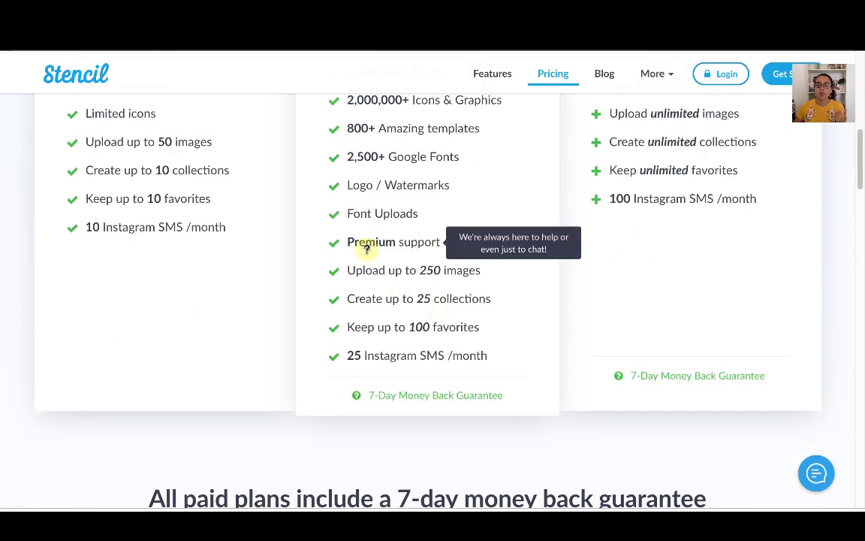
mouse_move(375, 271)
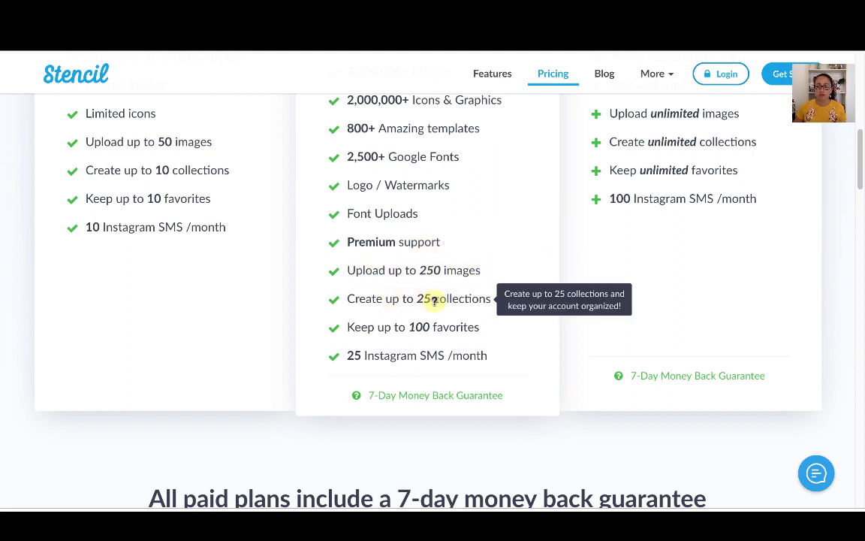
mouse_move(399, 326)
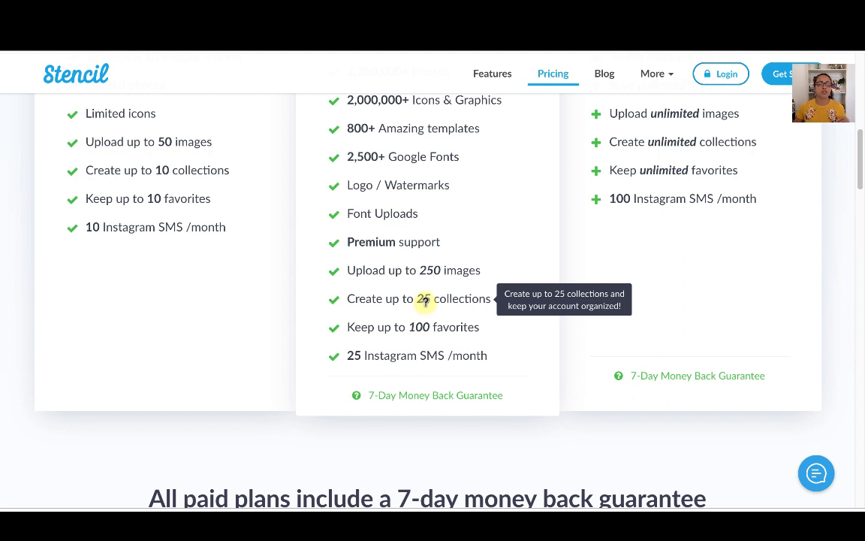
mouse_move(632, 210)
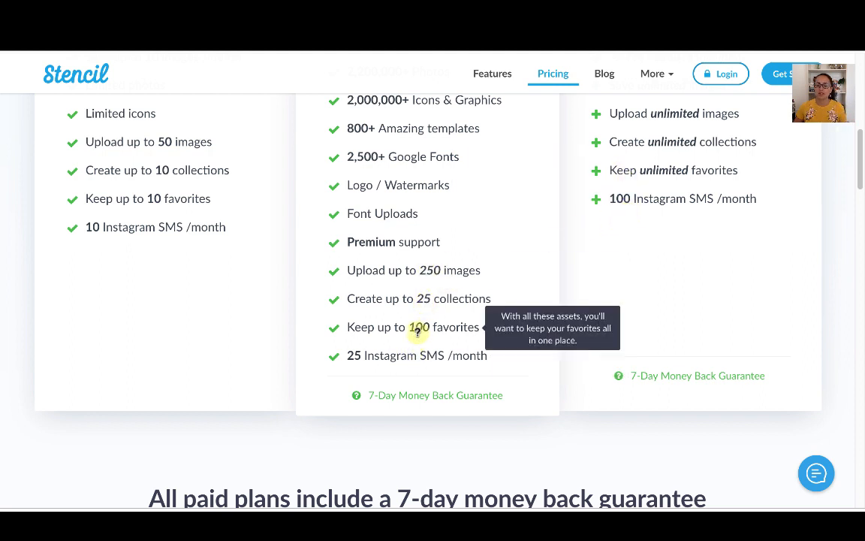
mouse_move(414, 269)
mouse_move(354, 355)
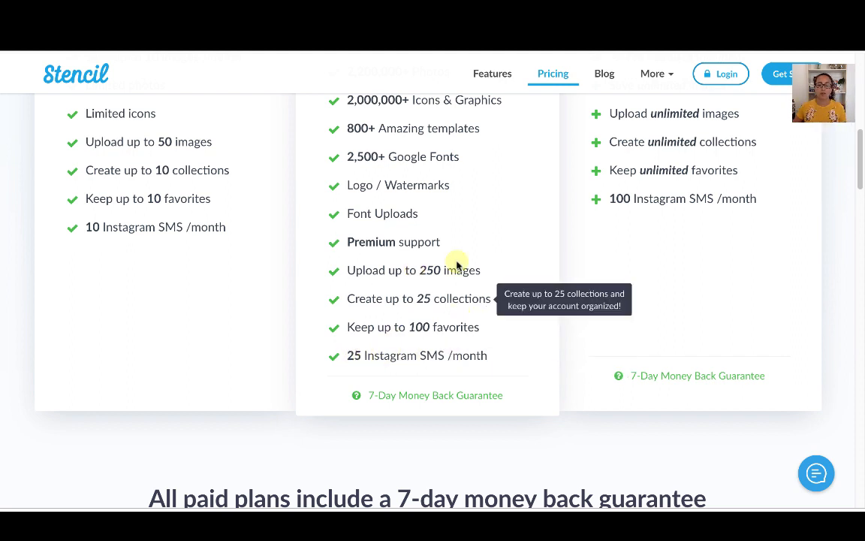
Step: Review the Stencil Free plan's limits and switch the displayed pricing to yearly billing
scroll(445, 247, up, 3)
scroll(445, 247, up, 2)
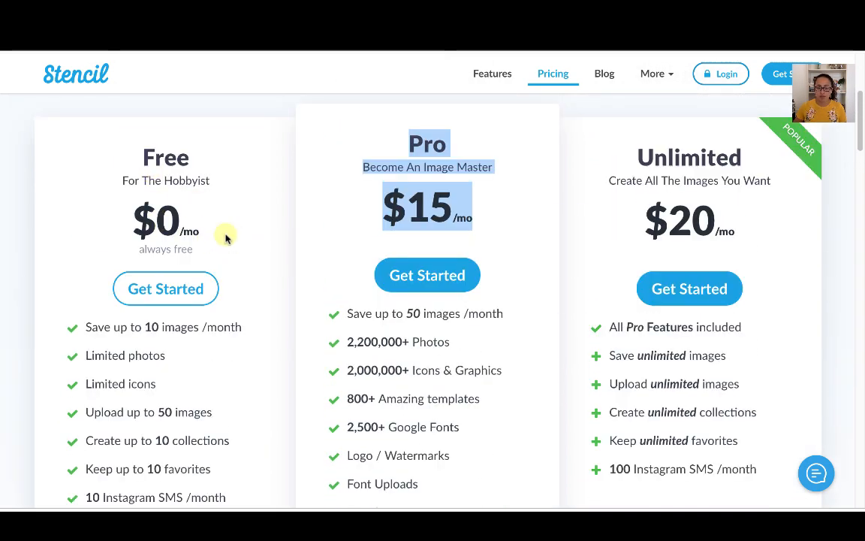
scroll(212, 280, down, 1)
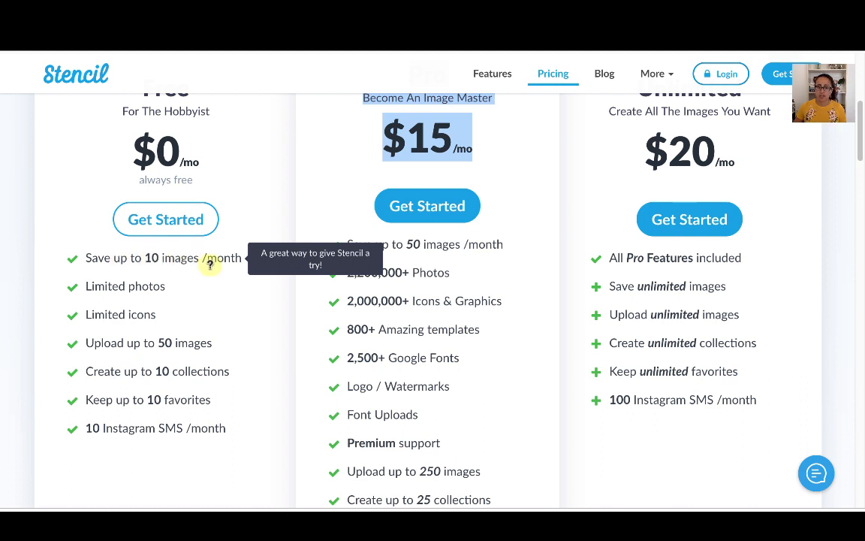
mouse_move(138, 288)
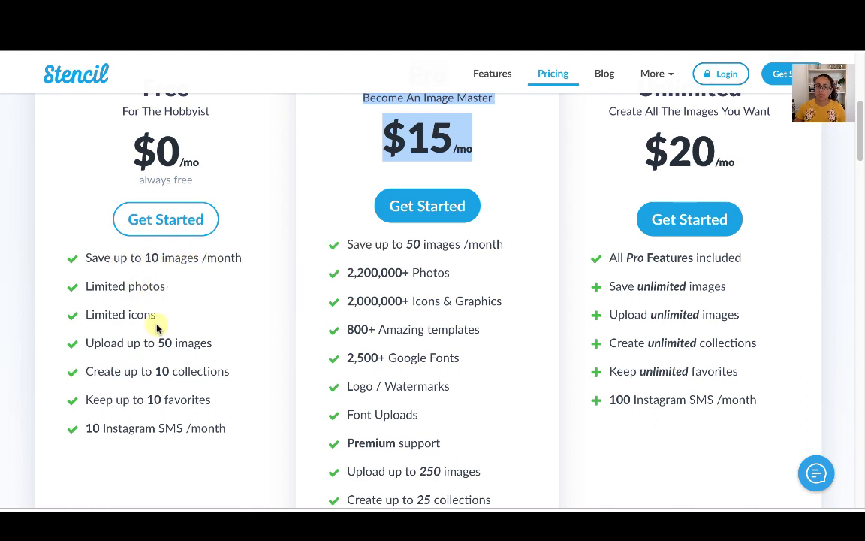
scroll(156, 325, down, 1)
mouse_move(158, 329)
scroll(157, 325, up, 3)
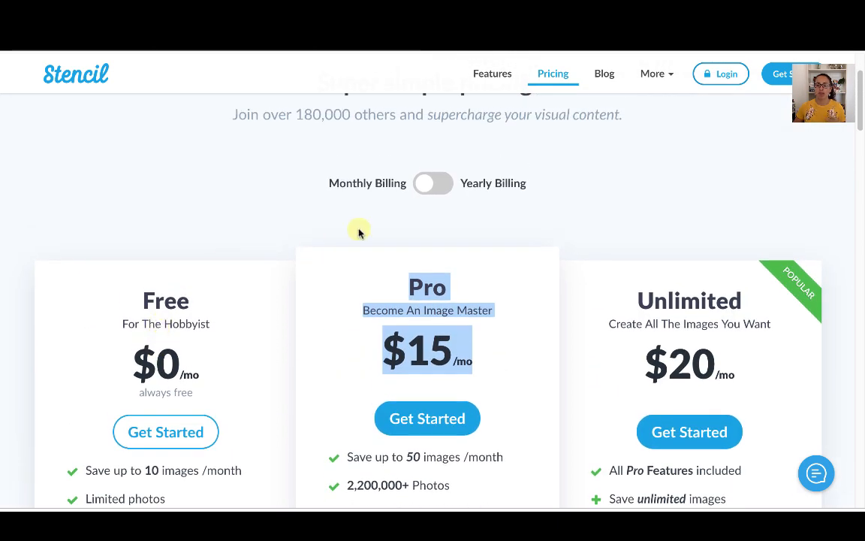
click(446, 185)
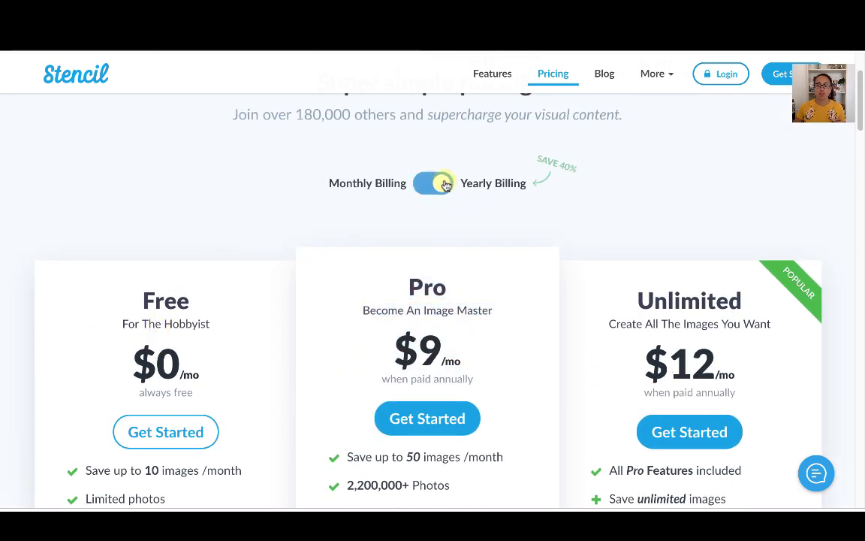
Step: Compare Stencil's Pro and Unlimited prices under yearly billing with Canva Pro's monthly price on both pricing pages
scroll(483, 188, down, 2)
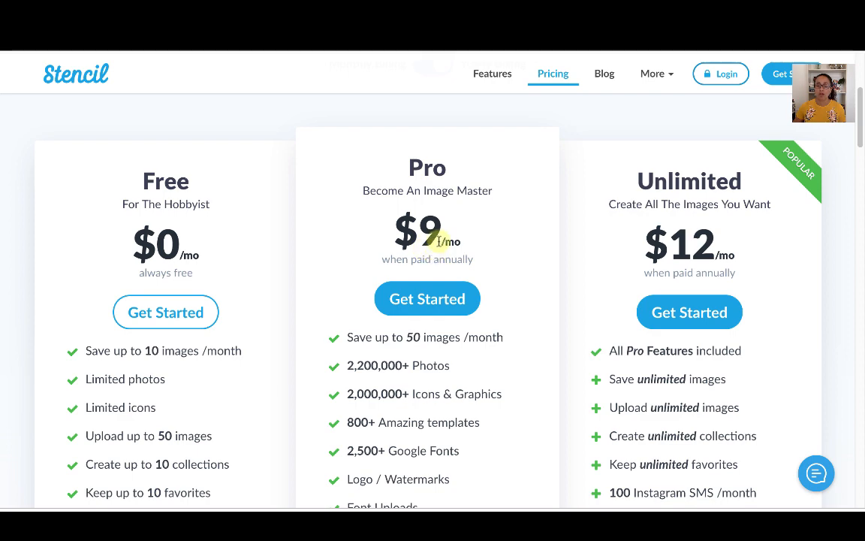
scroll(417, 169, up, 2)
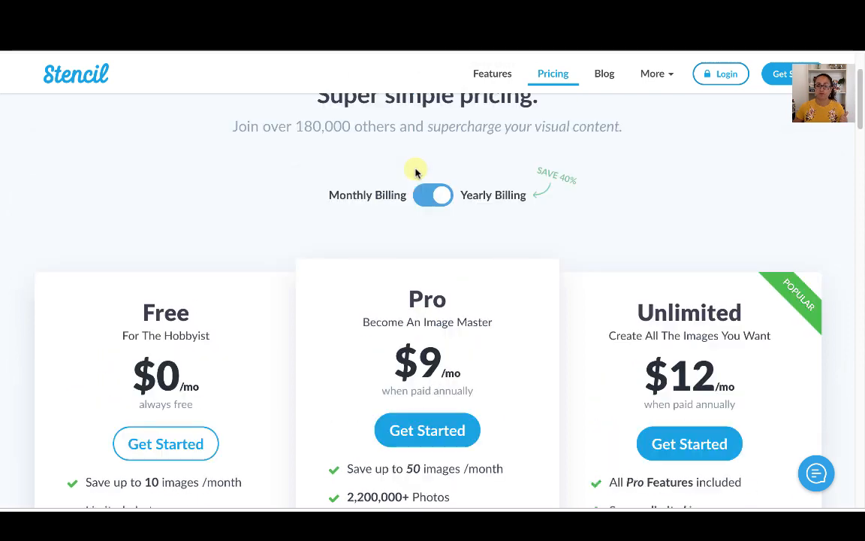
click(424, 196)
click(440, 195)
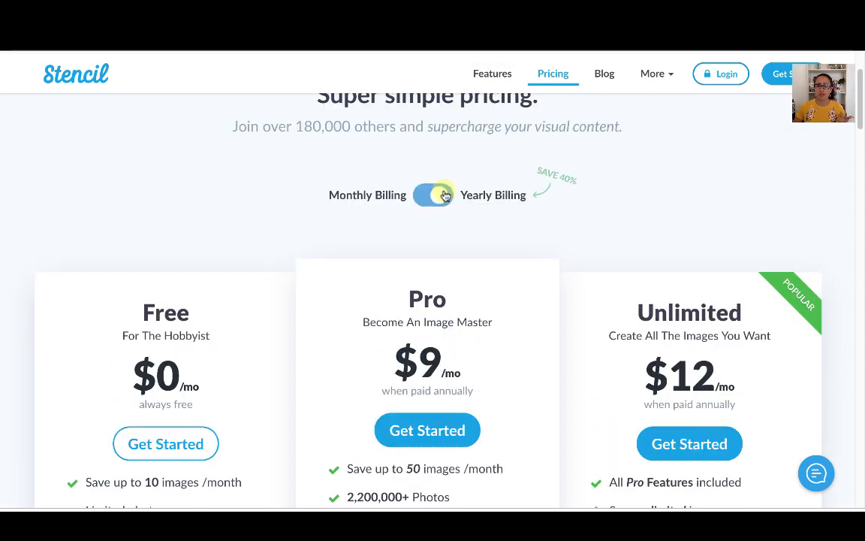
scroll(646, 218, down, 2)
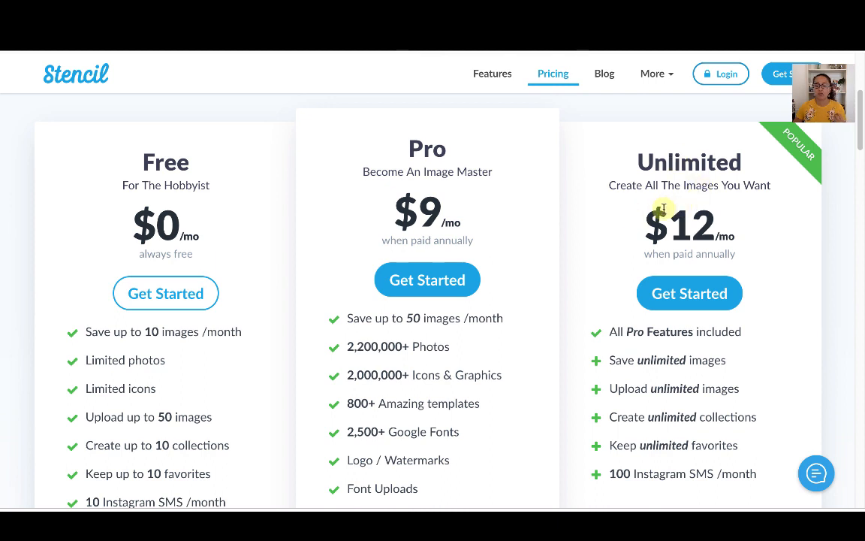
drag(640, 161, 754, 168)
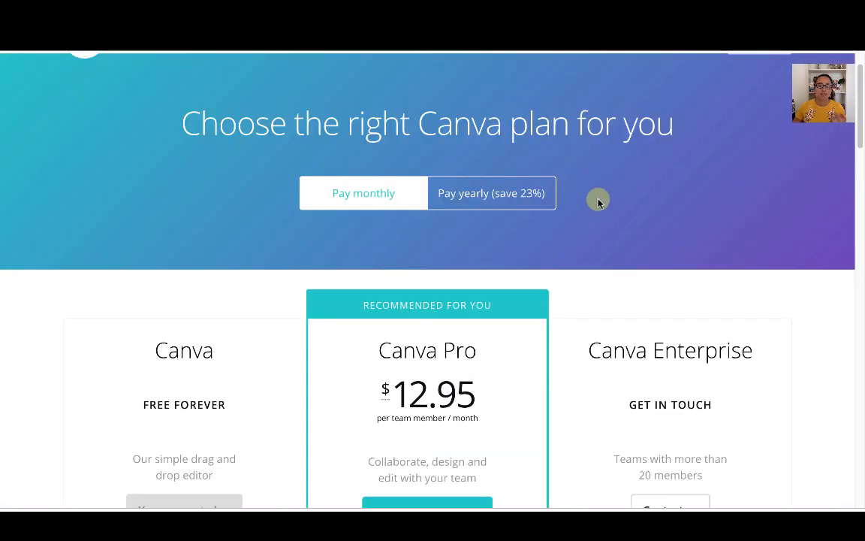
scroll(598, 197, down, 4)
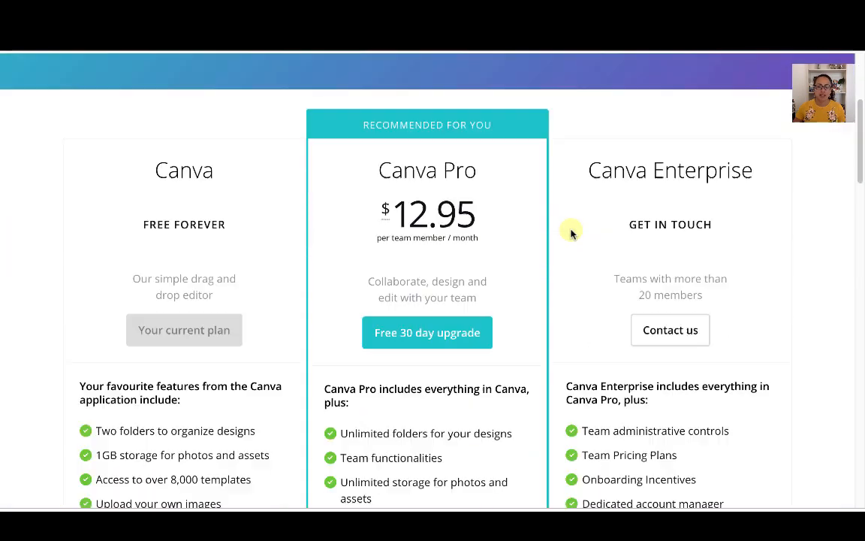
scroll(443, 167, up, 2)
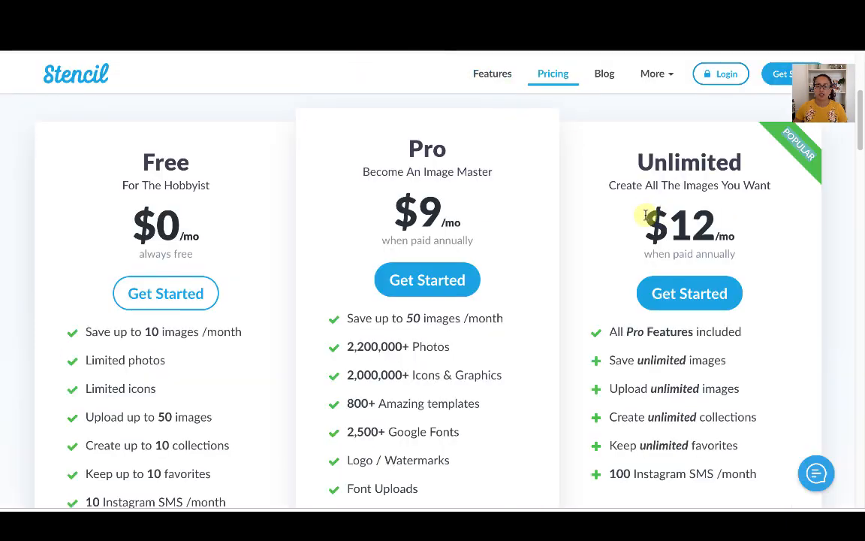
drag(645, 210, 742, 251)
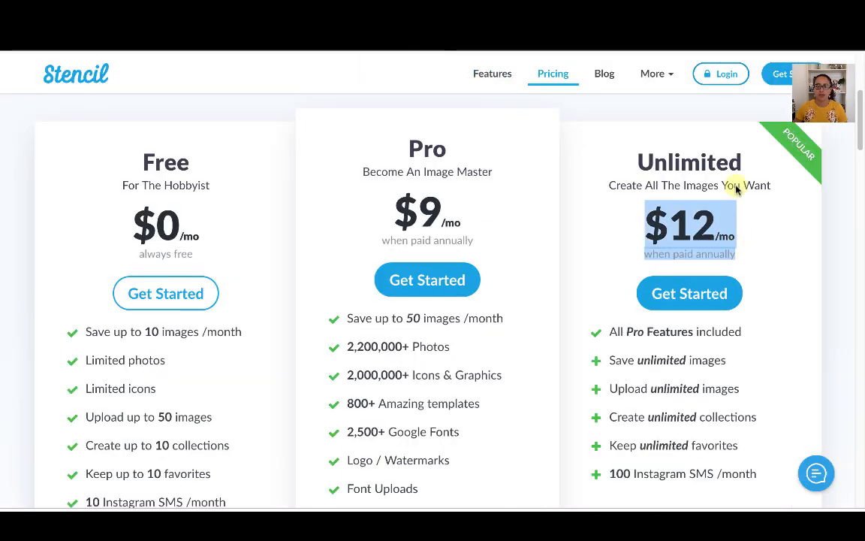
Step: Review the remaining Stencil plan features and the 7-day money back guarantee for paid plans
scroll(792, 236, down, 3)
scroll(796, 237, down, 1)
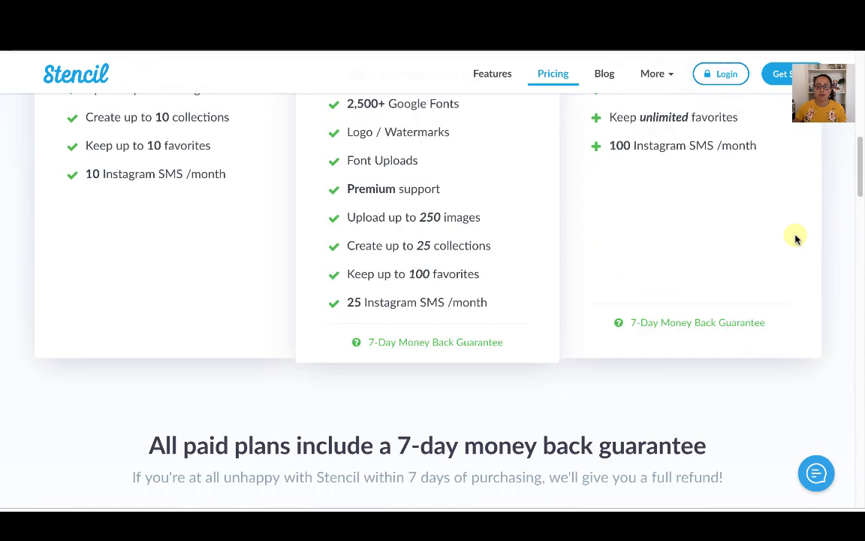
scroll(796, 237, down, 2)
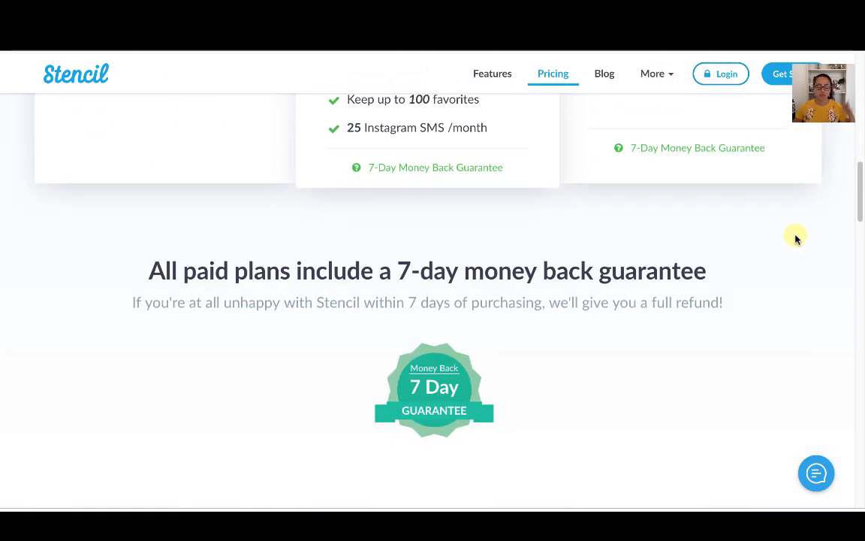
scroll(641, 183, up, 6)
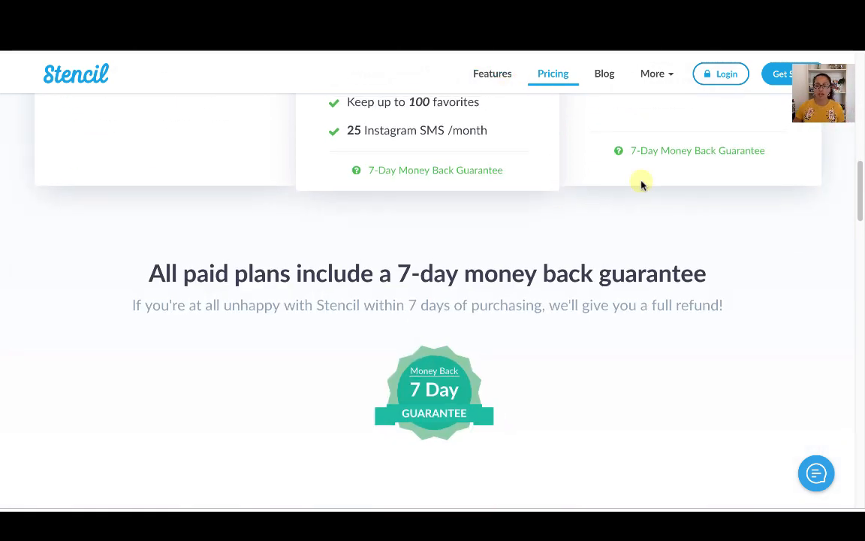
scroll(641, 183, up, 1)
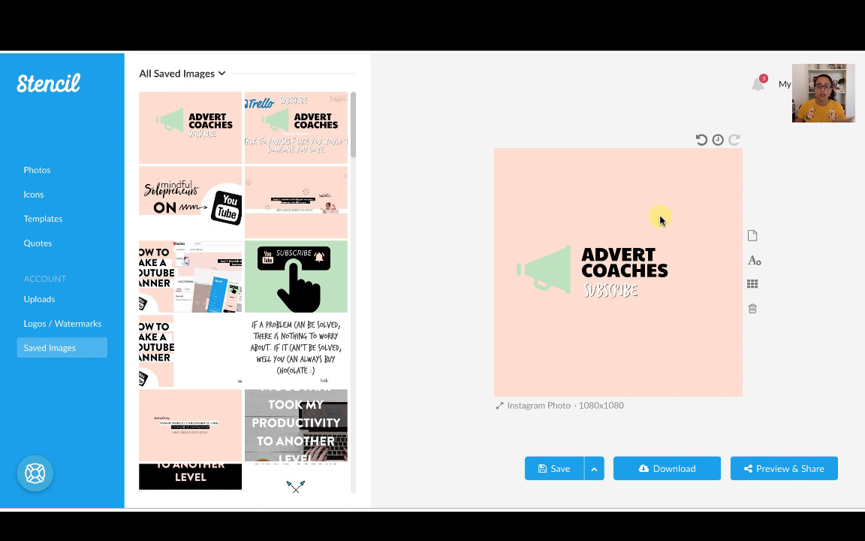
Step: In the Instagram design, delete the SUBSCRIBE text and move ADVERT COACHES slightly down to align with the megaphone
click(639, 298)
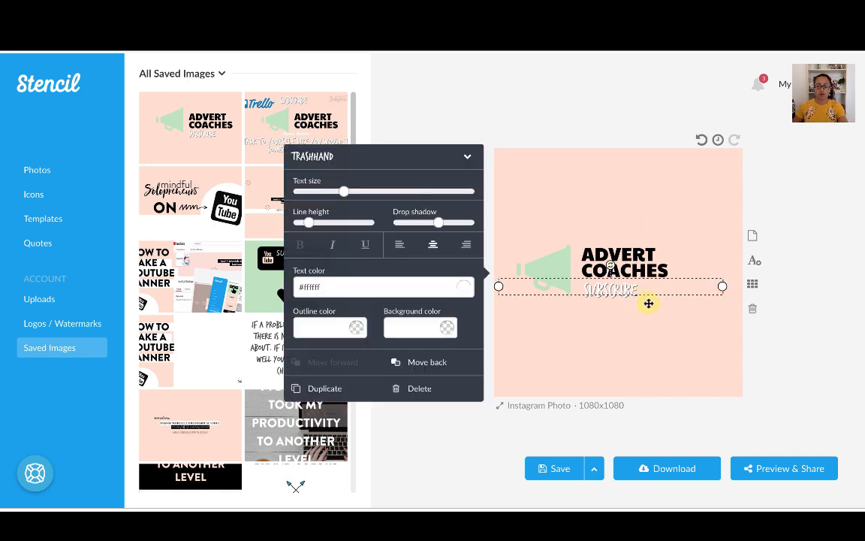
key(Delete)
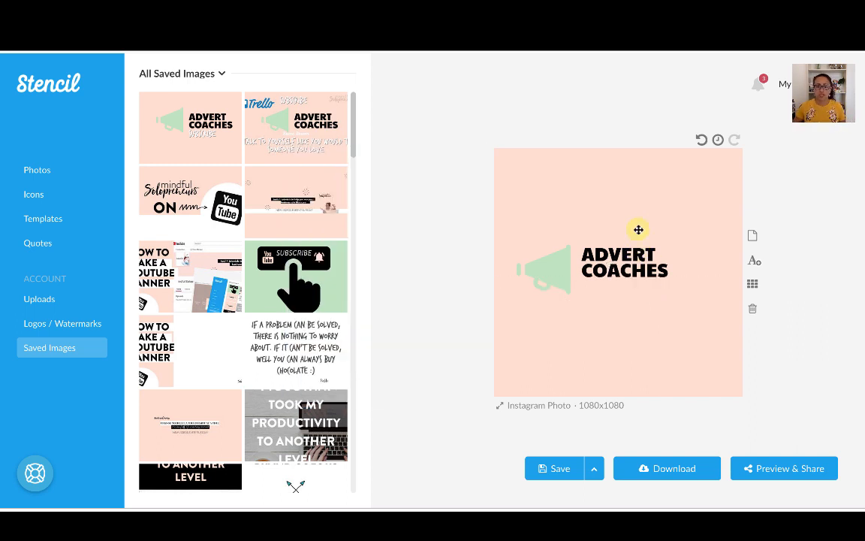
drag(638, 232, 637, 265)
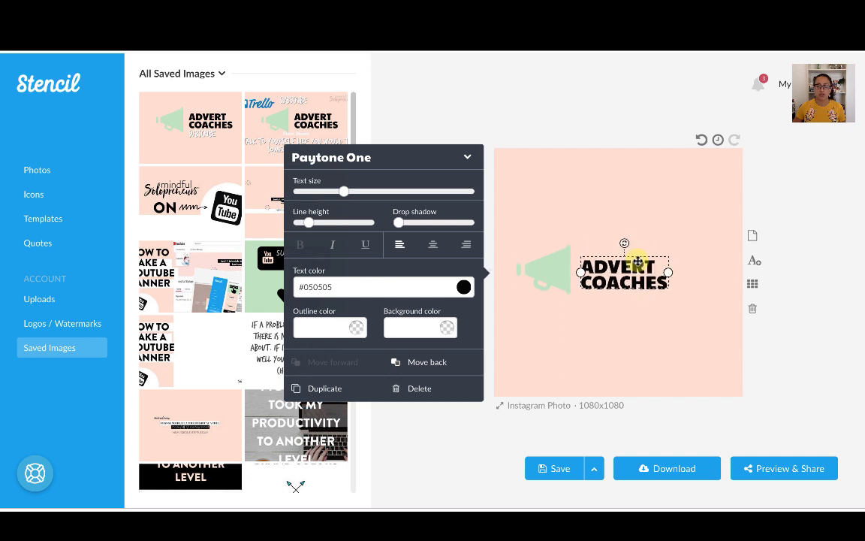
Step: Resize the design to the saved custom Updated Logo size of 850x350
click(514, 408)
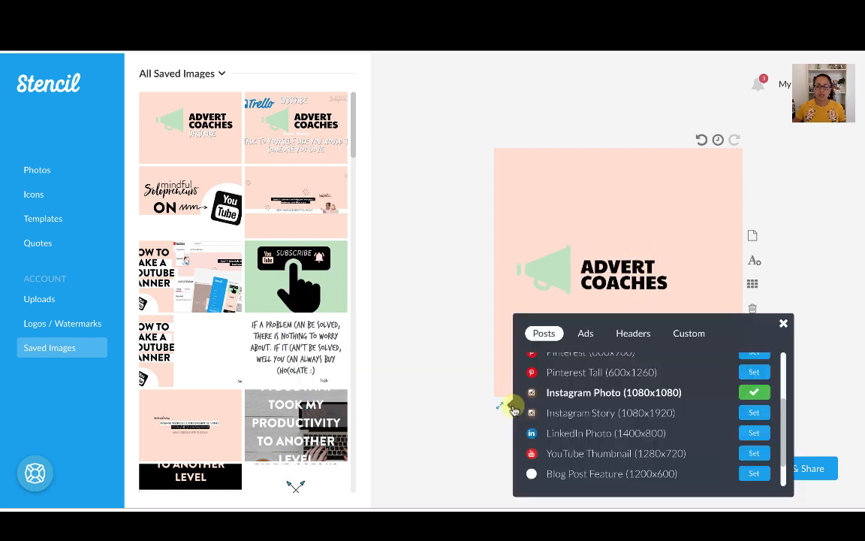
click(684, 333)
scroll(630, 444, down, 5)
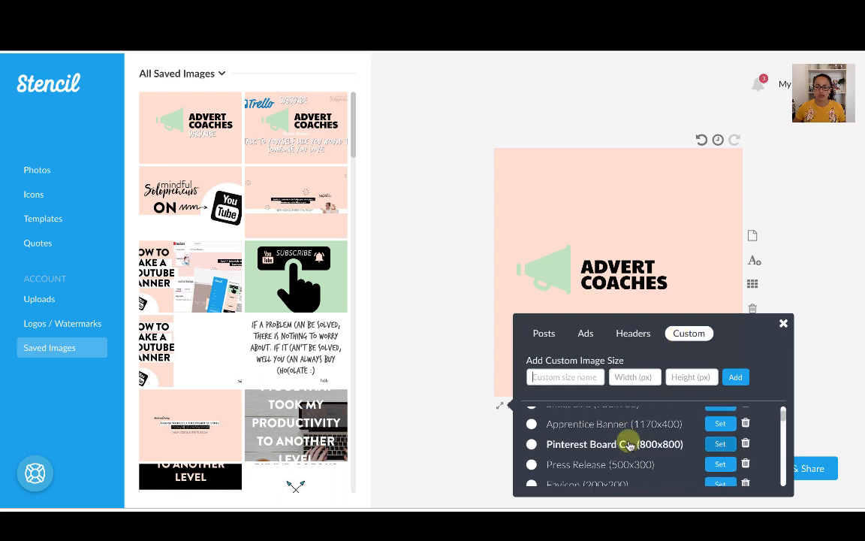
scroll(628, 455, down, 1)
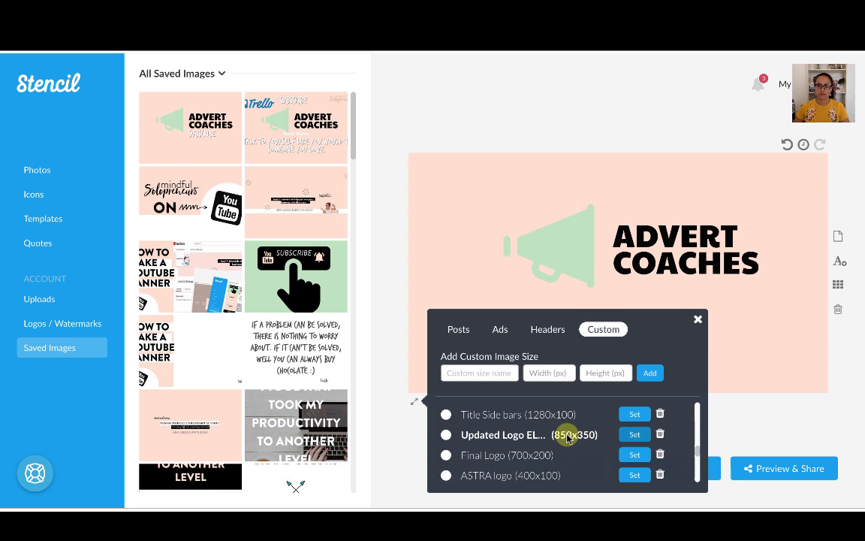
click(567, 438)
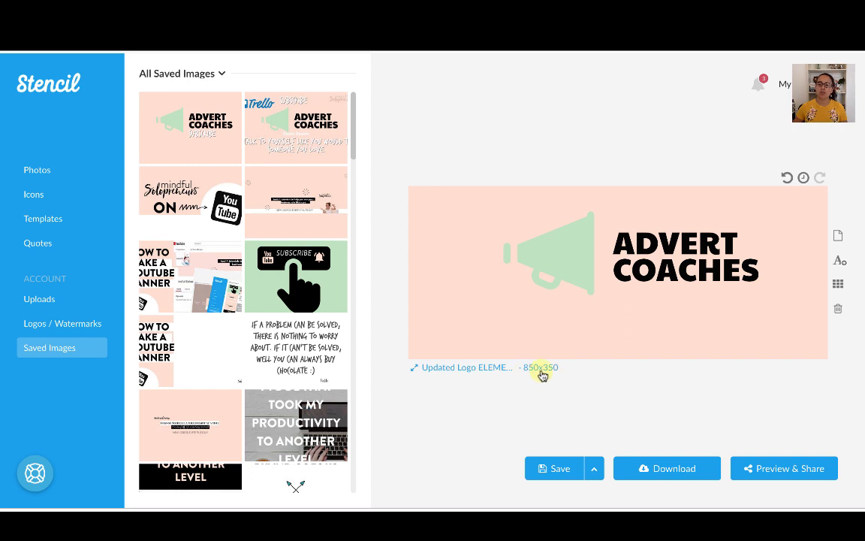
Step: Enlarge the ADVERT COACHES text and the megaphone icon, placing them side by side with the icon left of the text
drag(560, 247, 496, 263)
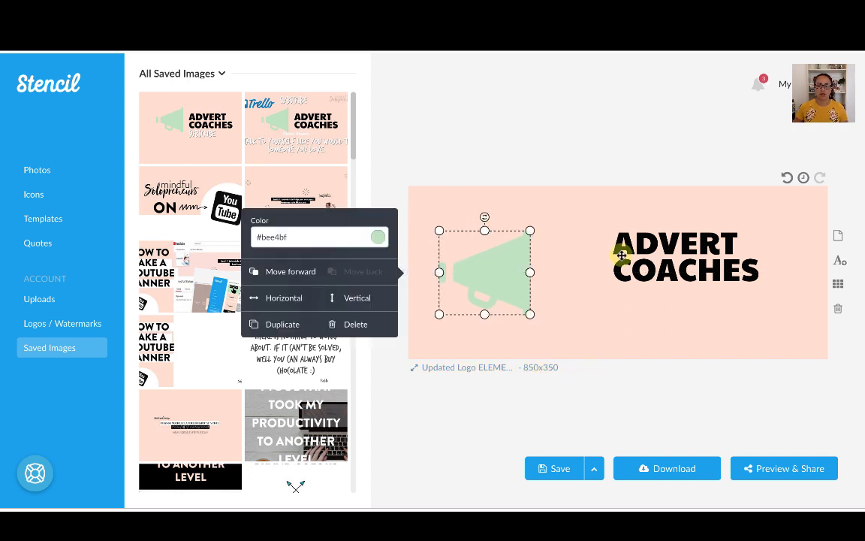
drag(622, 253, 556, 271)
drag(258, 191, 293, 192)
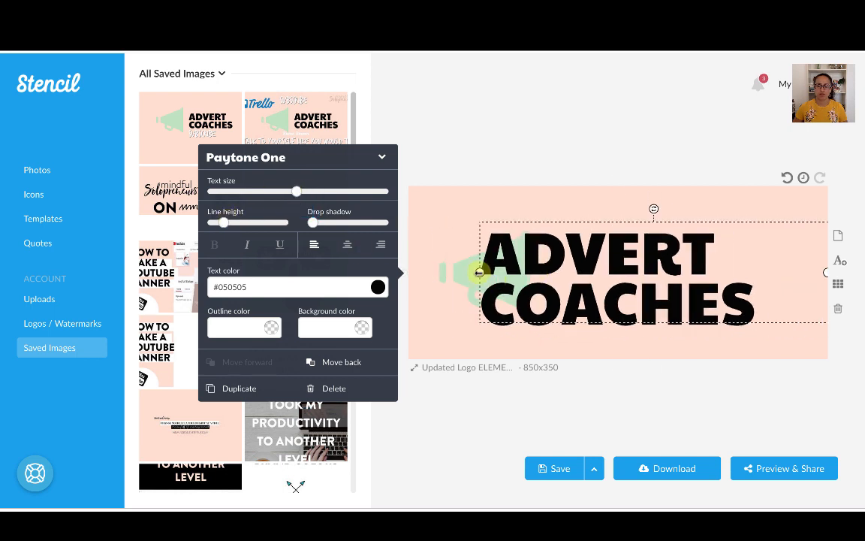
drag(477, 270, 537, 276)
click(486, 272)
drag(530, 230, 543, 218)
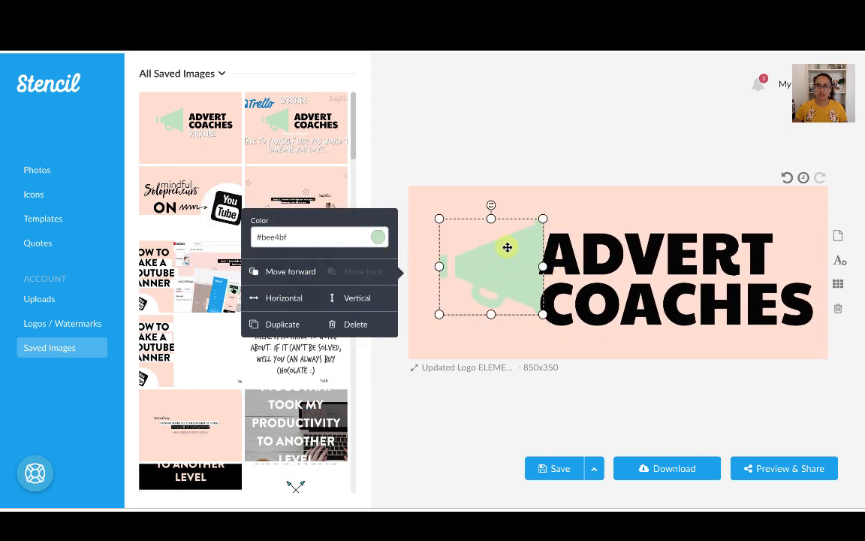
drag(505, 249, 485, 264)
Step: Make the logo's background transparent and download the image
click(665, 353)
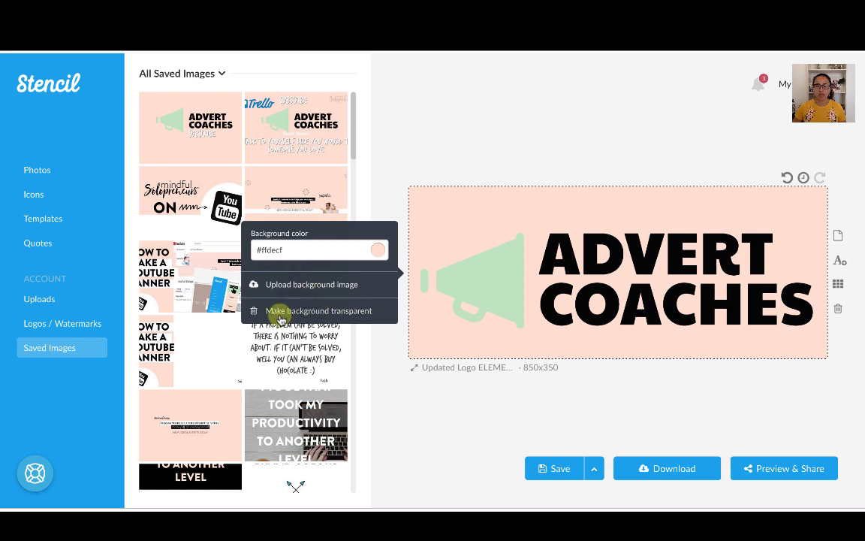
click(323, 314)
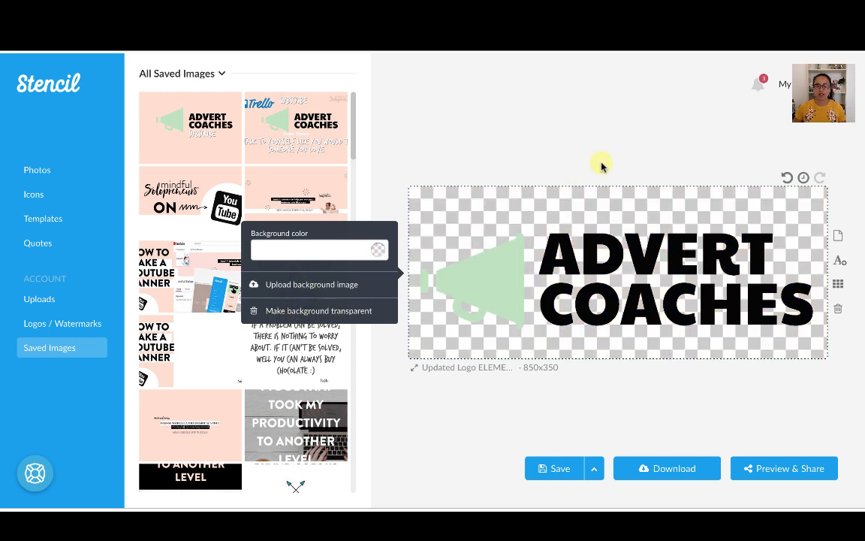
click(634, 141)
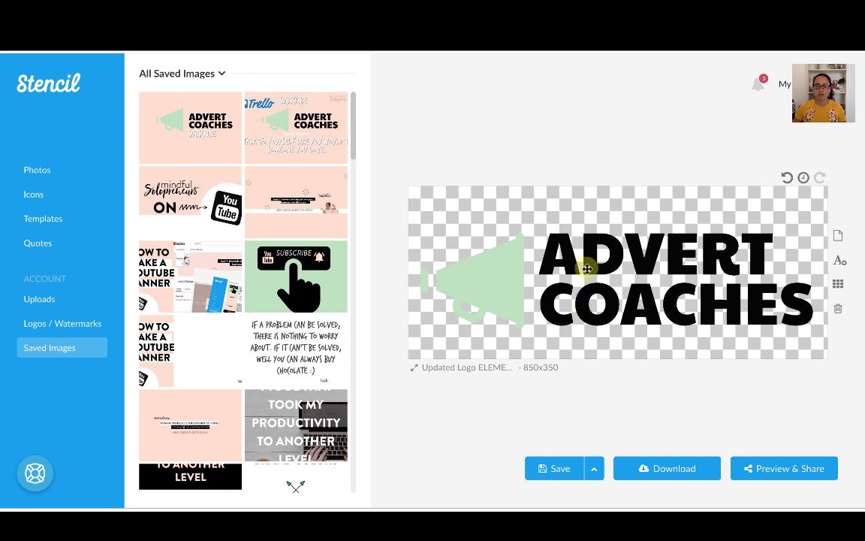
click(684, 471)
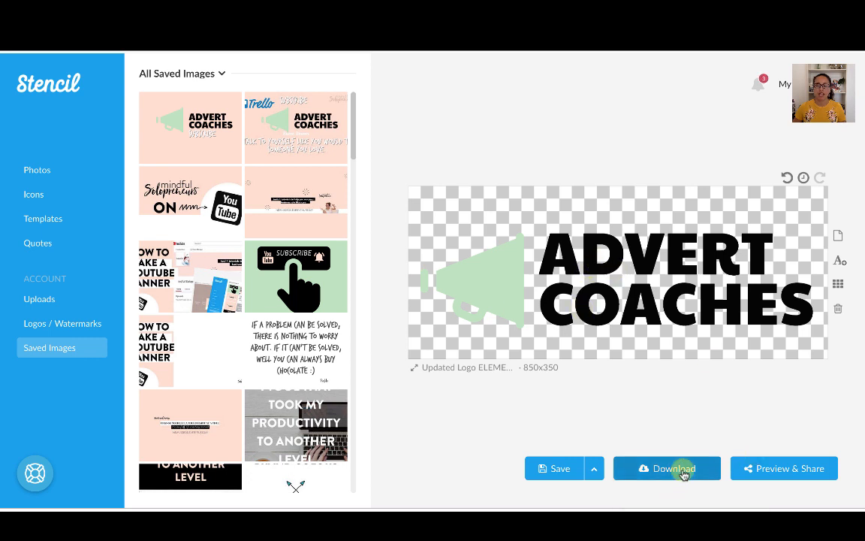
click(665, 470)
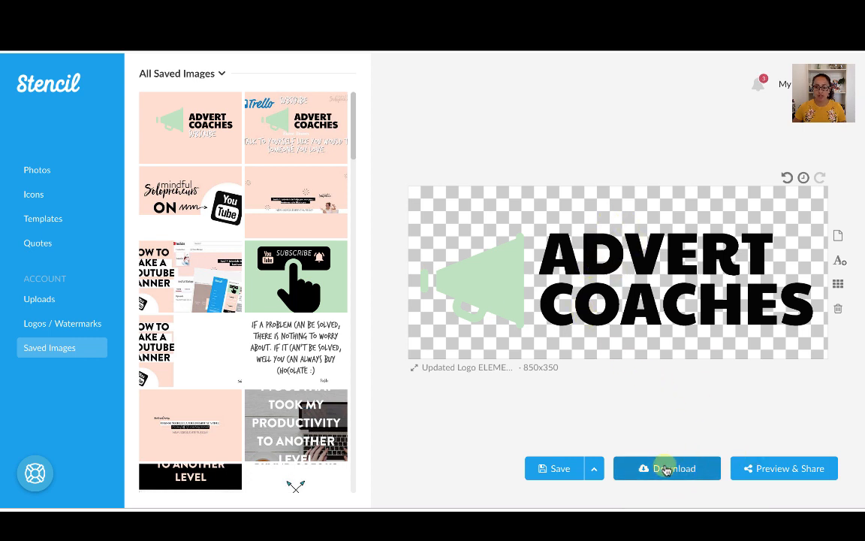
Step: Open the collection of uploaded logos and watermarks to view the available logos
click(35, 301)
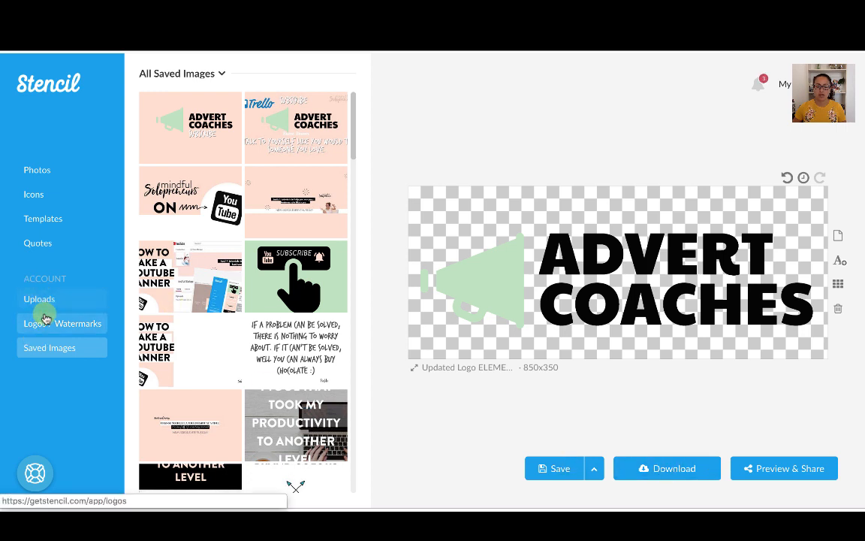
click(45, 321)
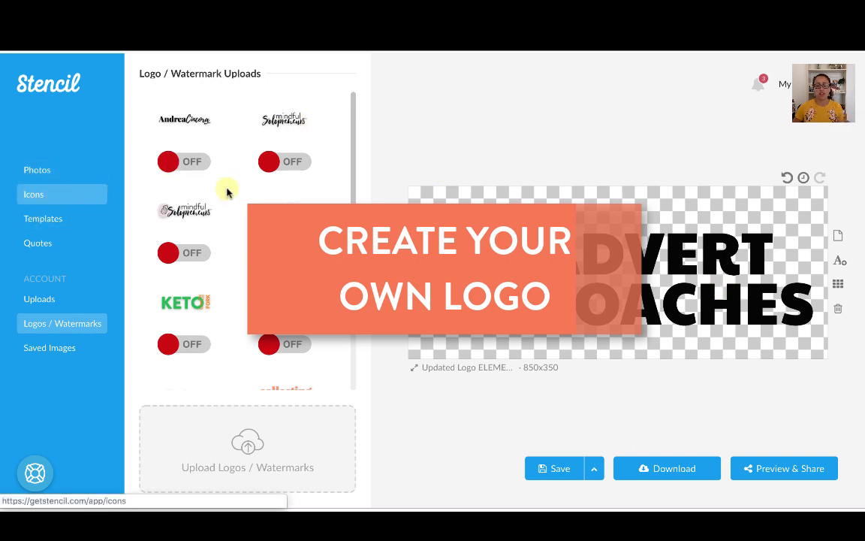
mouse_move(297, 201)
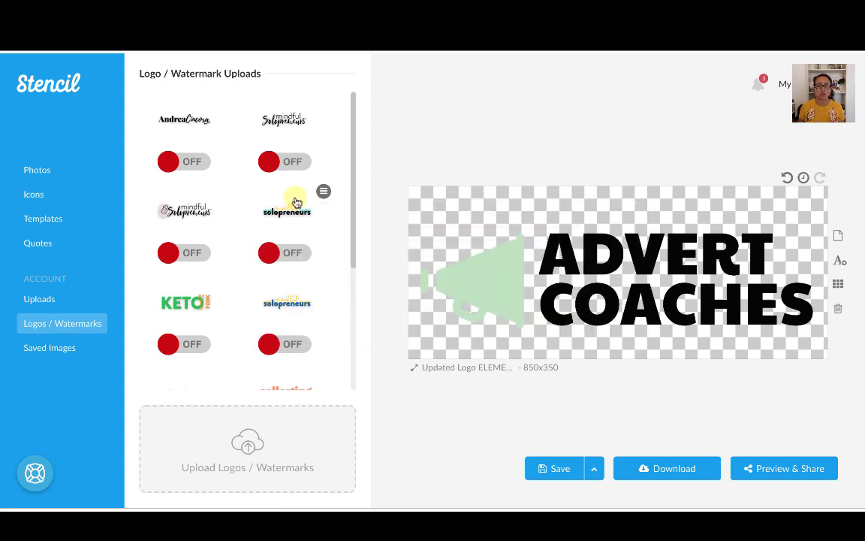